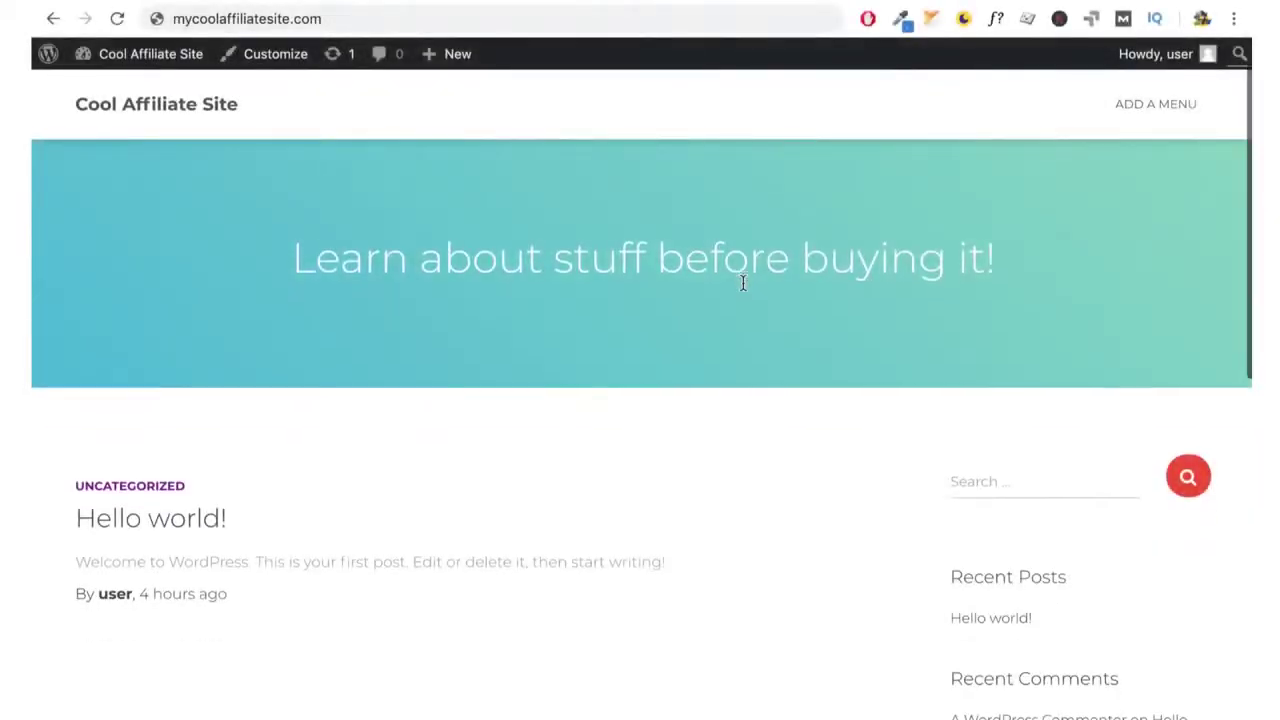
scroll(801, 384, "down", 5)
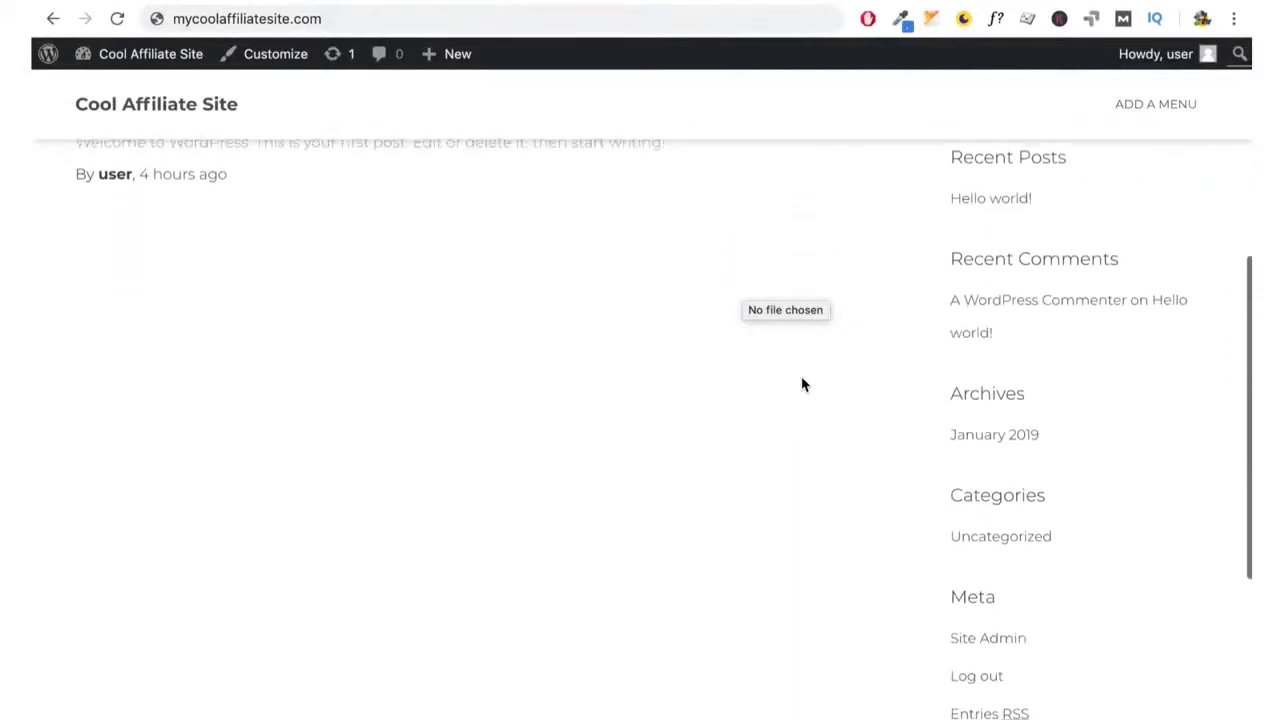
Scroll down and back up the Cool Affiliate Site front page
scroll(801, 384, "up", 10)
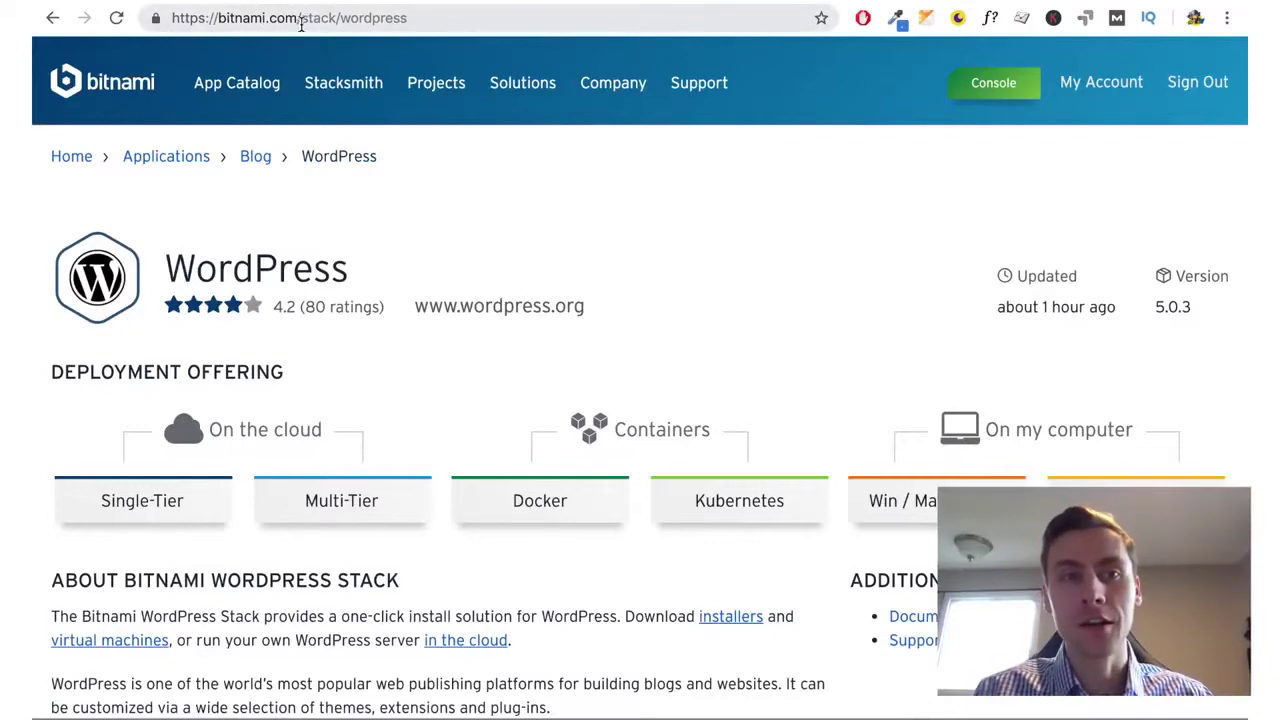
Choose the Single-Tier option and launch WordPress on Amazon Web Services, signing in with Google
scroll(253, 395, "down", 1)
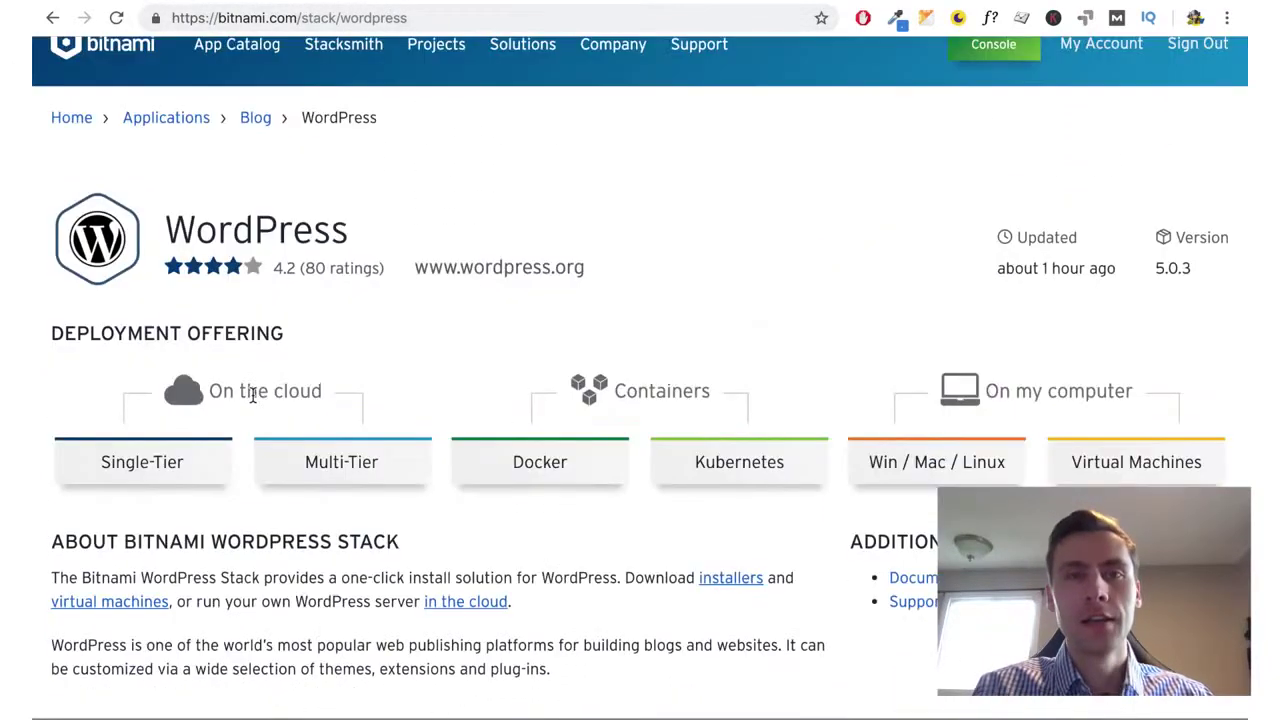
left_click(157, 460)
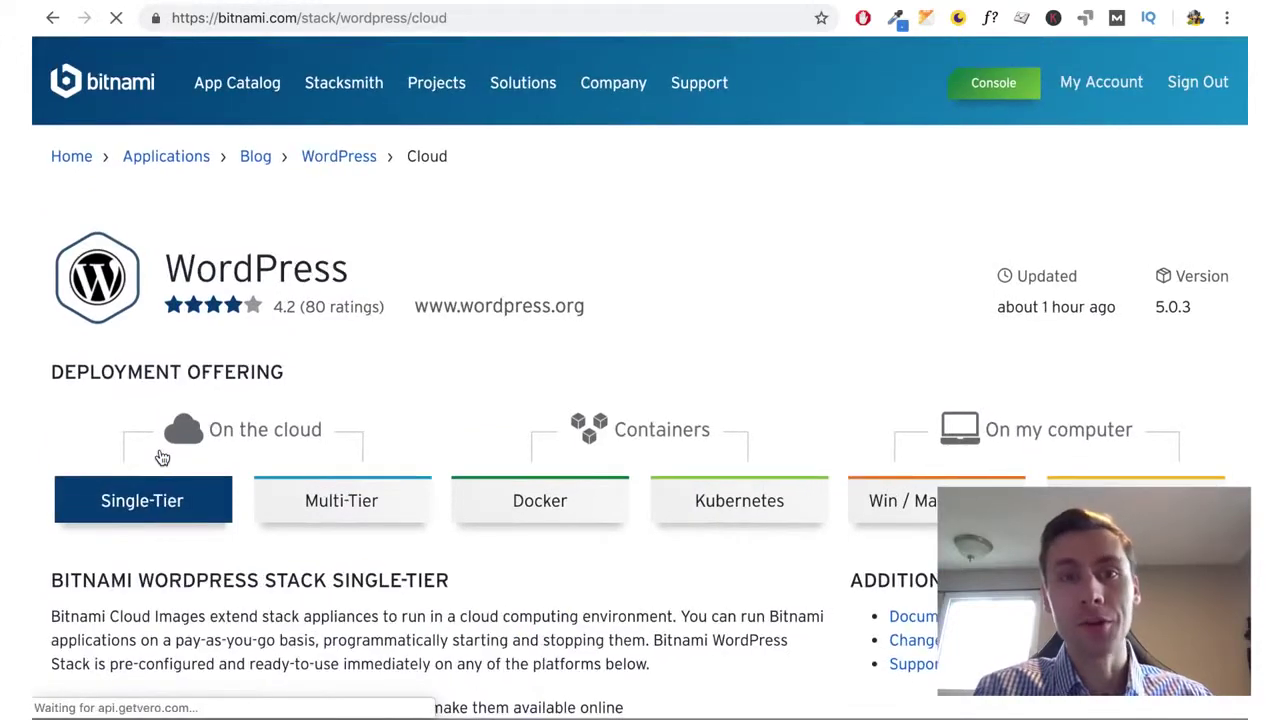
scroll(656, 510, "down", 4)
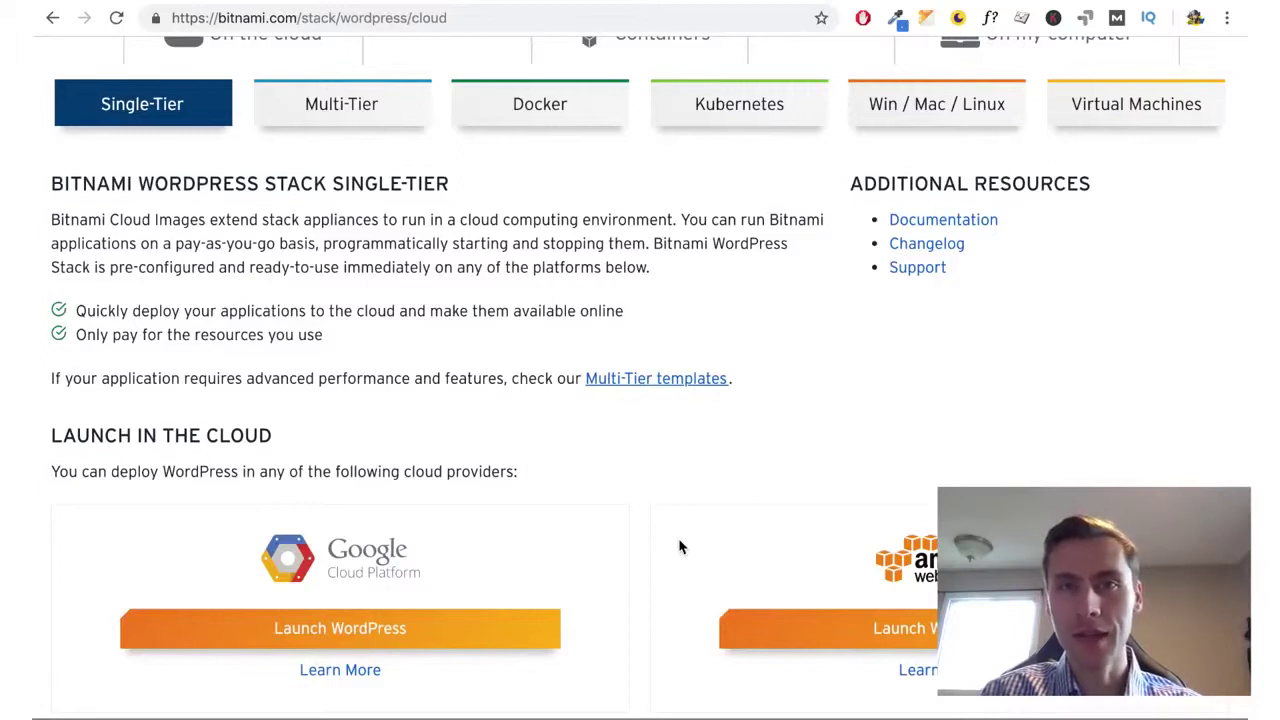
scroll(668, 525, "down", 3)
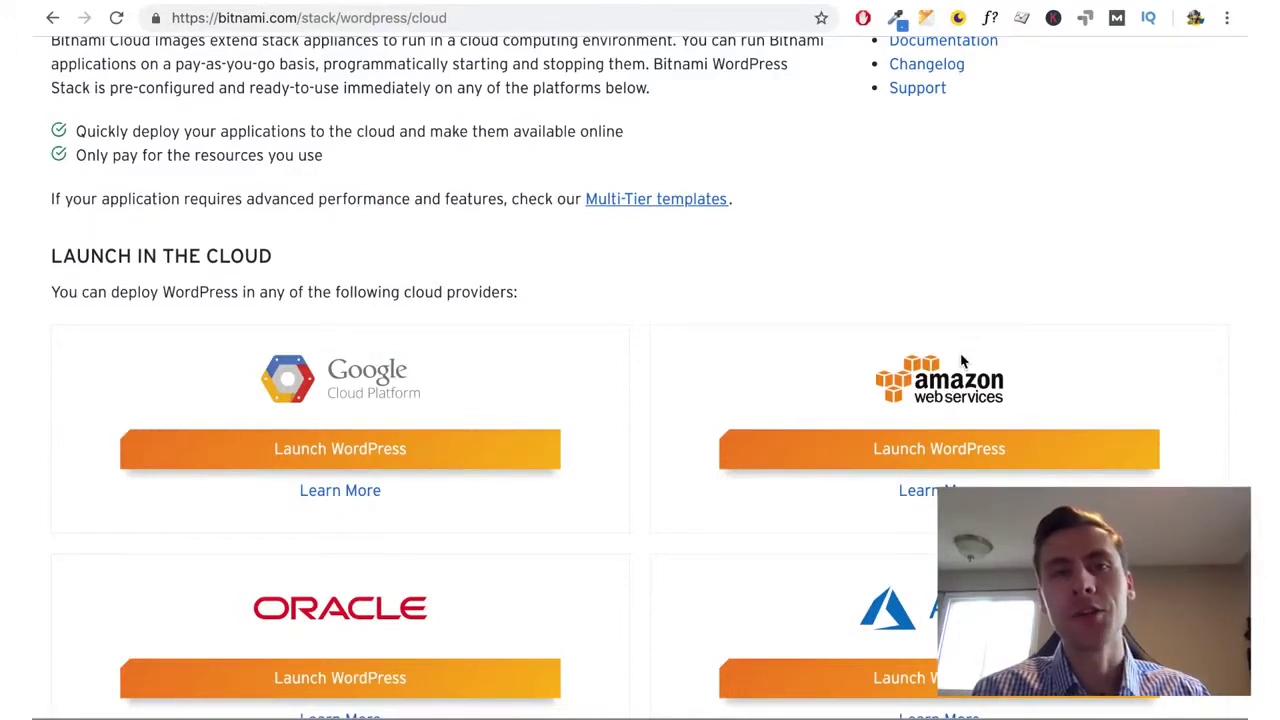
left_click(936, 450)
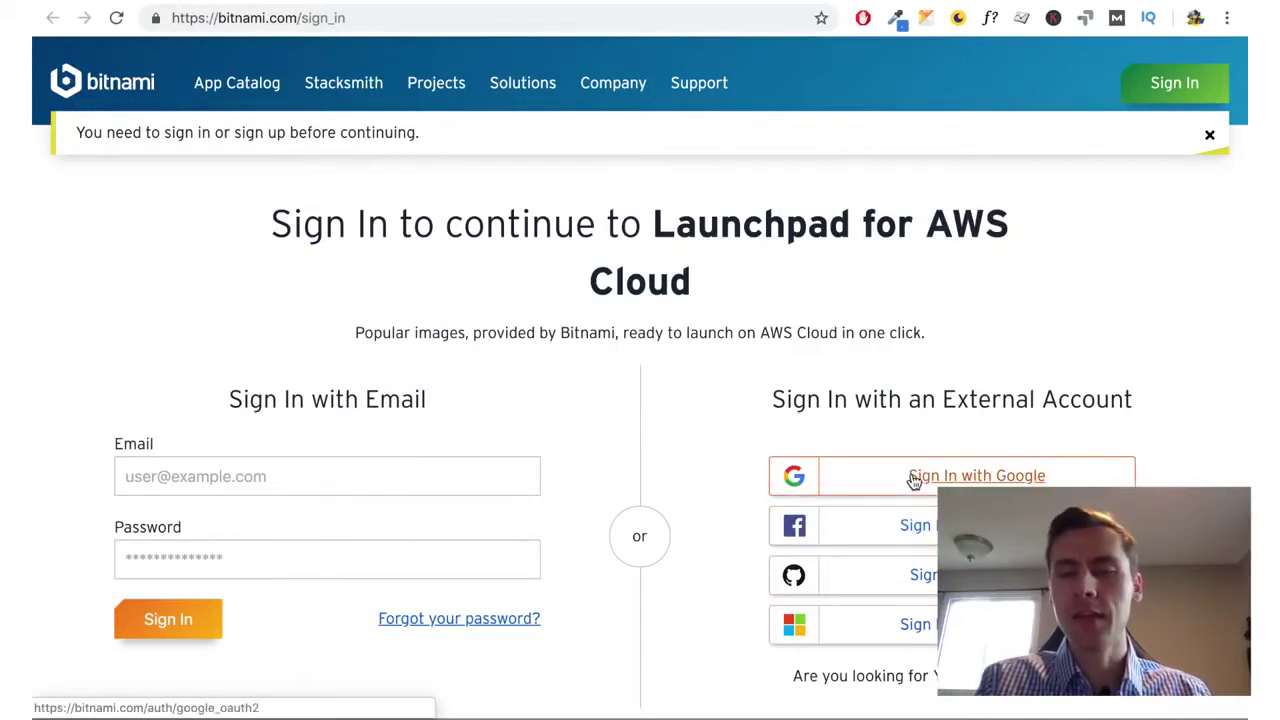
left_click(914, 481)
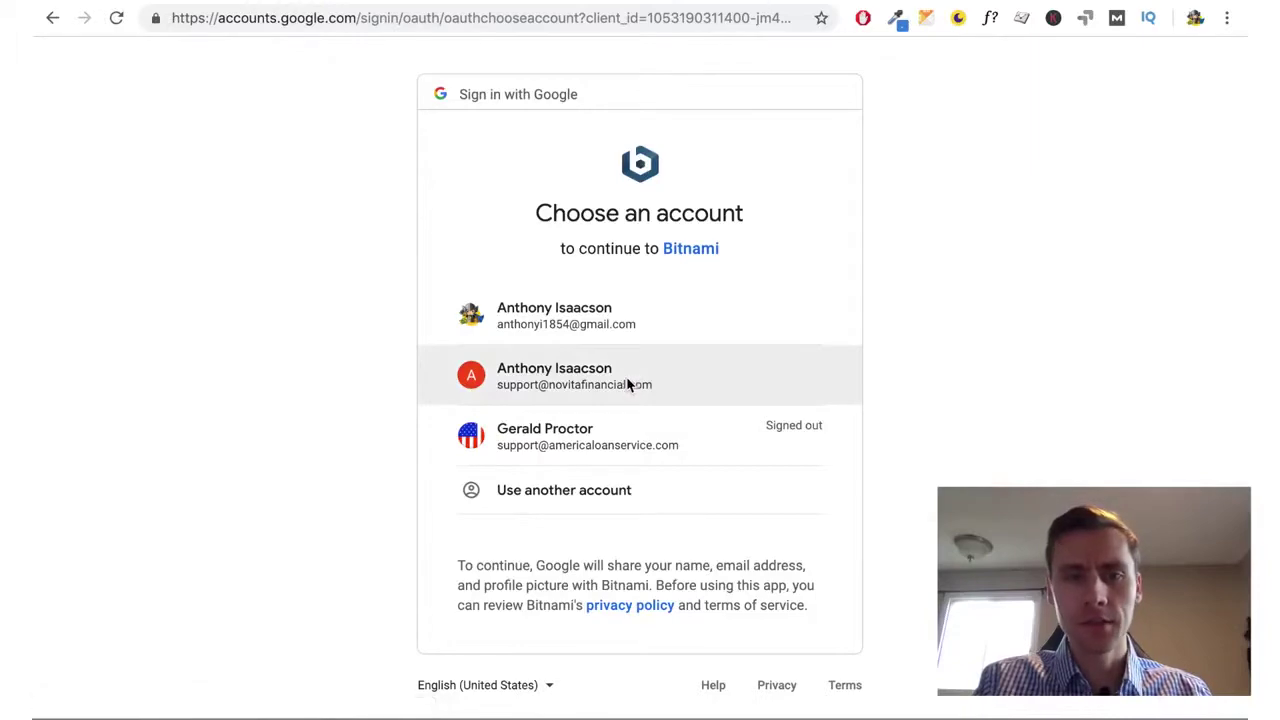
Pick the Google account, accept the Terms of Service and newsletter opt-in, and confirm
left_click(628, 386)
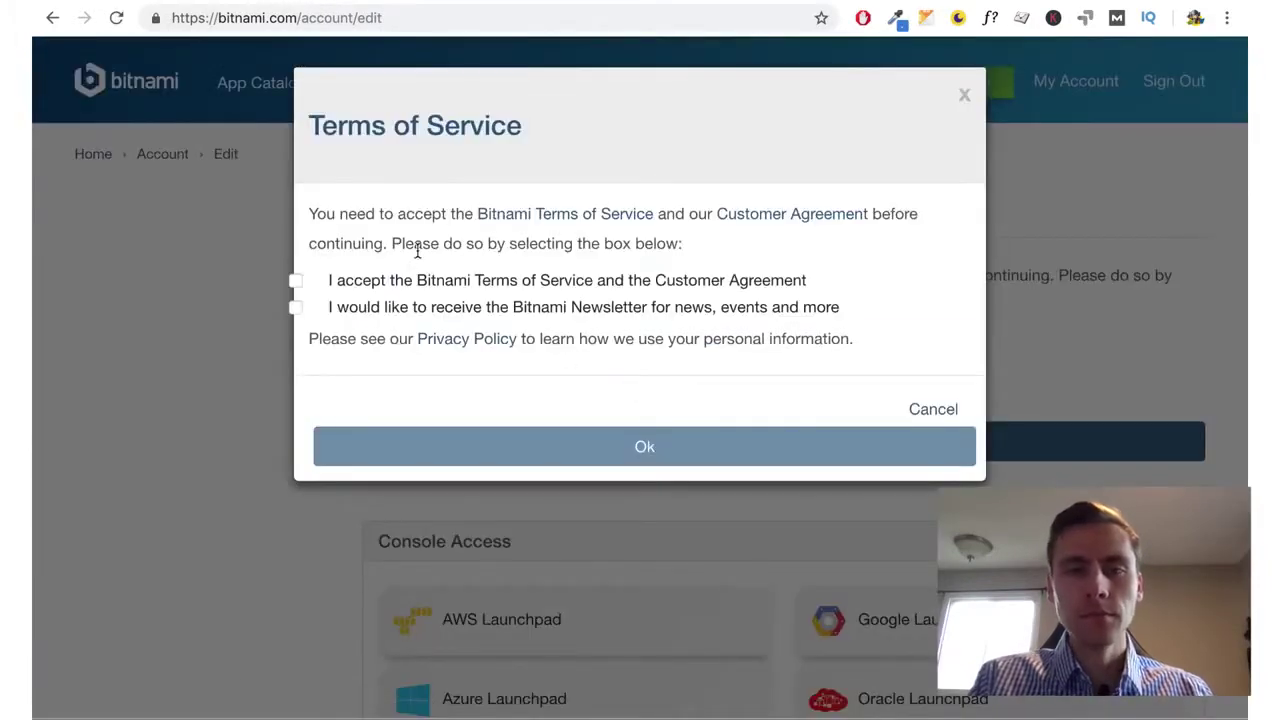
left_click(365, 282)
left_click(362, 308)
left_click(507, 446)
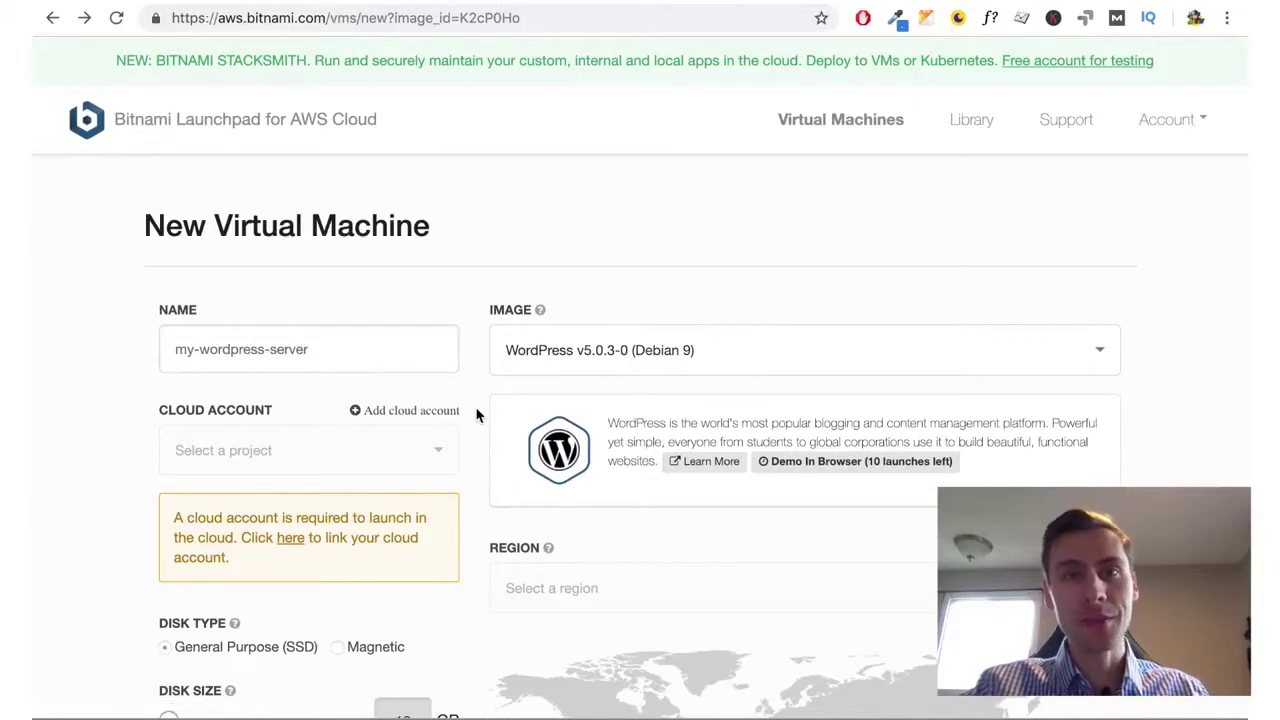
Add a cloud account by saving a new Bitnami Vault password, declining Chrome's save offer
left_click(450, 412)
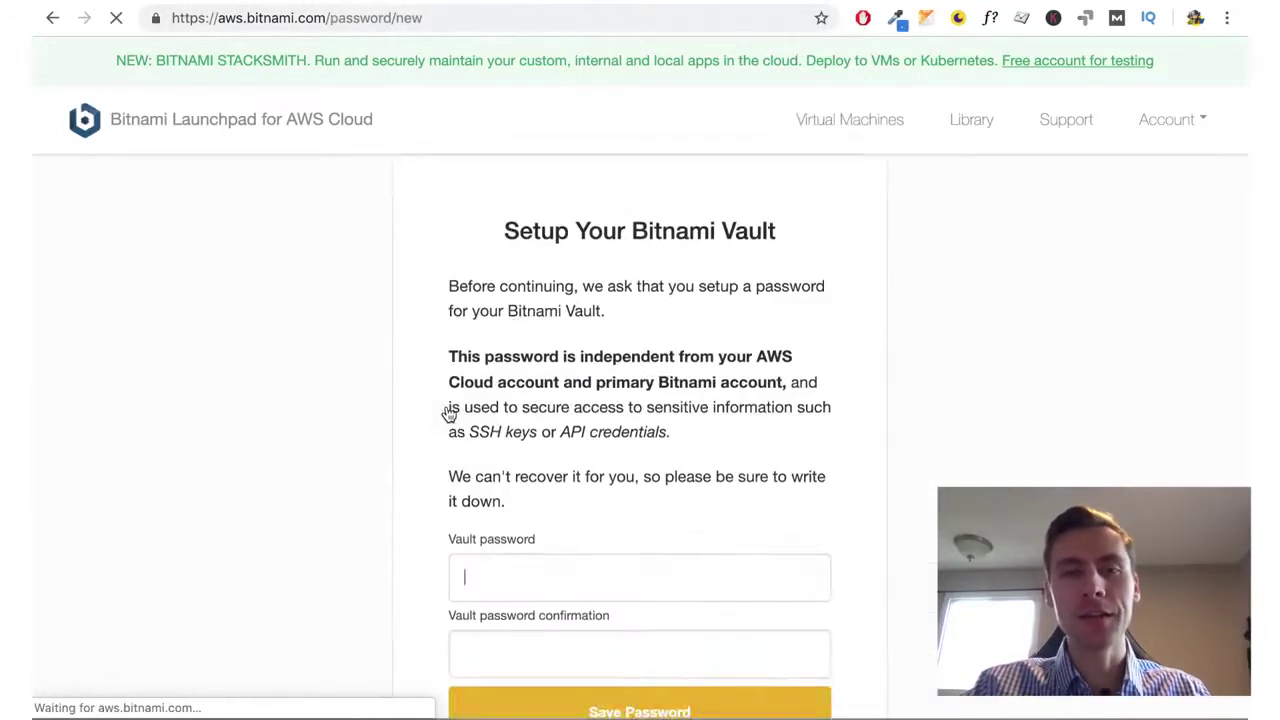
scroll(489, 428, "down", 2)
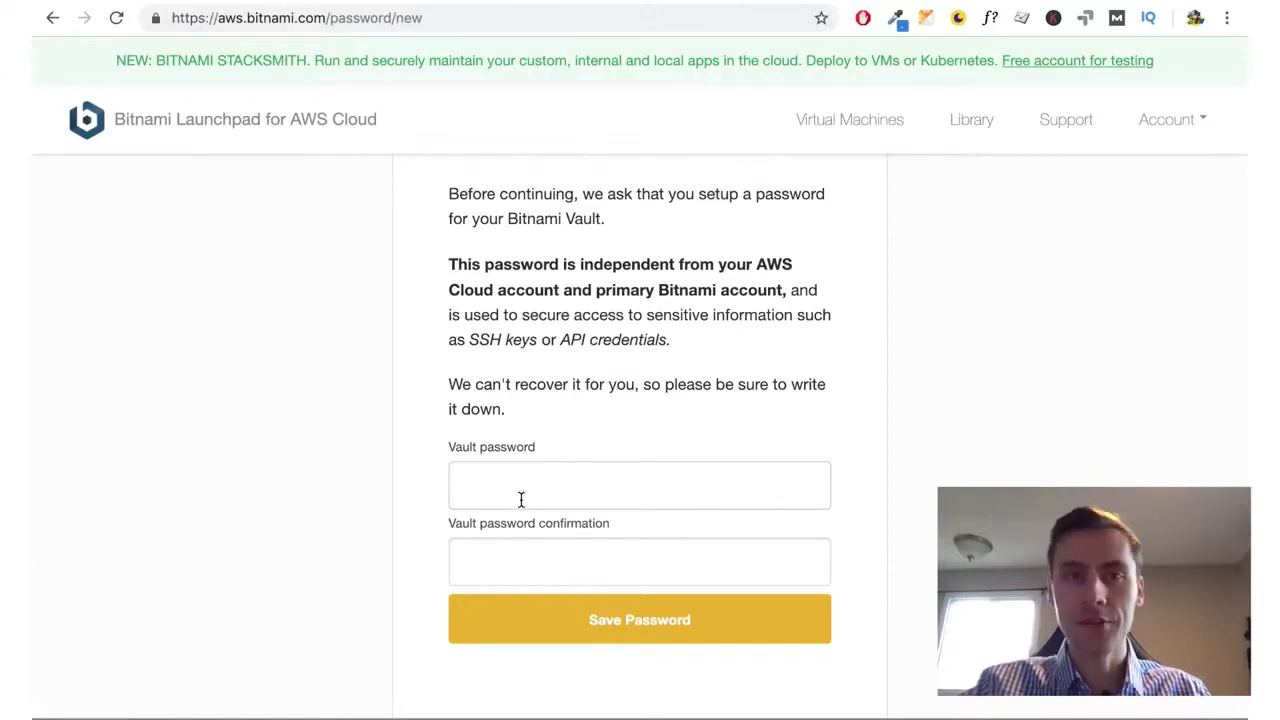
type("********")
key("Tab")
type("********")
key("Return")
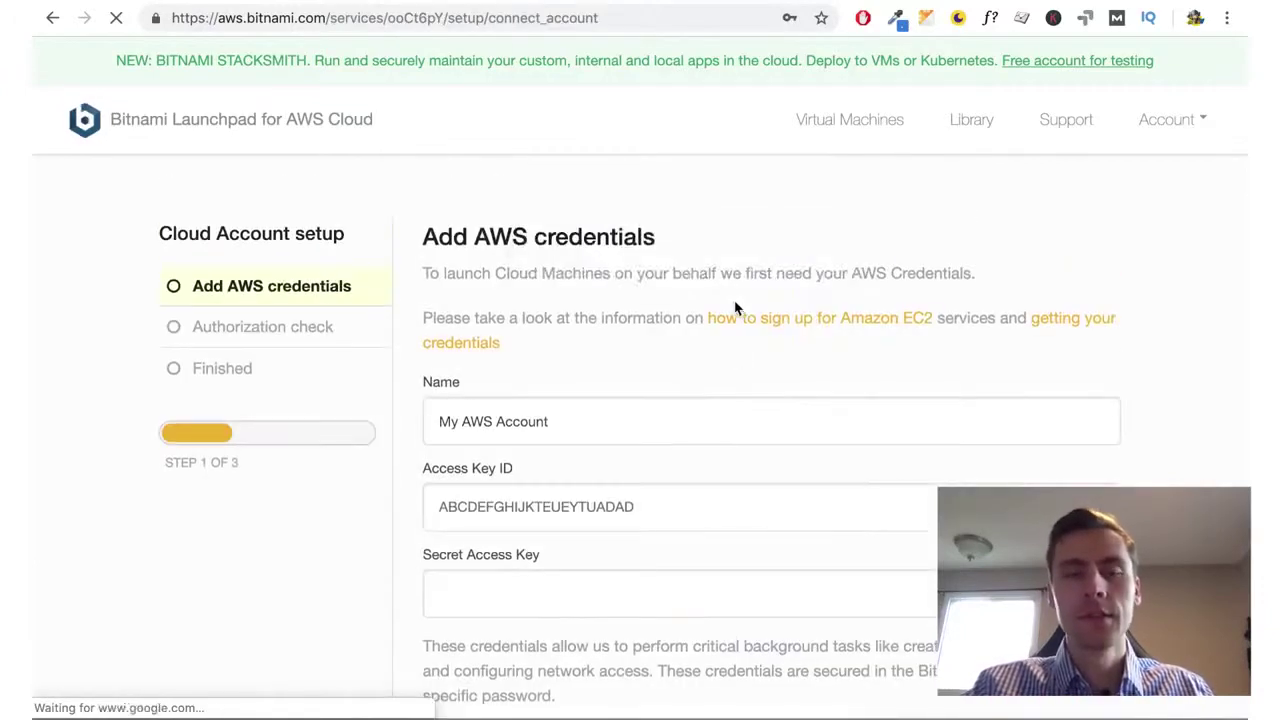
left_click(823, 50)
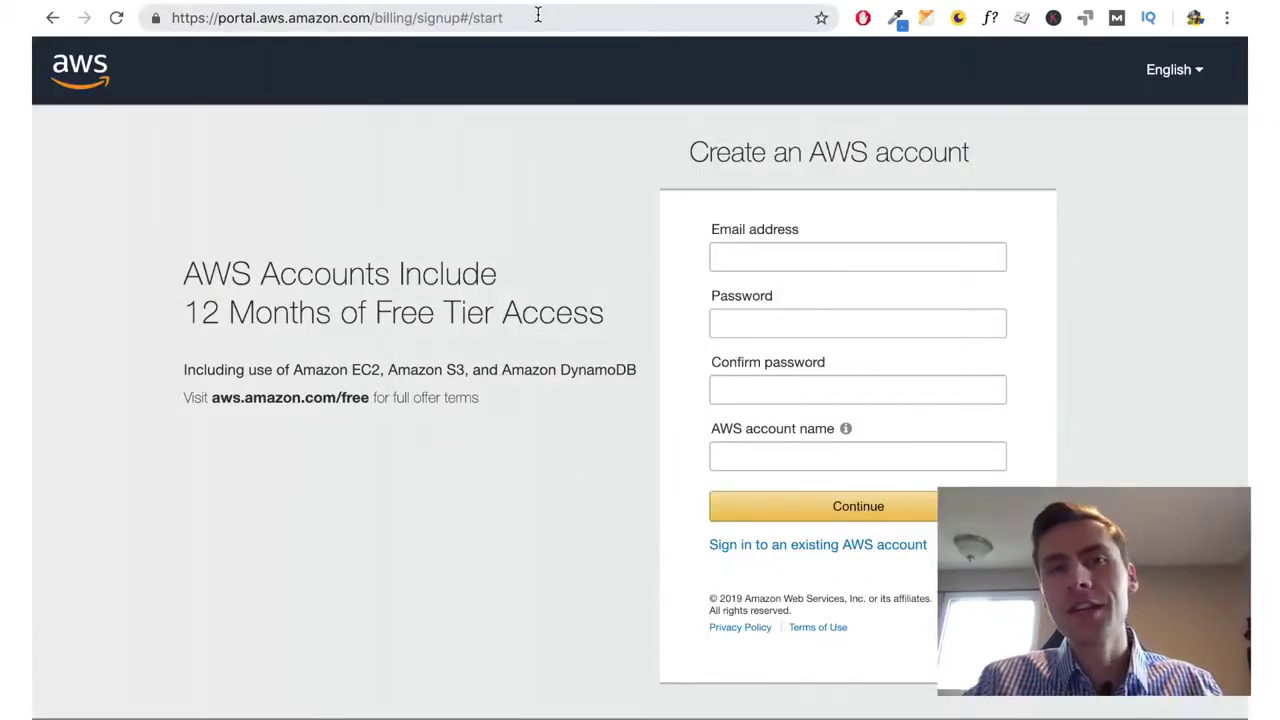
Enter the new AWS account's email address and password on the signup page
left_click_drag(538, 14, 226, 15)
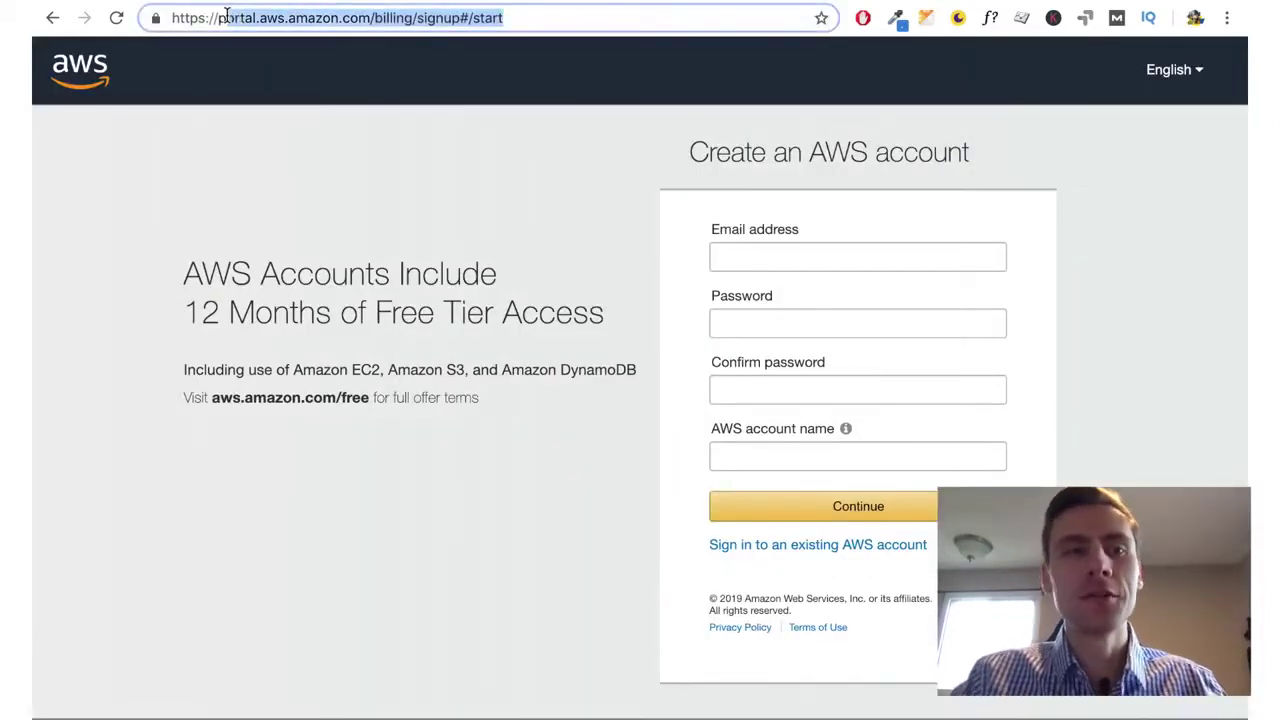
double_click(295, 18)
left_click(377, 17)
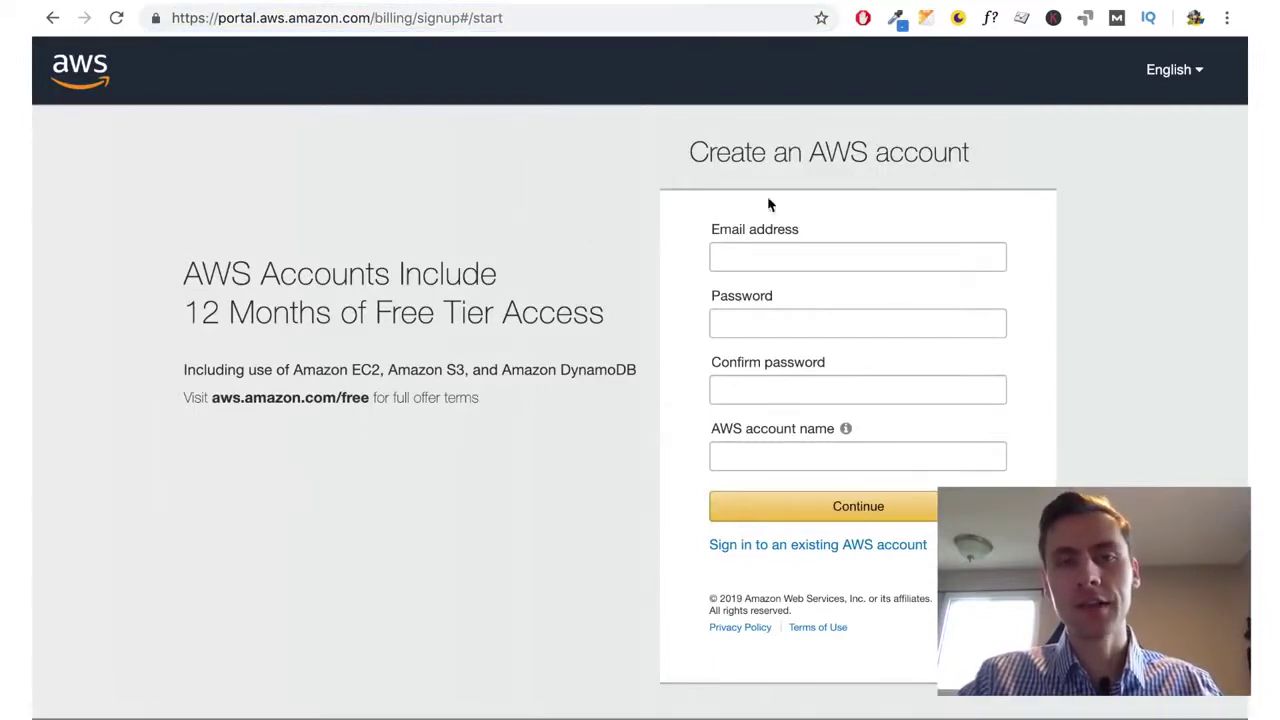
left_click(790, 257)
left_click(795, 318)
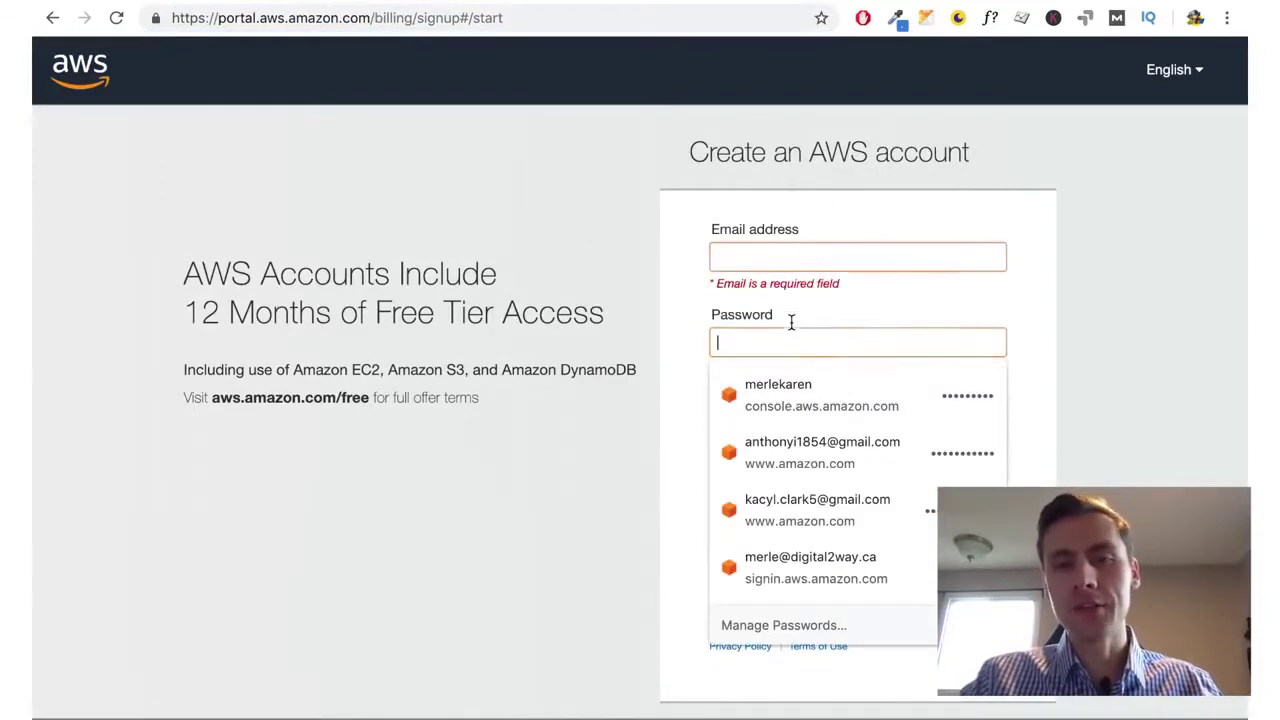
left_click(771, 454)
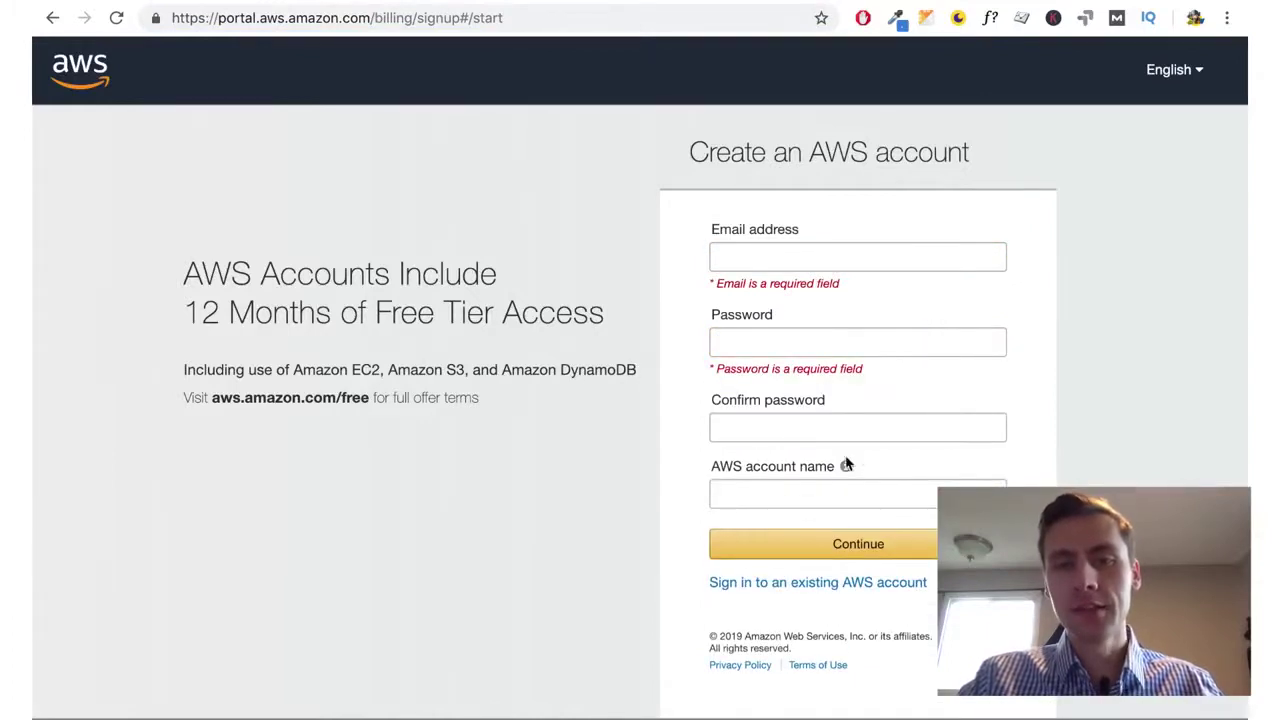
mouse_move(844, 467)
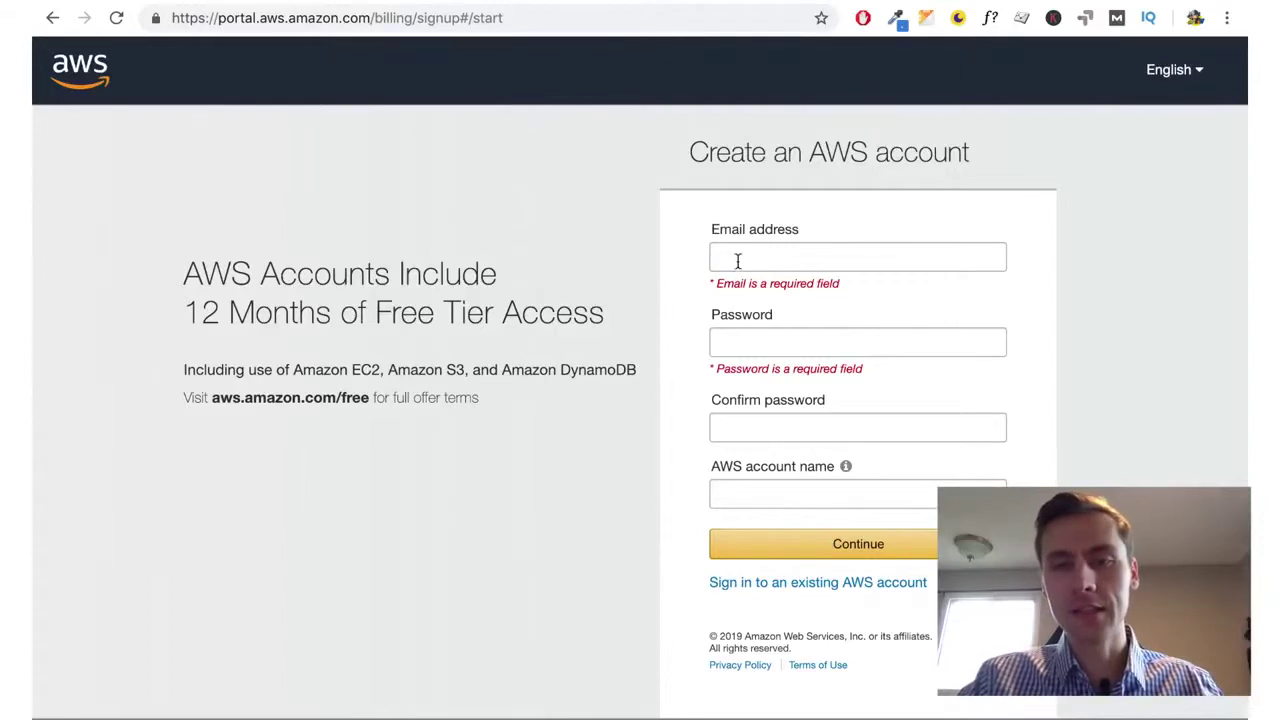
left_click(777, 258)
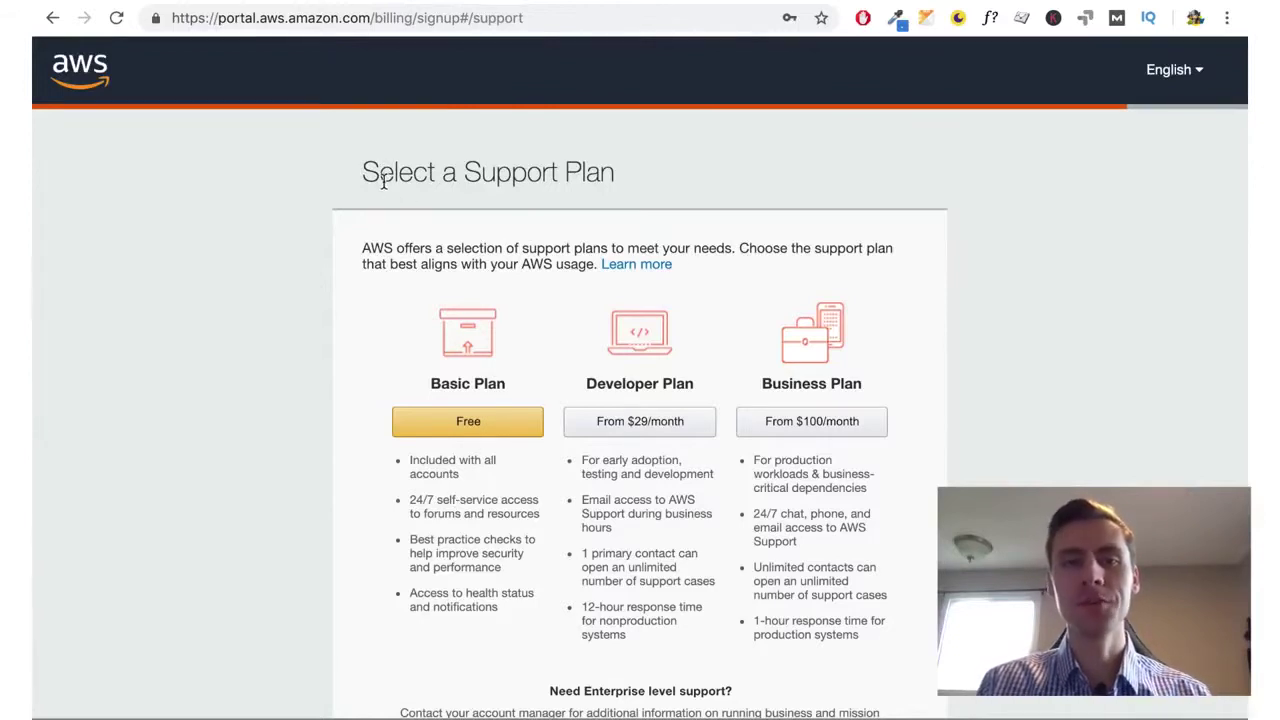
Choose the free Basic support plan, then go on to sign in to the Management Console
left_click_drag(380, 176, 590, 180)
left_click(590, 178)
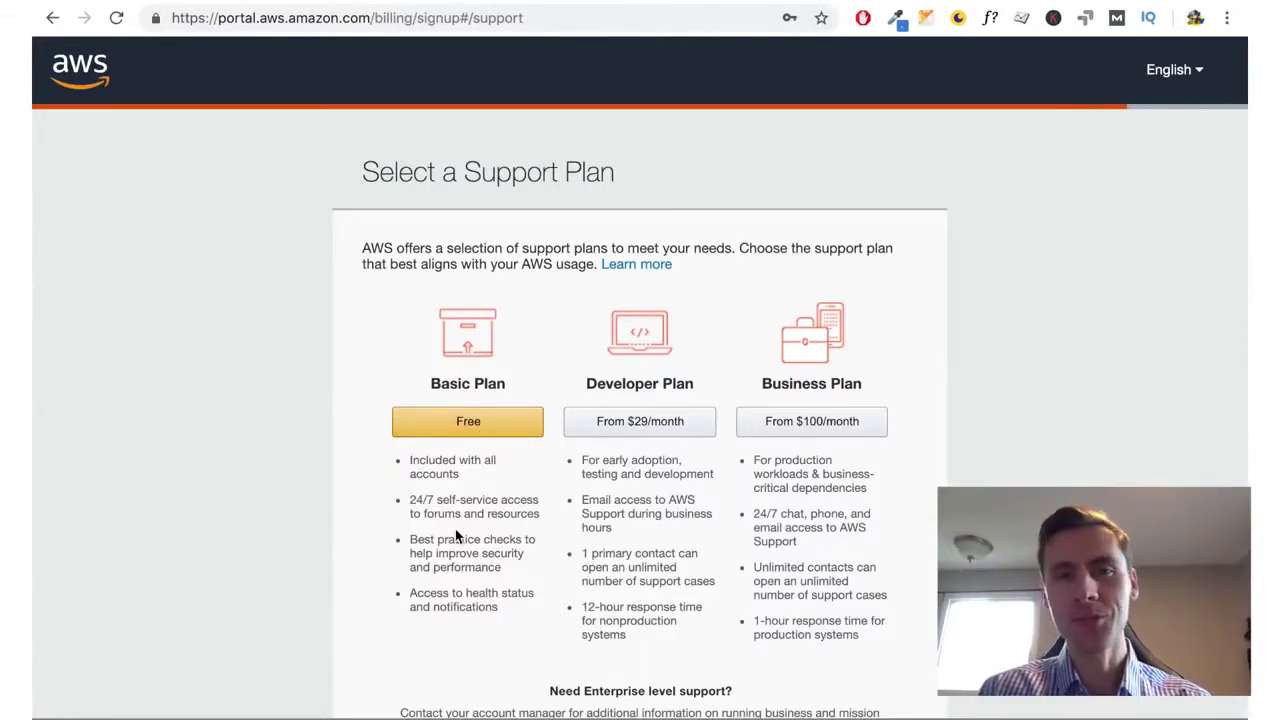
left_click(488, 432)
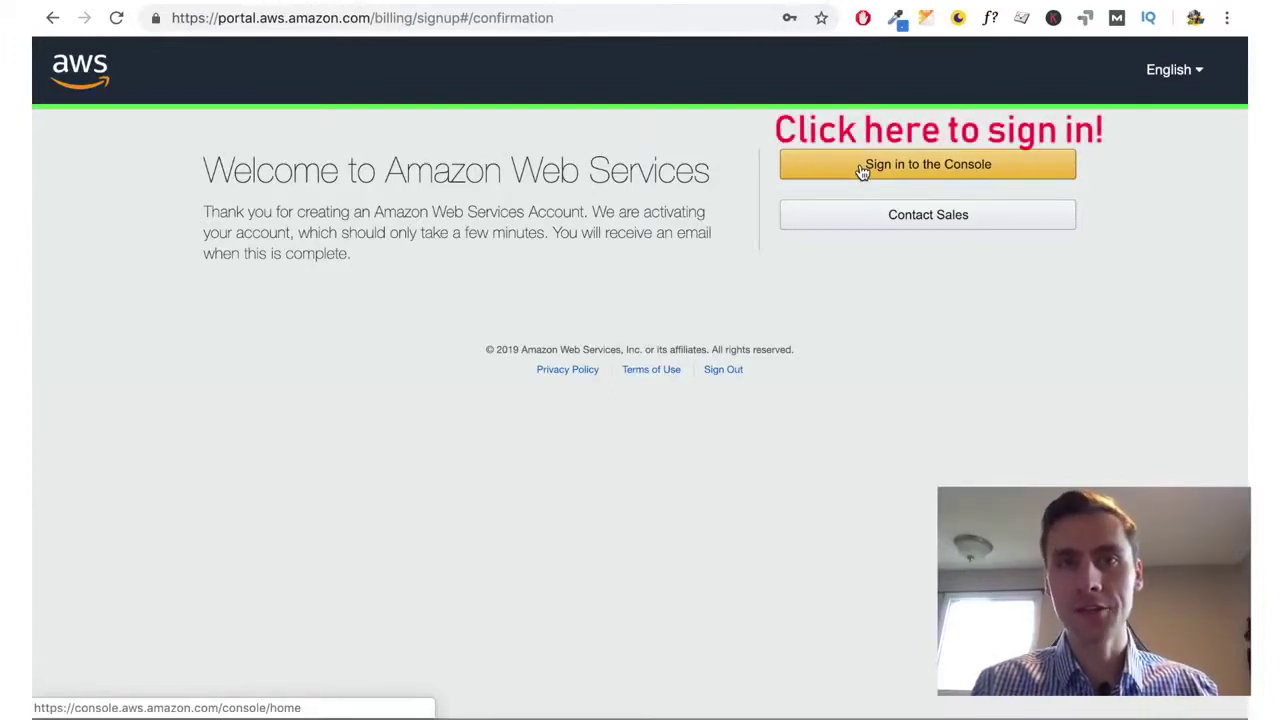
left_click(862, 170)
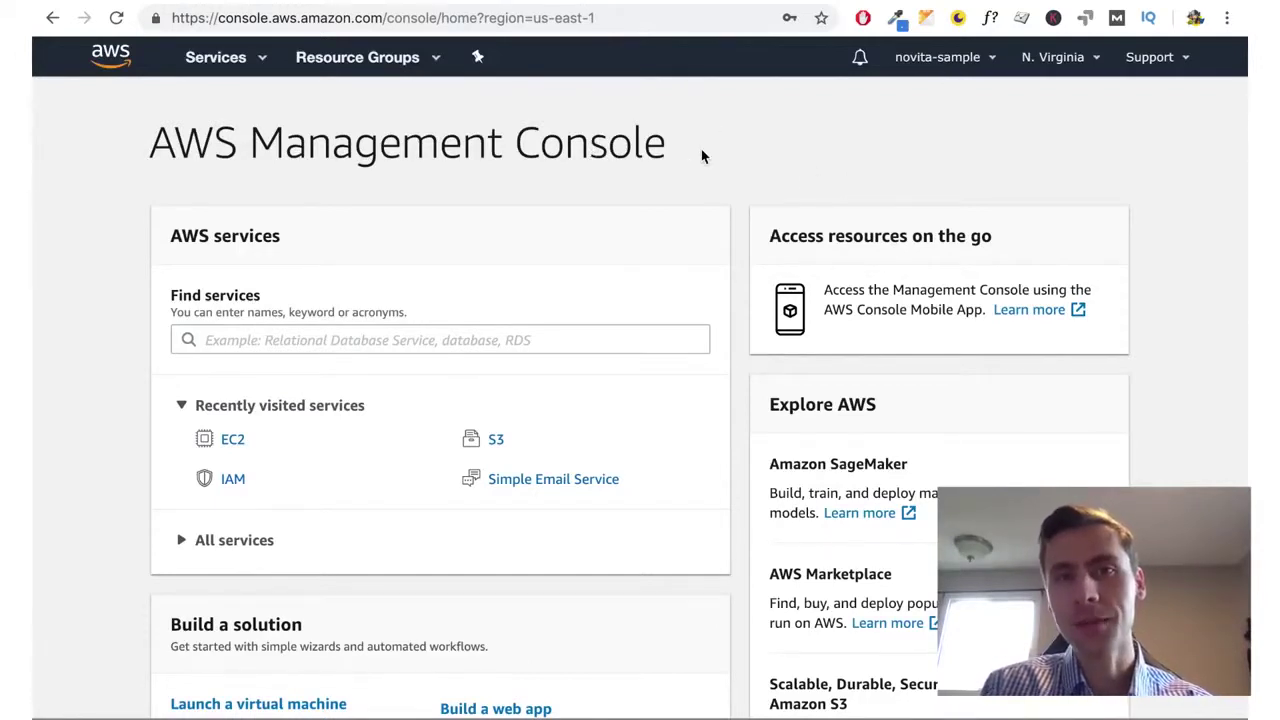
Review the Access Key ID and Secret Access Key fields on the Bitnami credentials form
left_click(678, 9)
left_click_drag(421, 469, 594, 478)
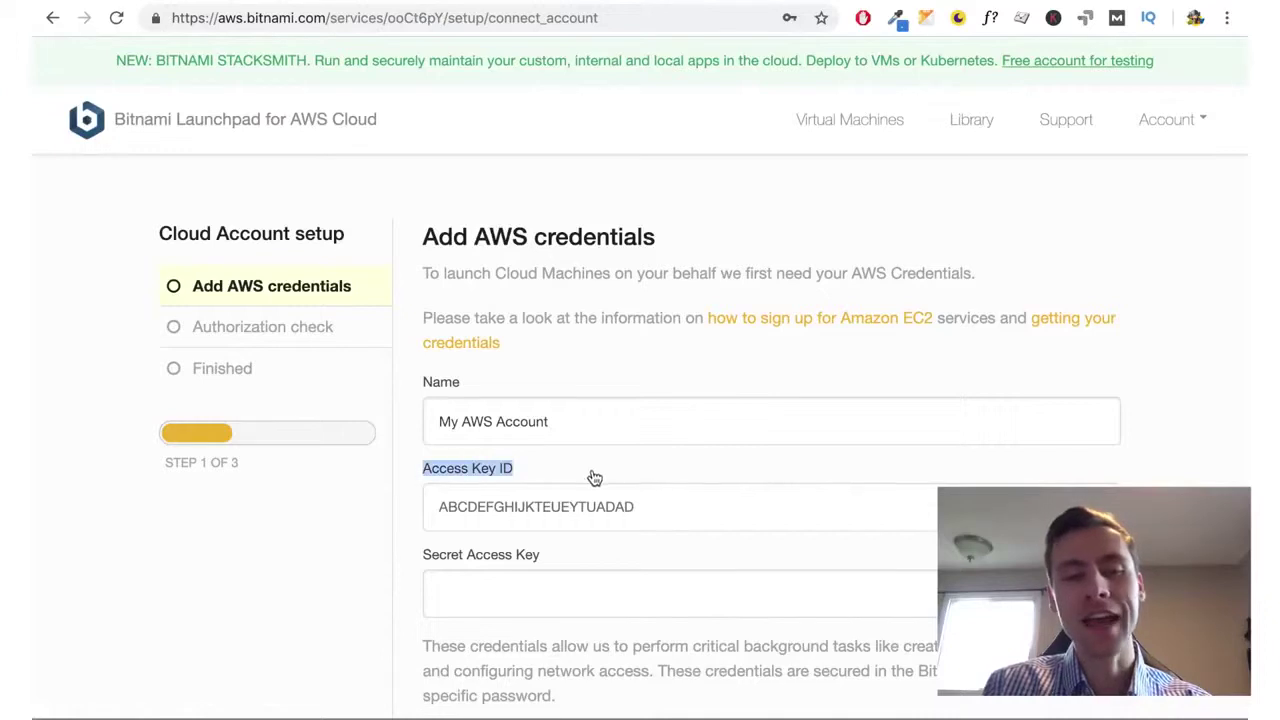
left_click(594, 478)
left_click_drag(420, 566, 569, 569)
left_click(570, 568)
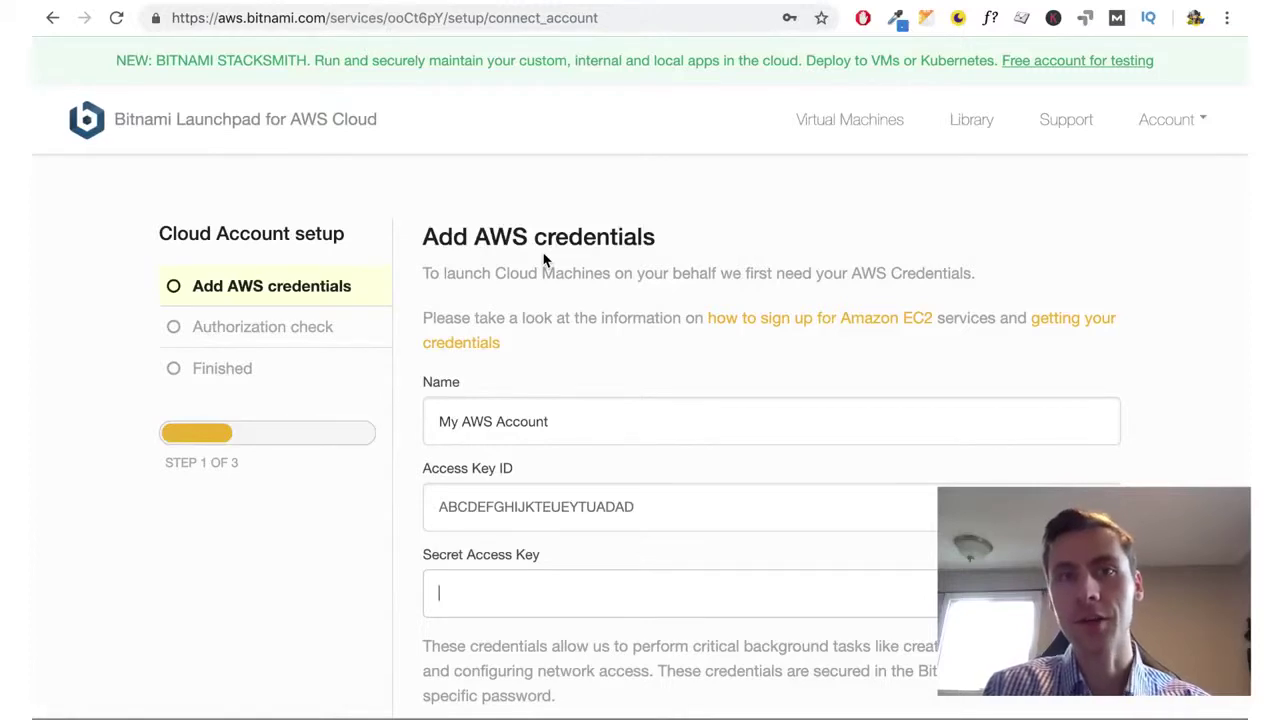
Open My Security Credentials from the AWS account menu and continue past the warning
left_click(900, 3)
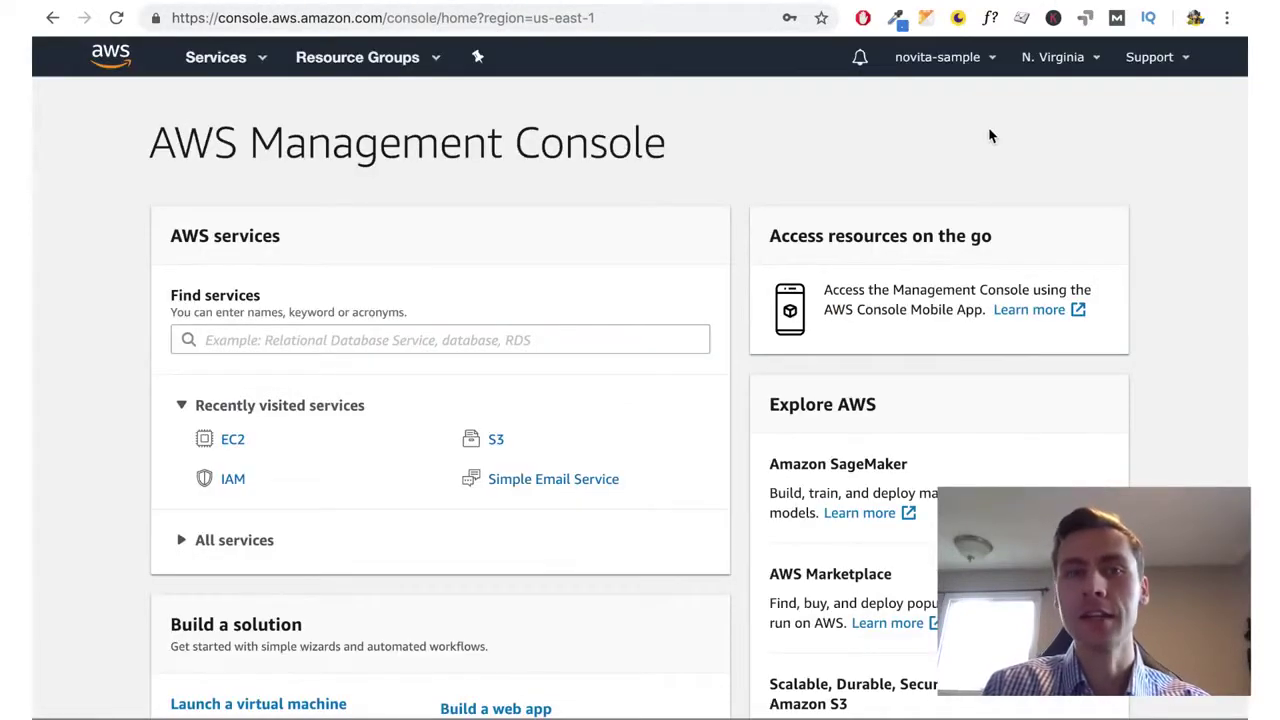
left_click(933, 66)
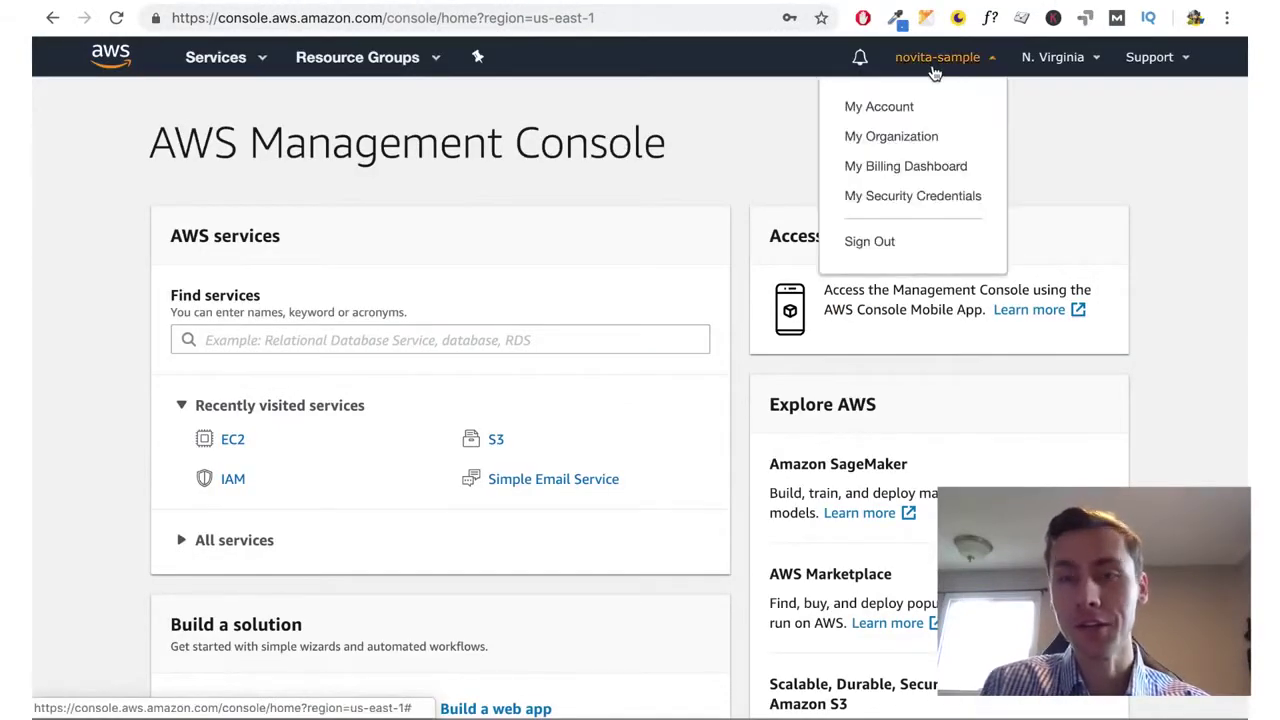
left_click(897, 197)
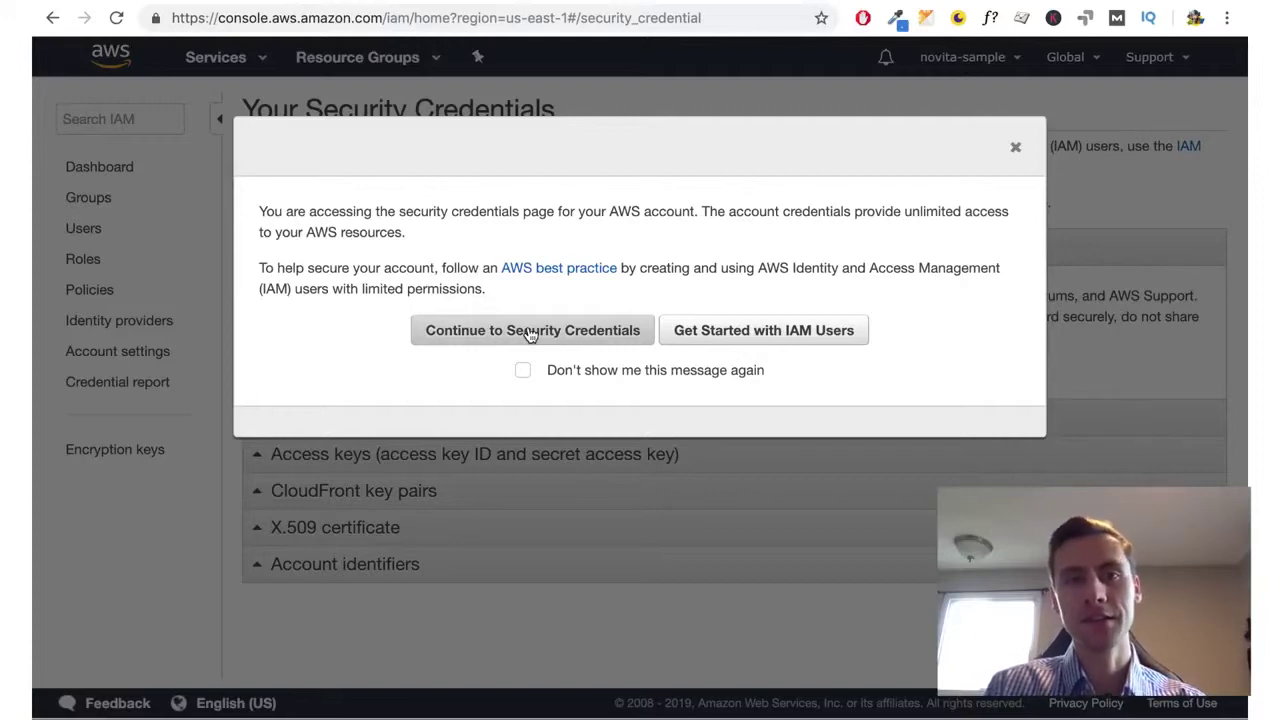
left_click(532, 333)
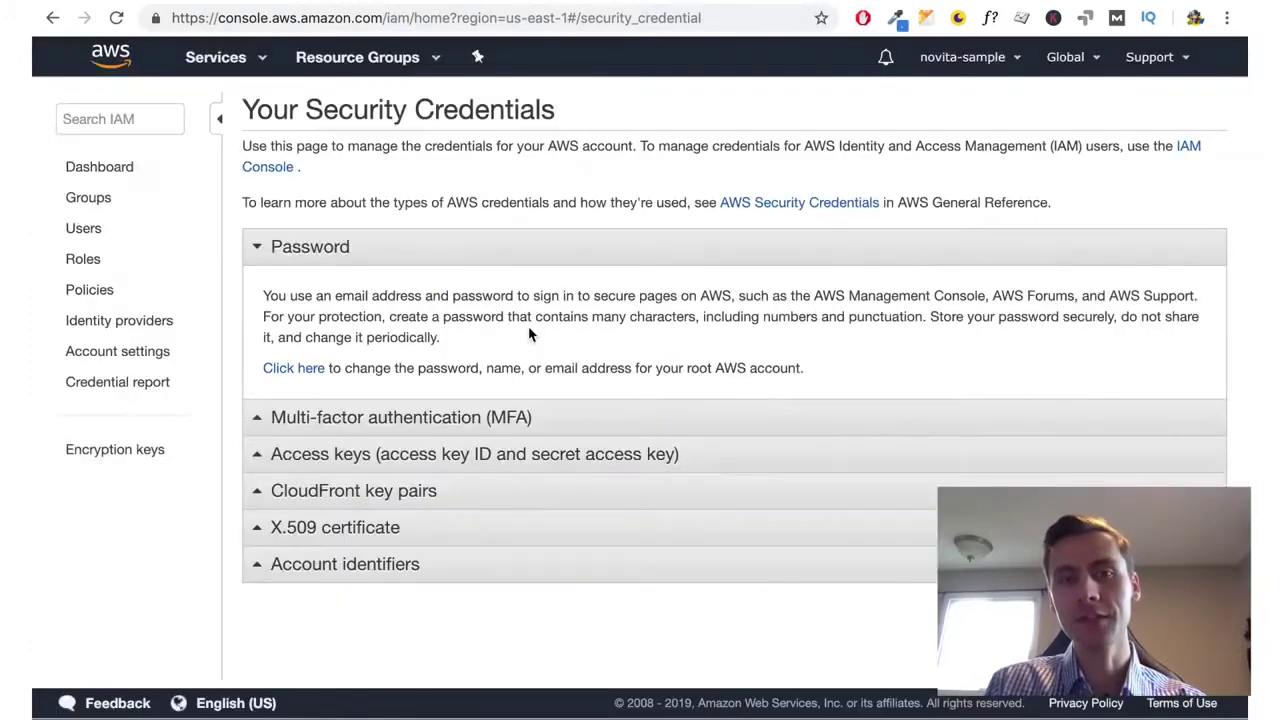
Create a new root access key, reveal it, and copy its Access Key ID
left_click(398, 459)
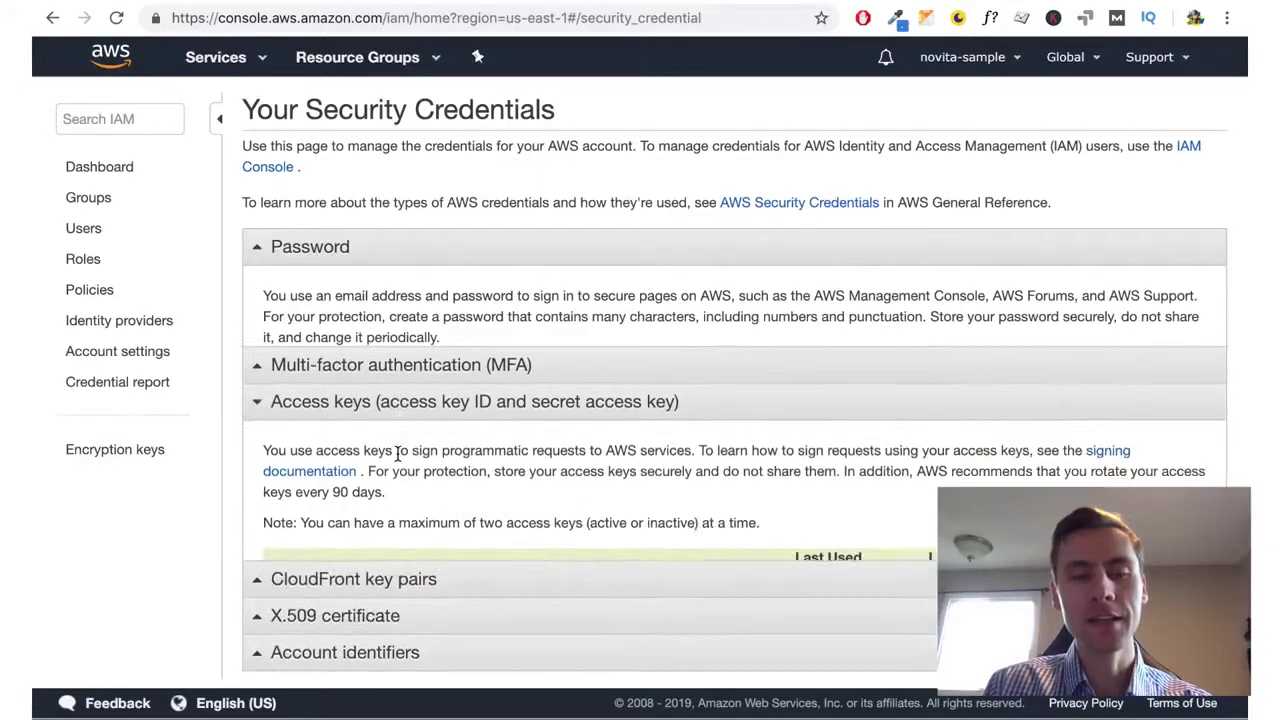
scroll(390, 456, "down", 1)
left_click(388, 453)
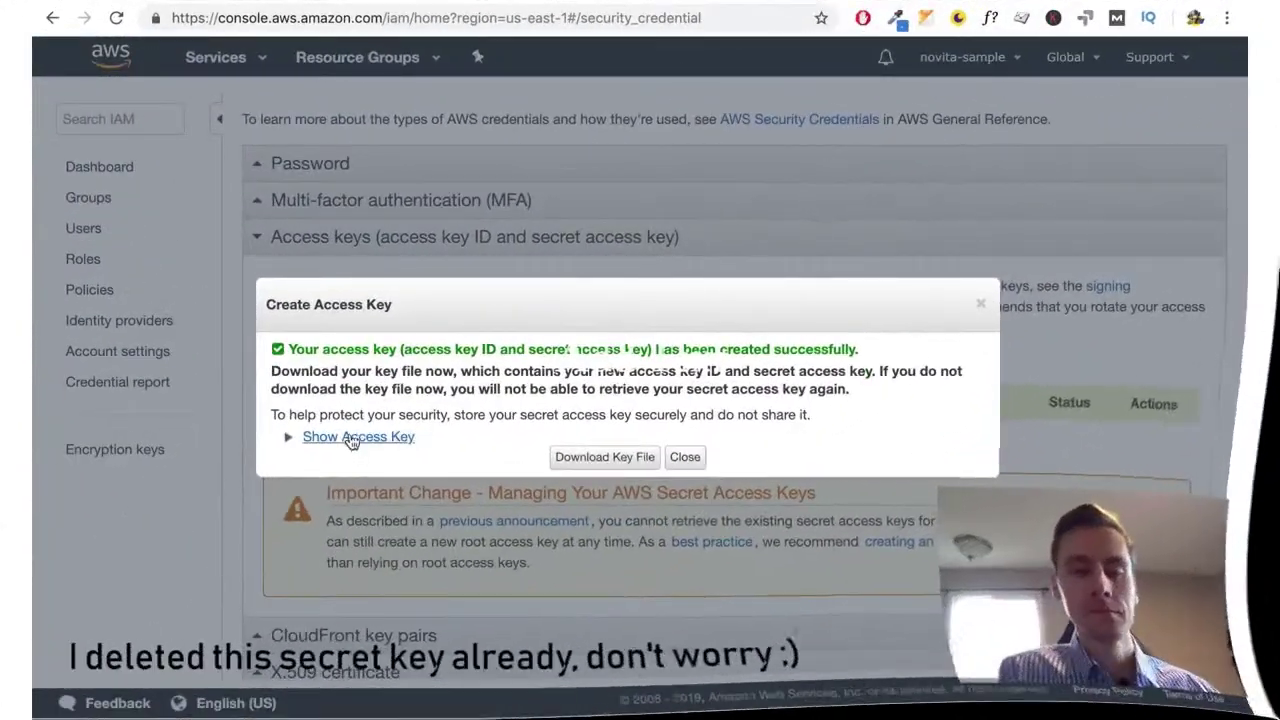
left_click(352, 440)
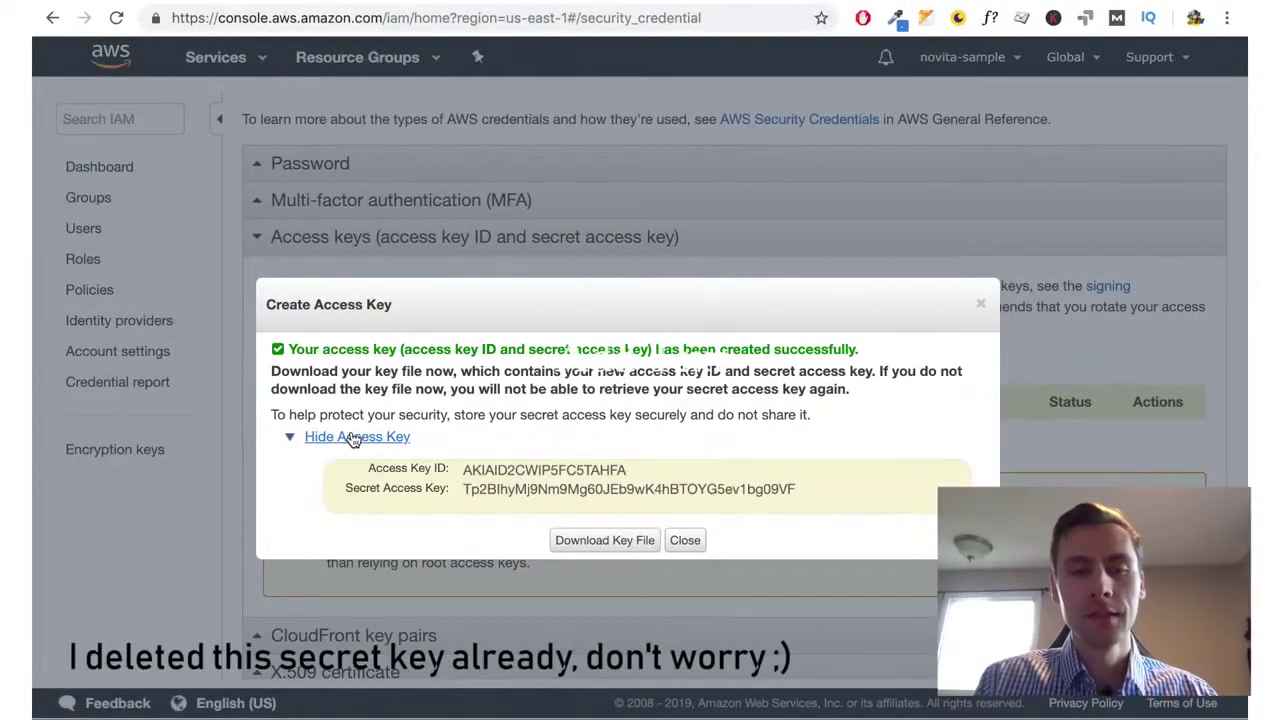
double_click(537, 470)
key("ctrl+c")
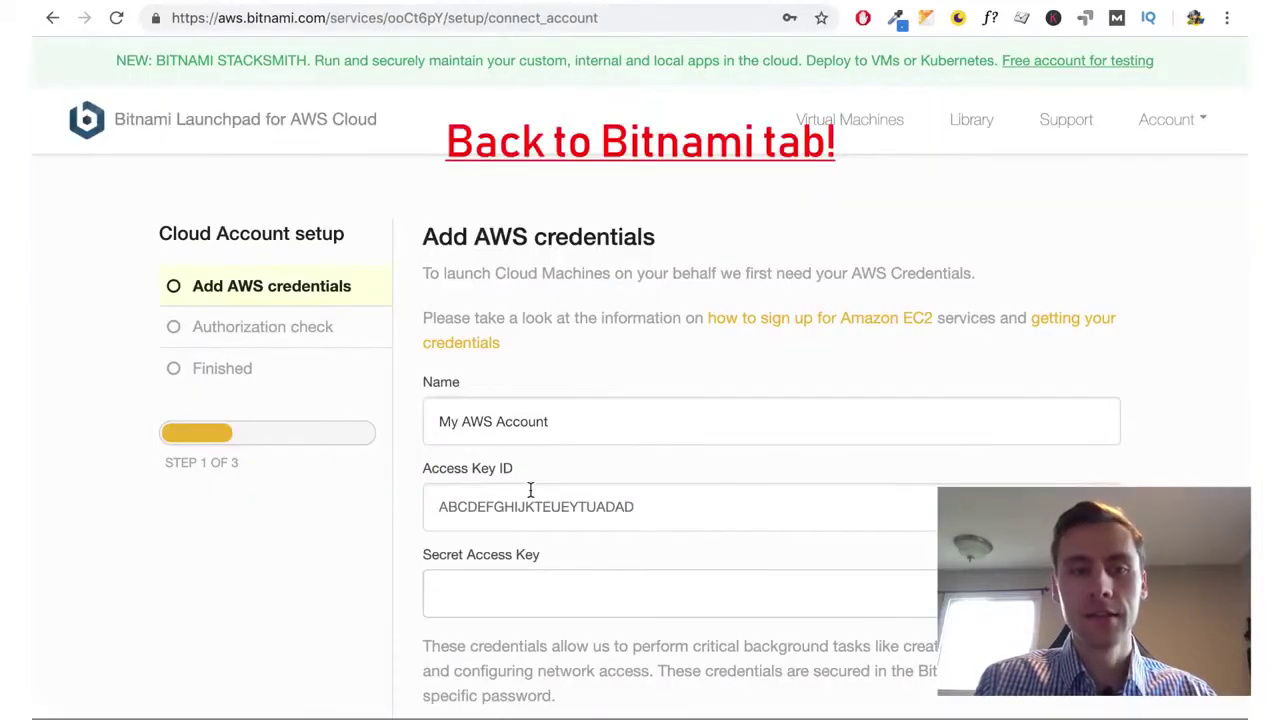
left_click(528, 492)
Paste the Access Key ID and Secret Access Key into Bitnami and submit the AWS credentials
key("ctrl+a")
key("ctrl+v")
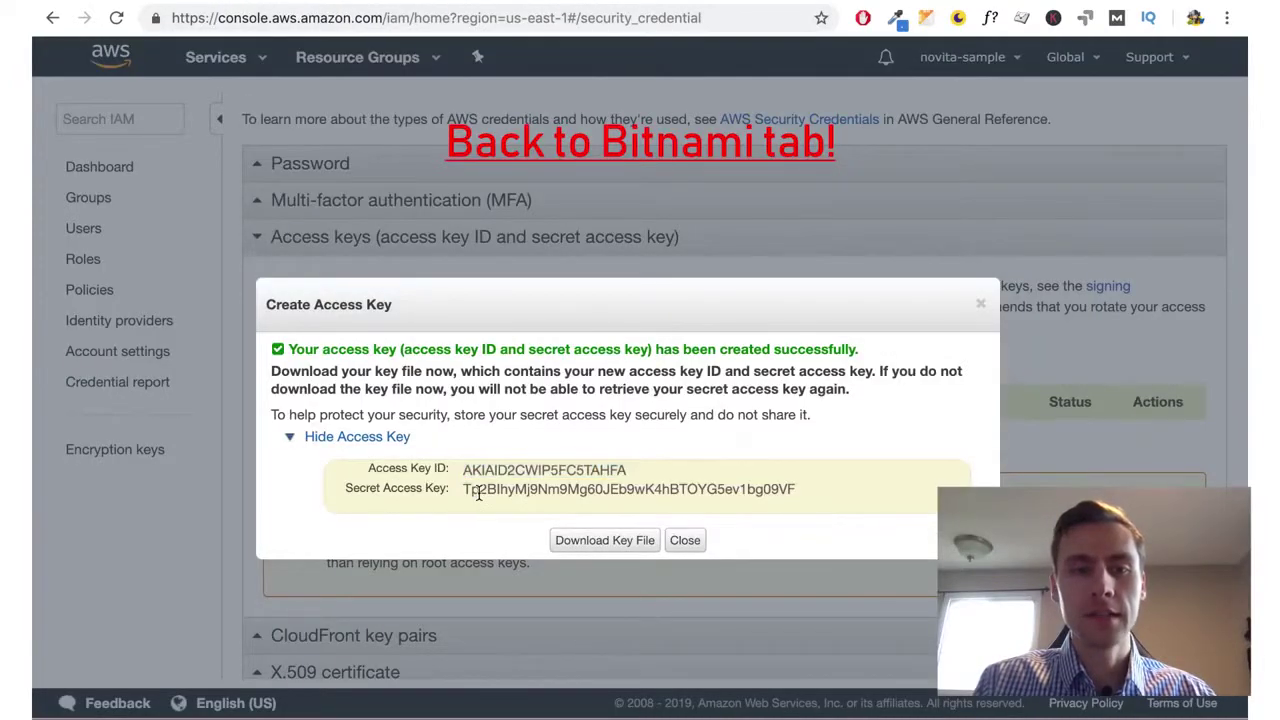
double_click(476, 489)
left_click(648, 3)
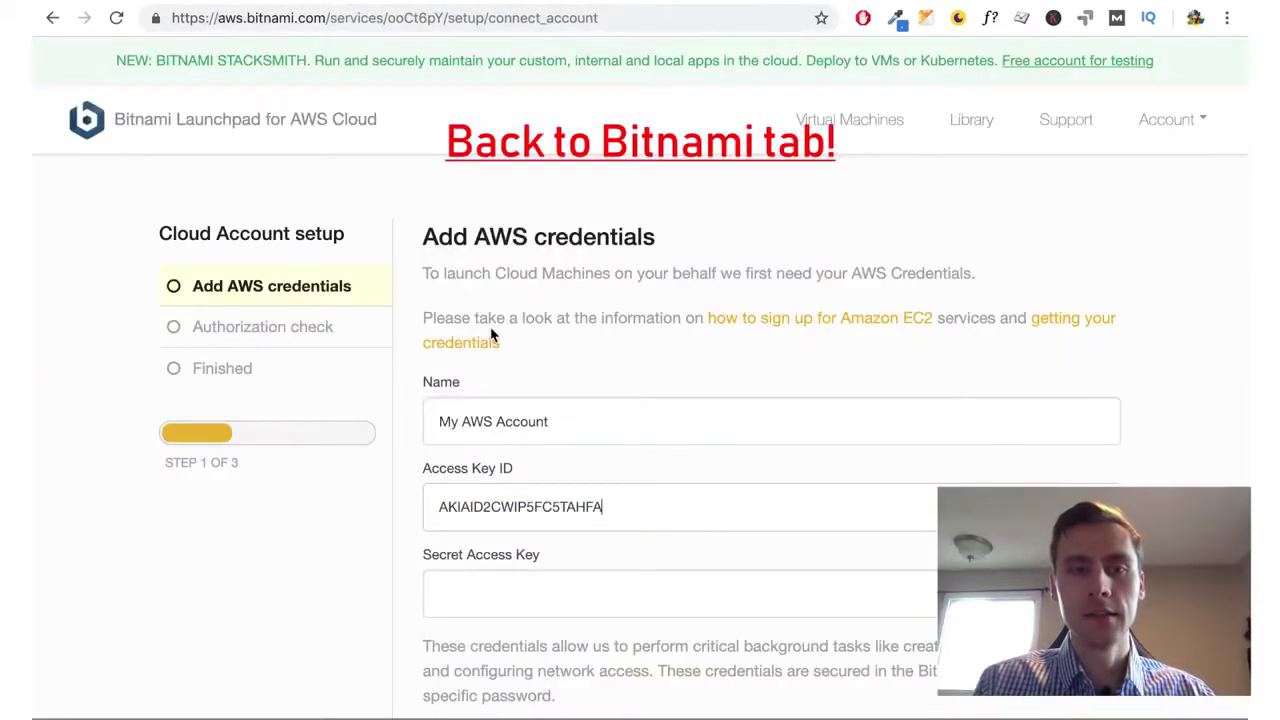
left_click(467, 597)
key("ctrl+v")
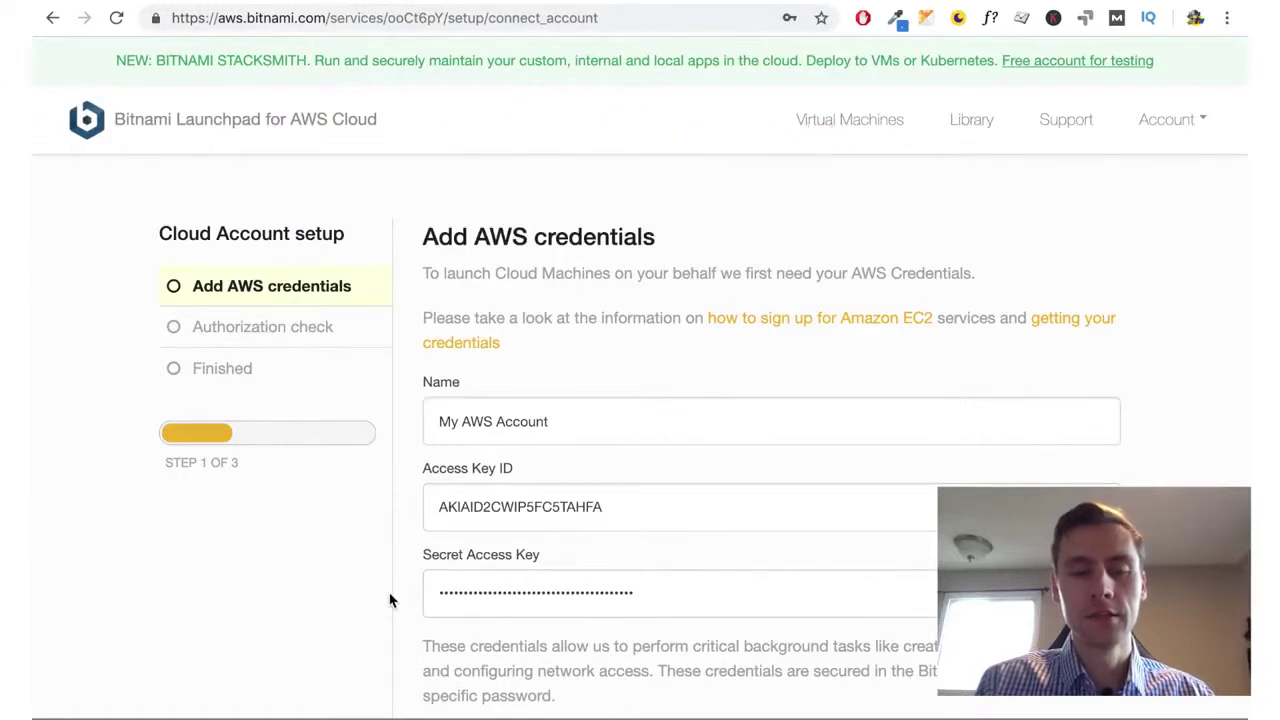
scroll(395, 600, "down", 3)
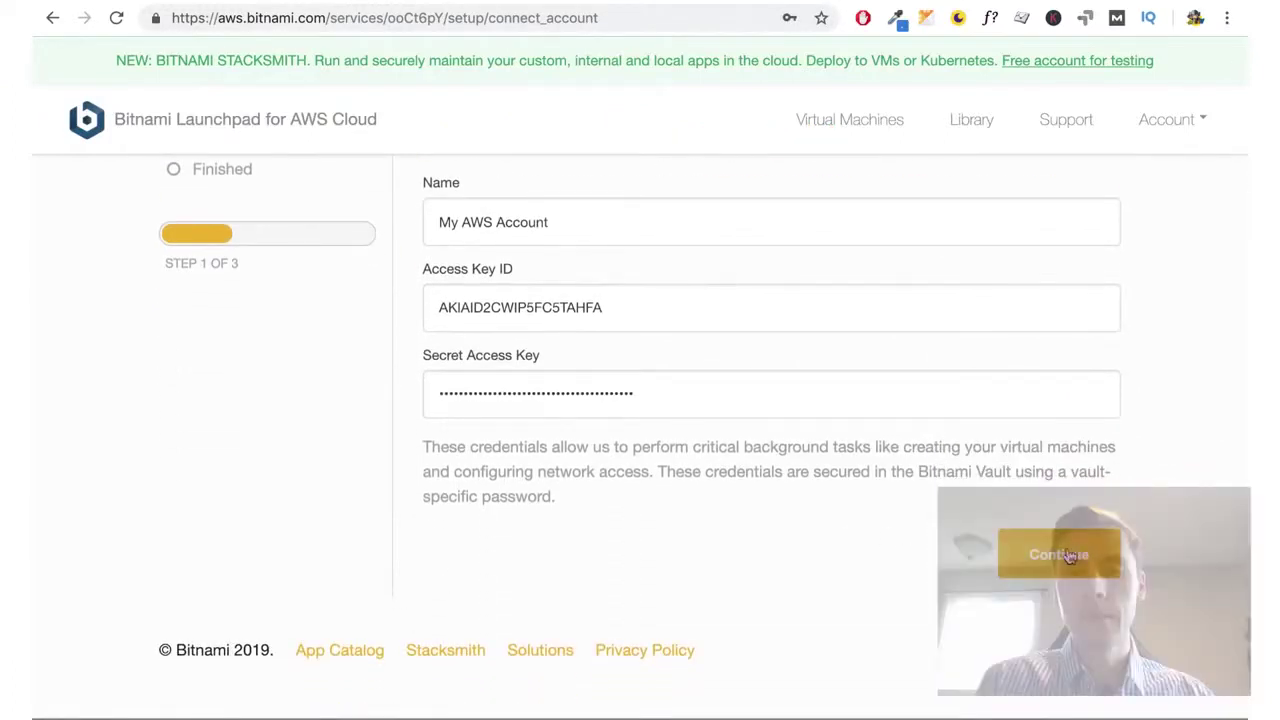
left_click(1055, 554)
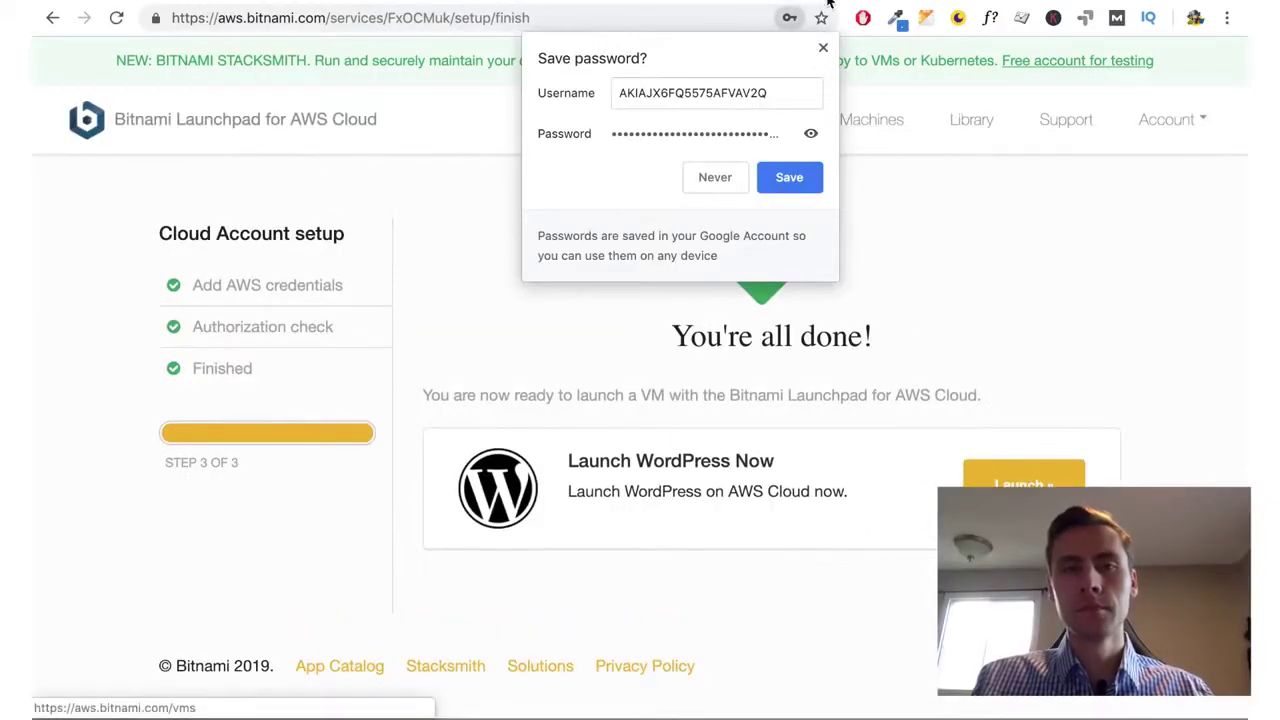
left_click(823, 47)
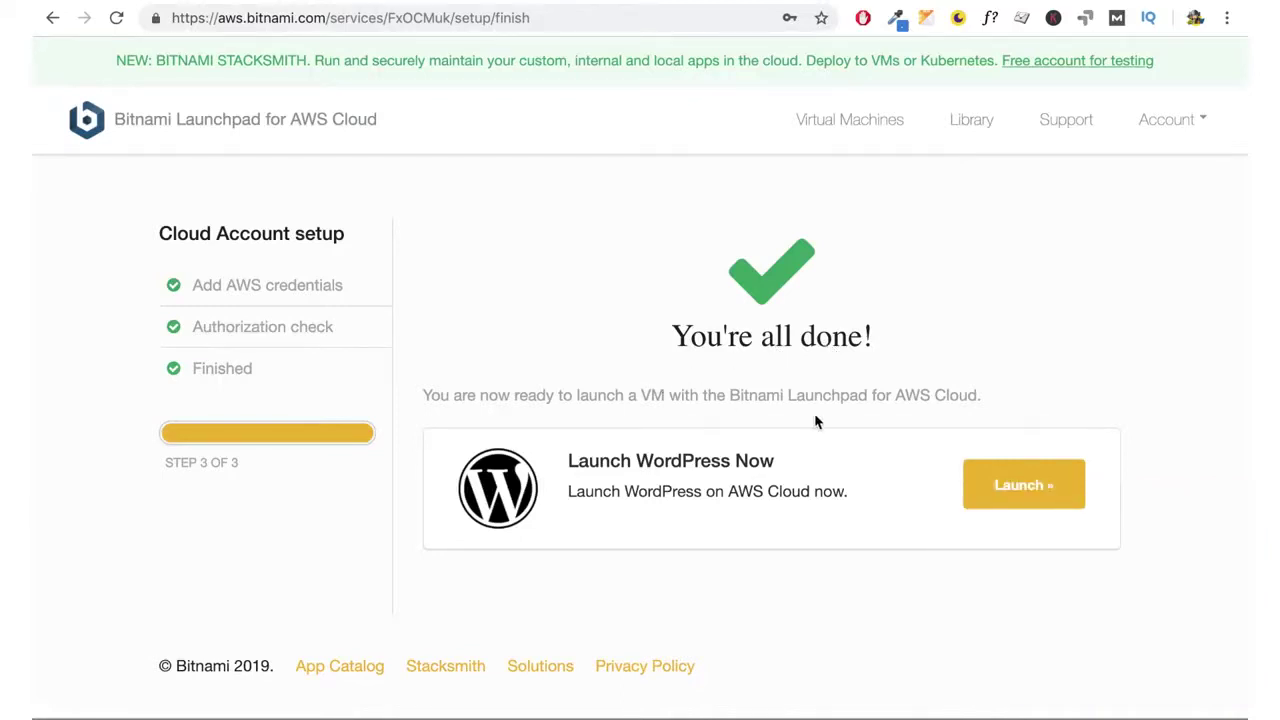
Start setting up a new WordPress virtual machine and bring up its image choices
left_click(1024, 487)
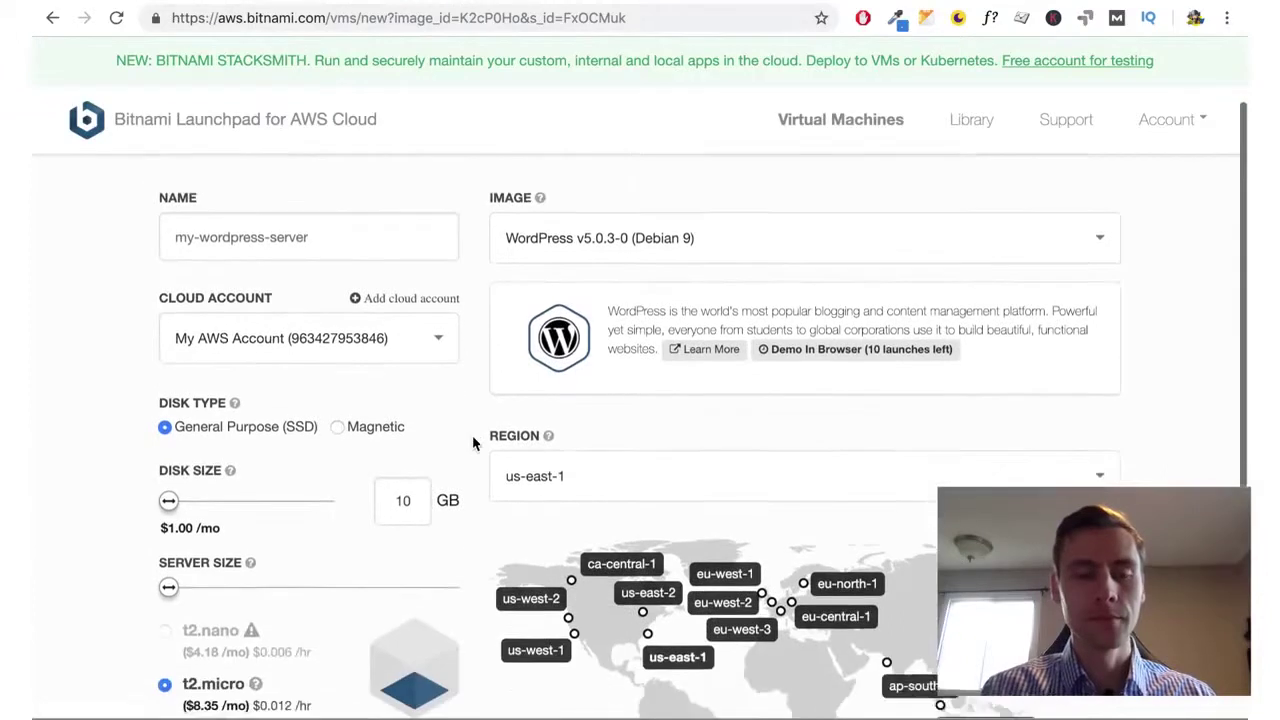
scroll(474, 443, "down", 3)
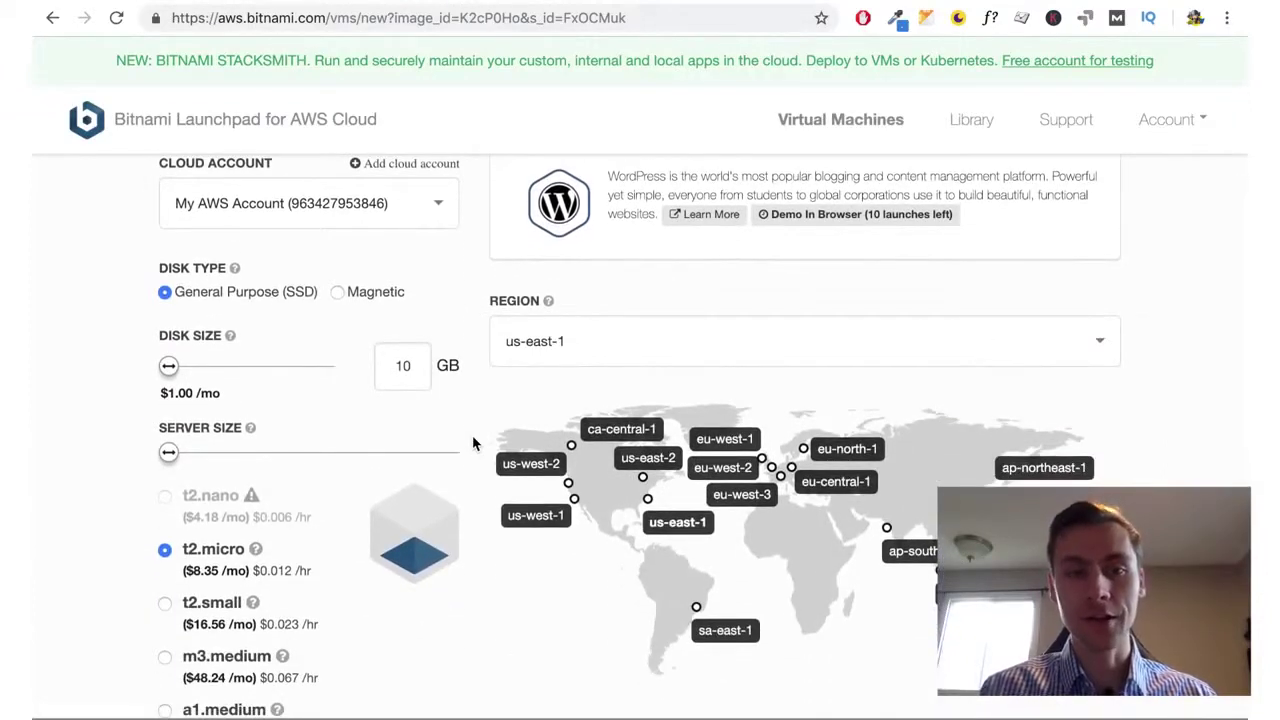
scroll(472, 435, "up", 2)
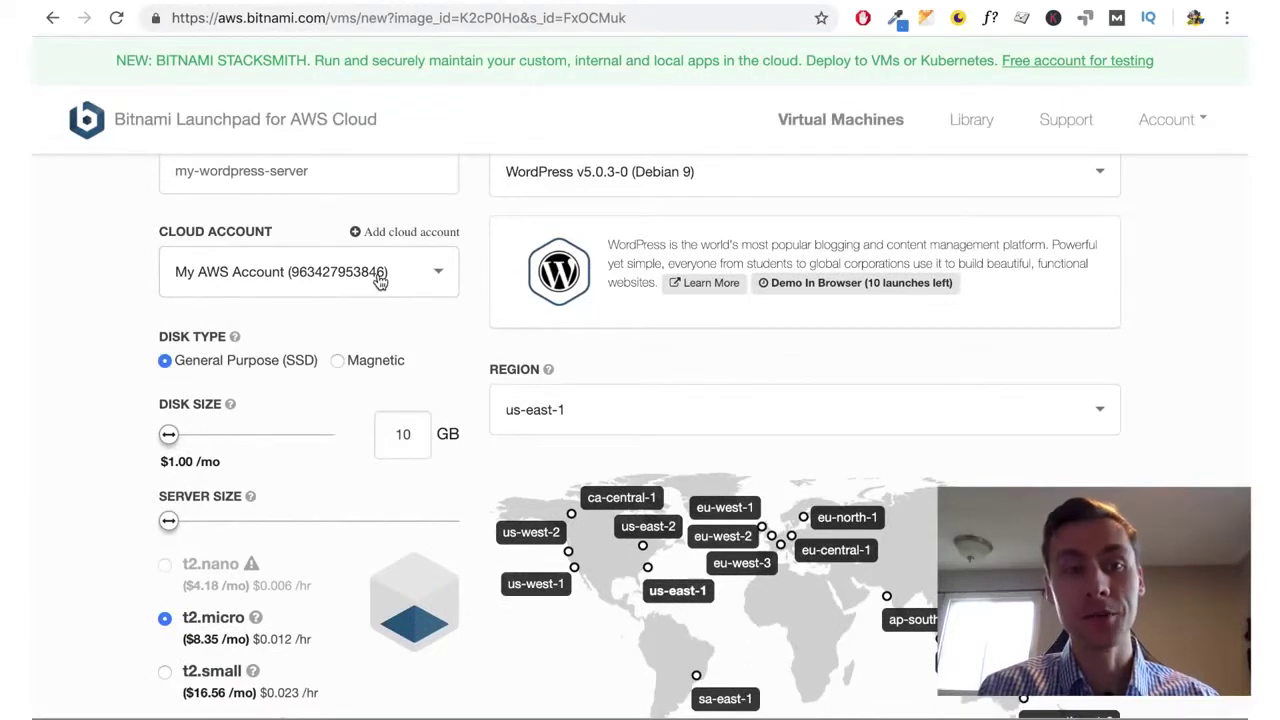
scroll(486, 294, "up", 1)
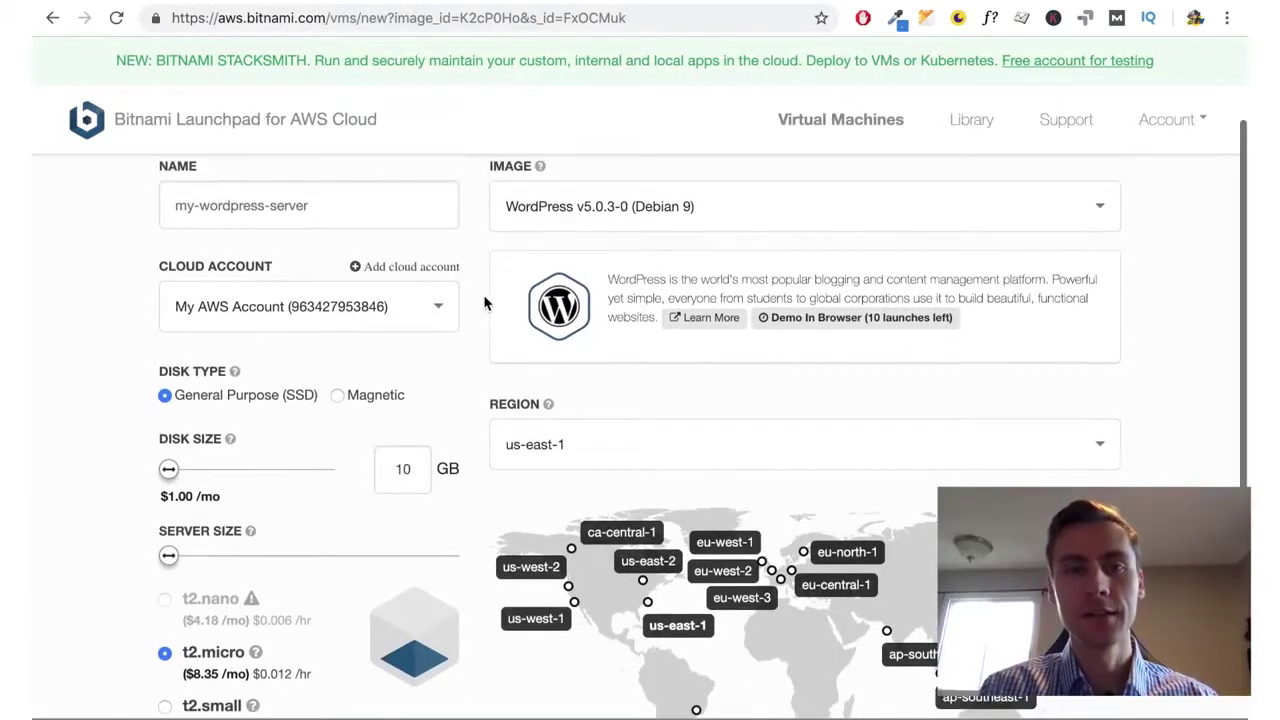
left_click(650, 228)
Search 'word' and select the WordPress with NGINX and SSL v5.0.3-0 (Debian 9) image
type("word")
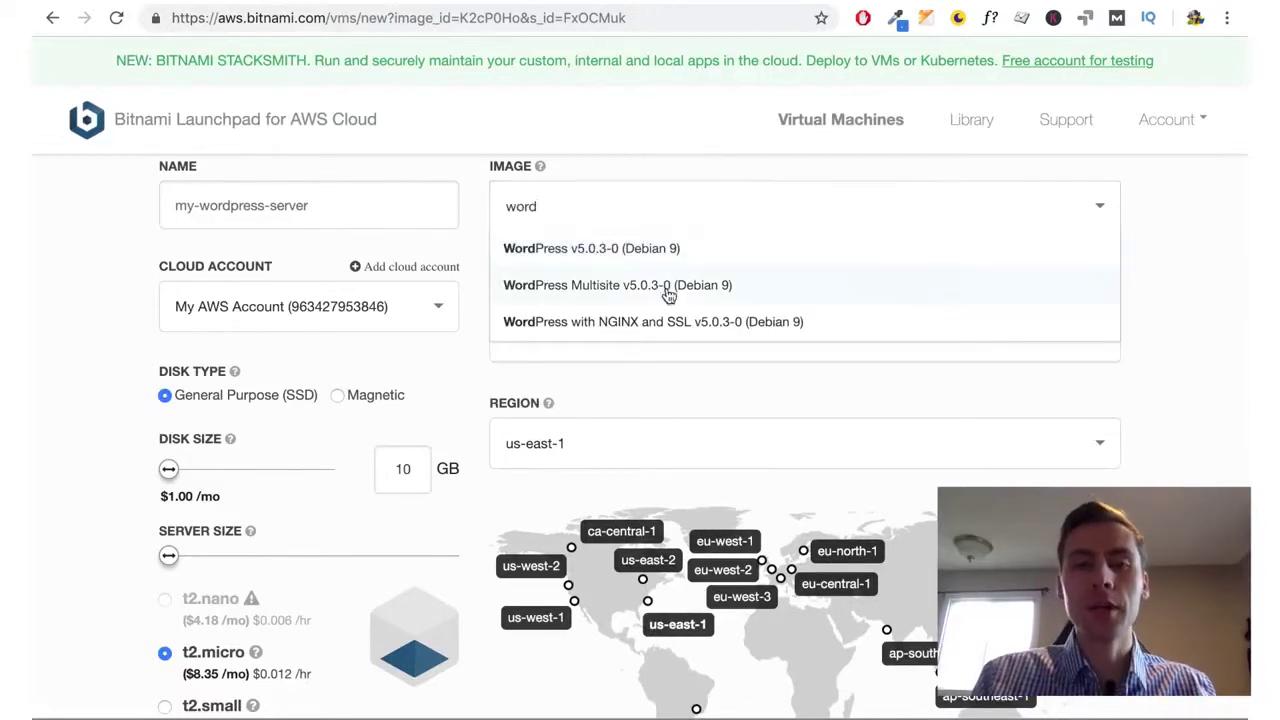
left_click(660, 330)
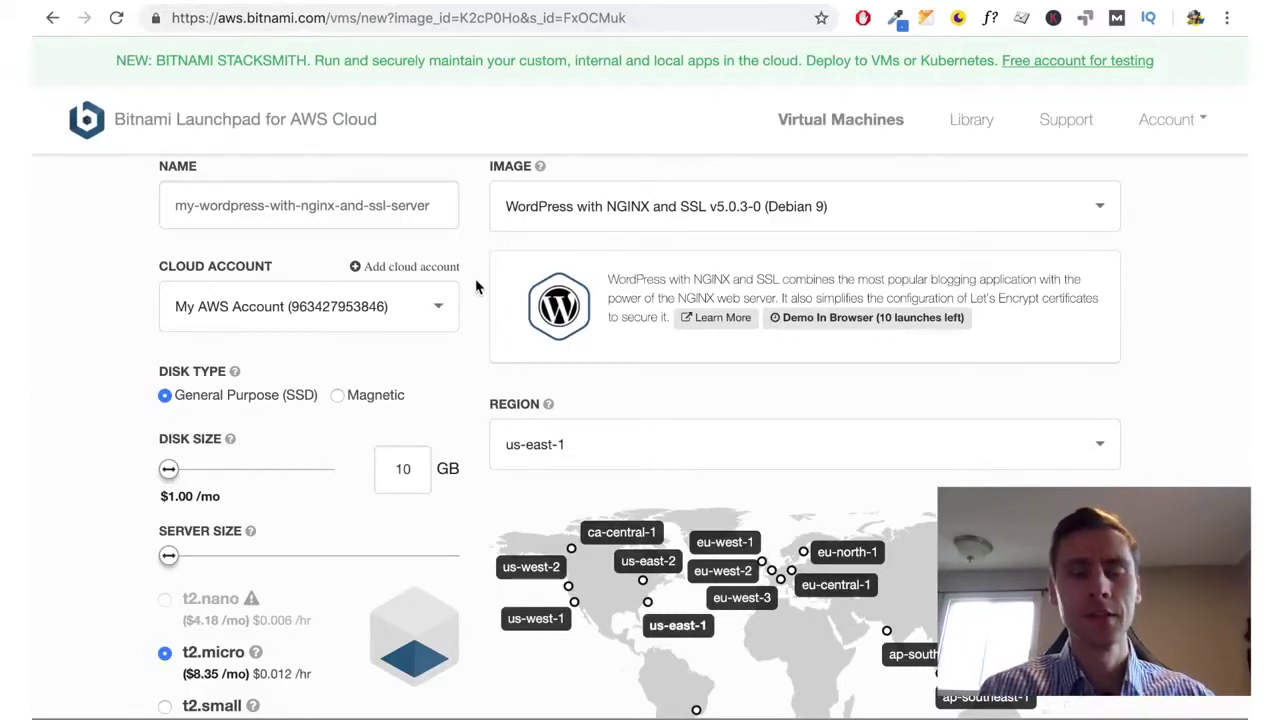
Select us-west-2 as the server's region
scroll(476, 286, "down", 2)
scroll(475, 278, "down", 3)
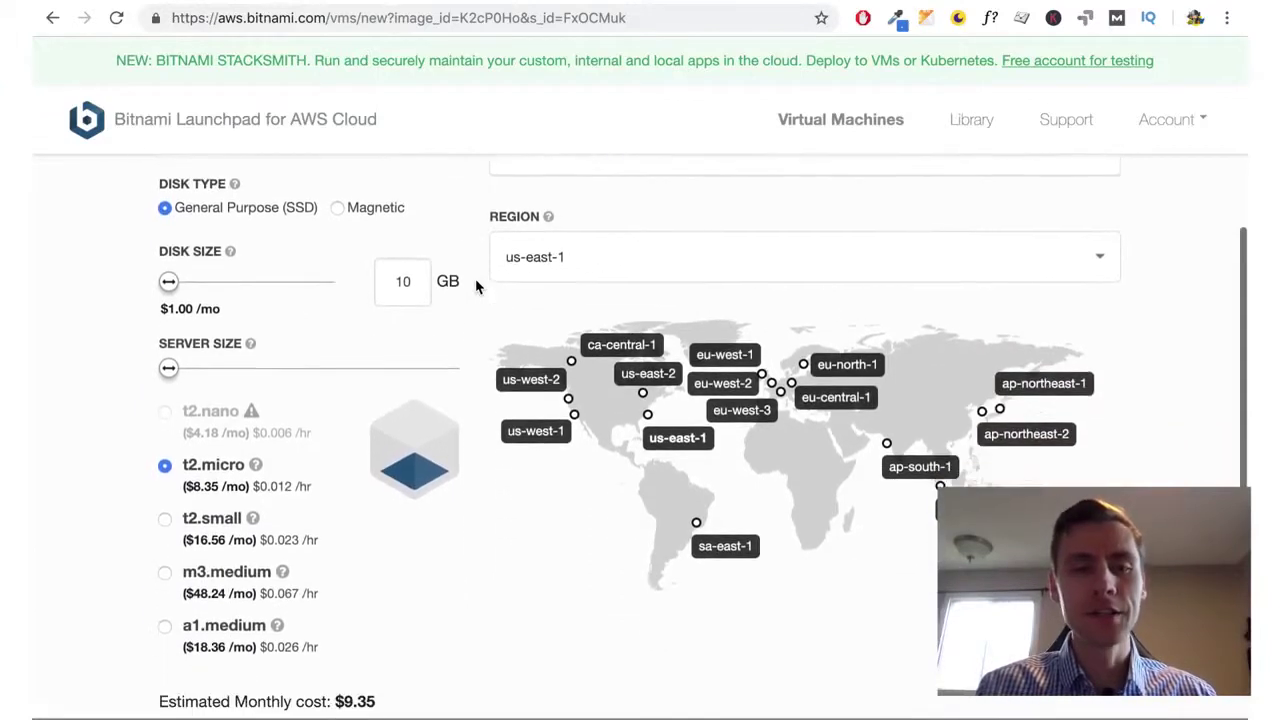
left_click(590, 260)
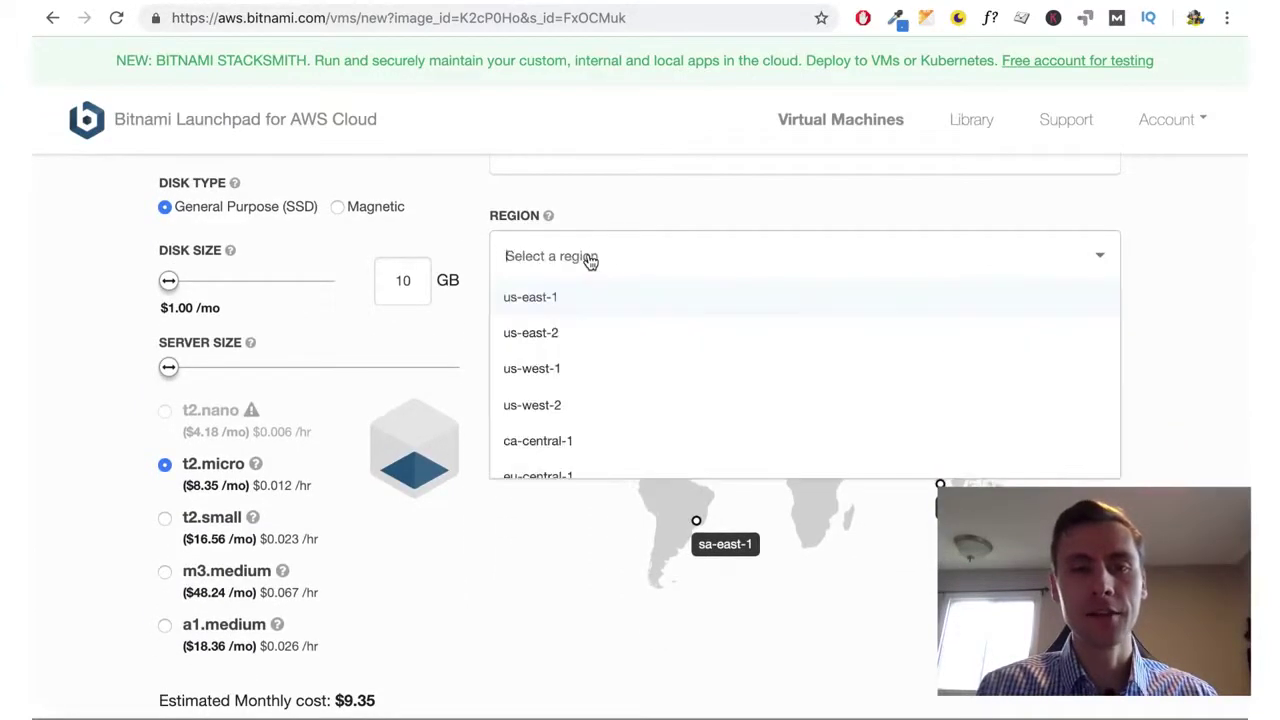
left_click(550, 405)
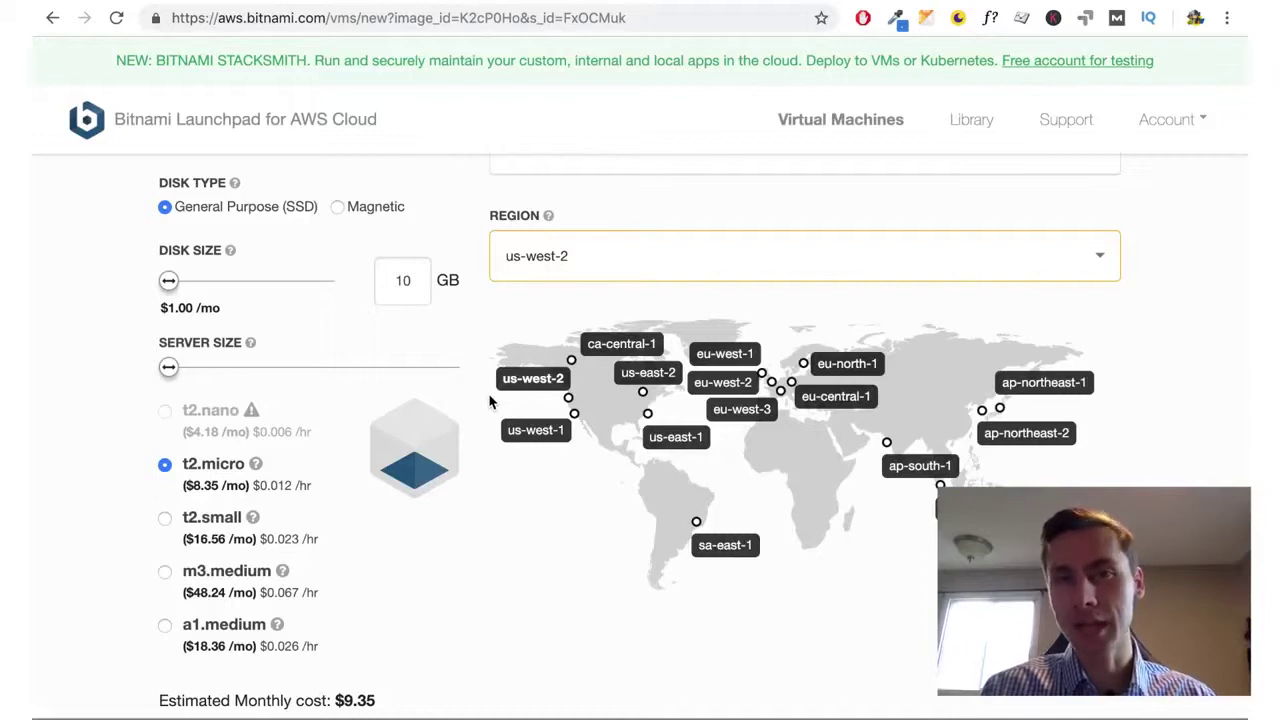
scroll(288, 515, "down", 1)
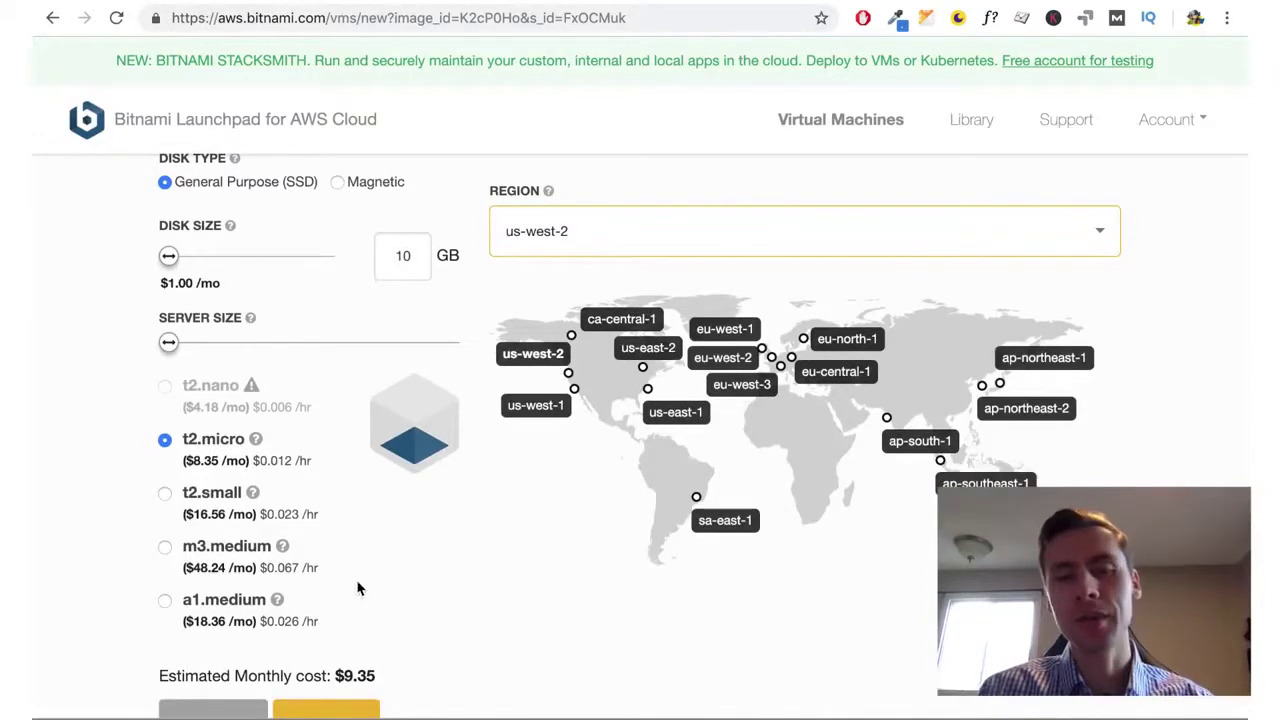
Briefly try ca-central-1, revert to us-west-2, and scroll down to the Create button
left_click(645, 250)
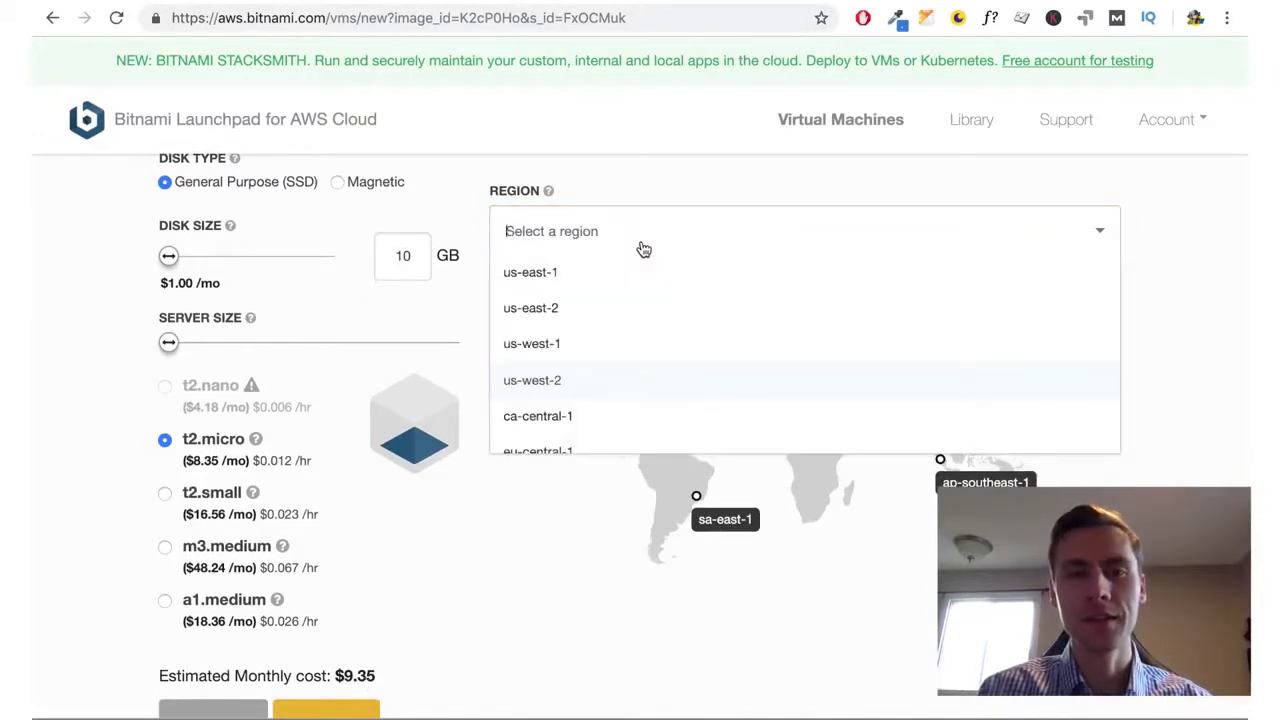
scroll(560, 400, "down", 1)
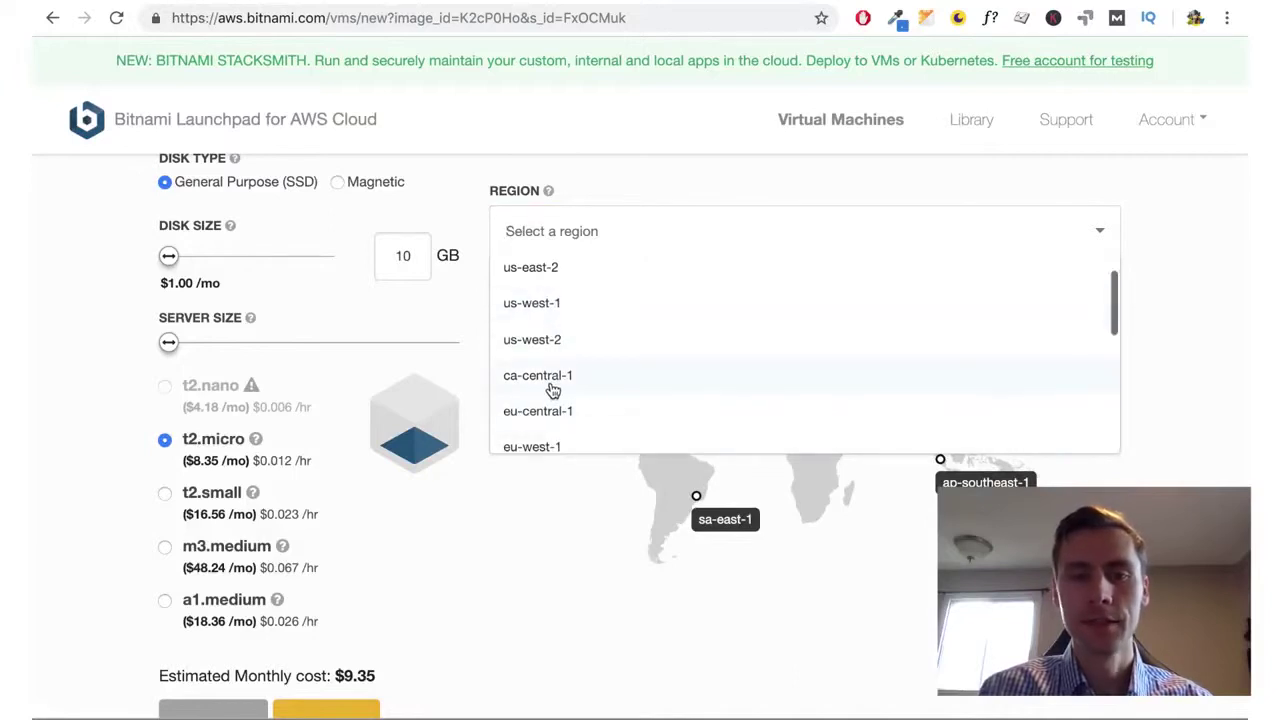
left_click(552, 390)
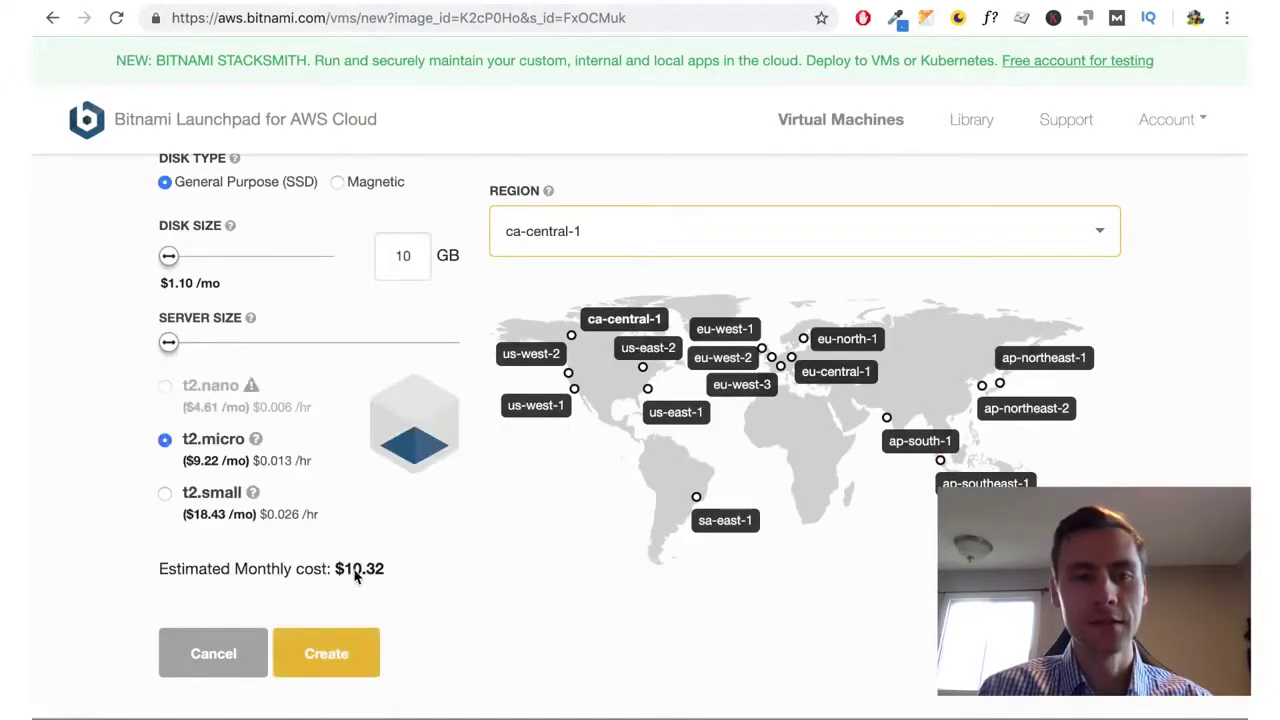
left_click(606, 252)
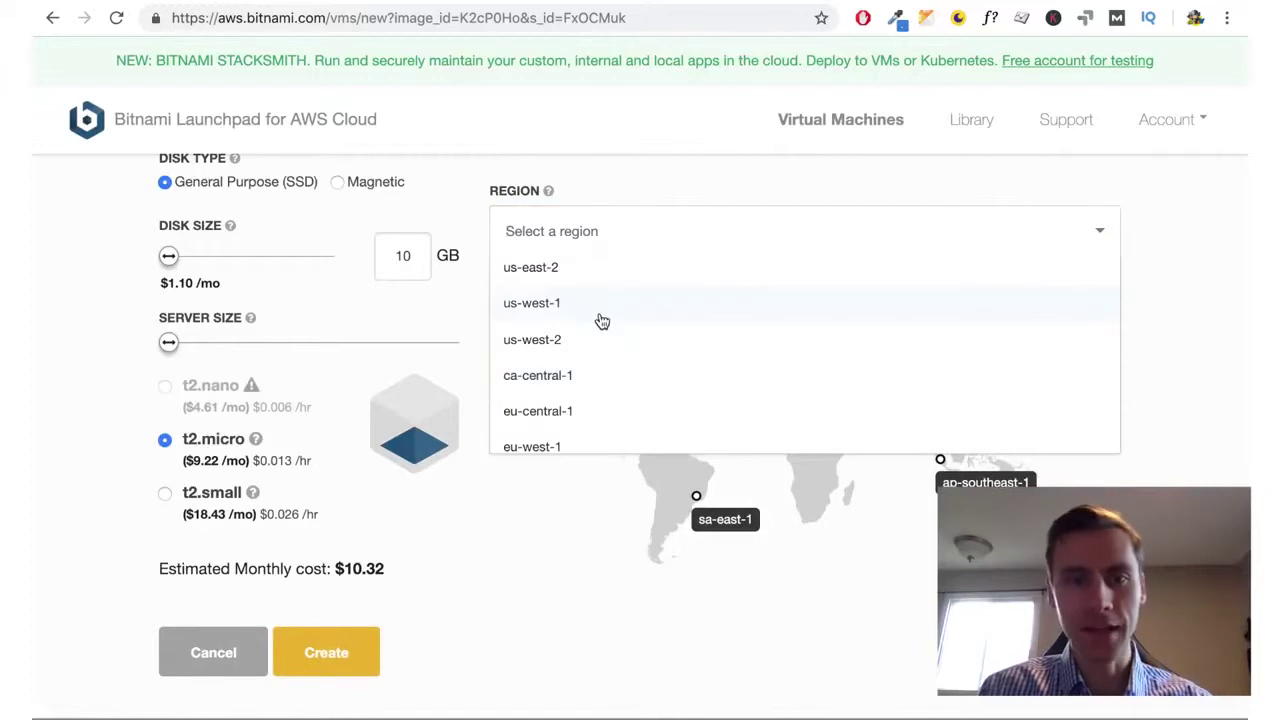
left_click(569, 350)
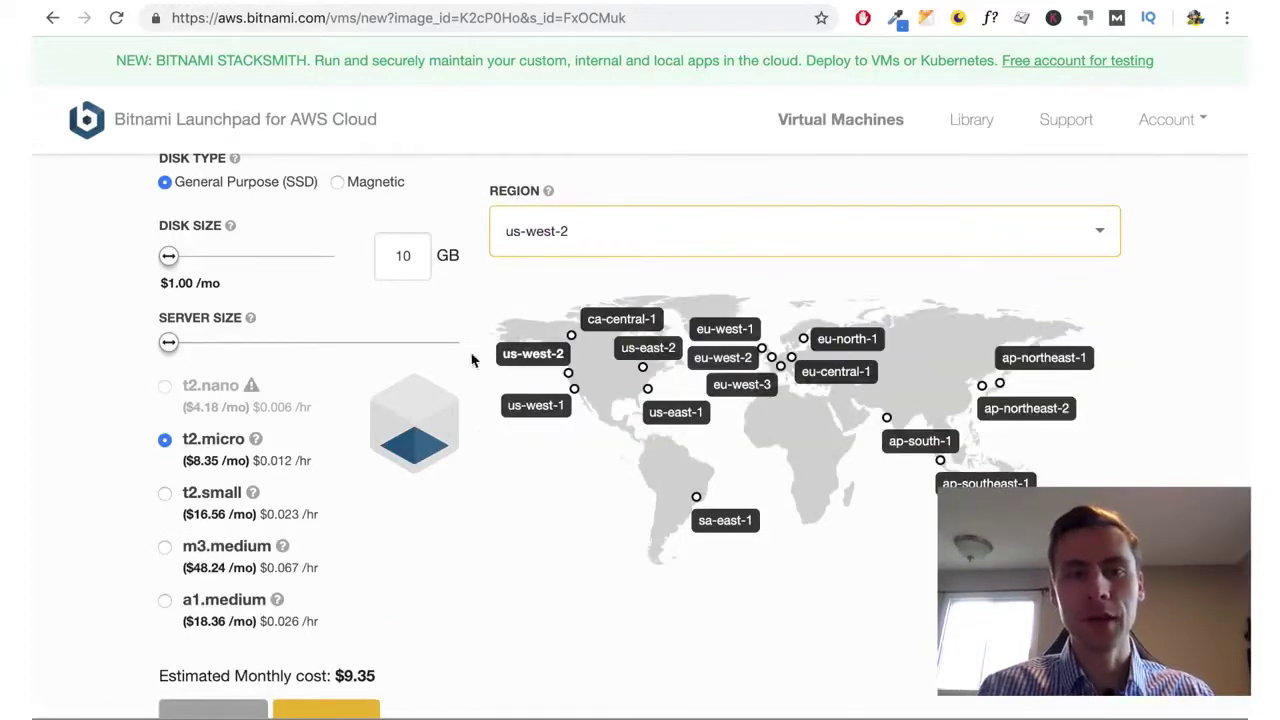
scroll(484, 378, "down", 1)
scroll(486, 386, "up", 3)
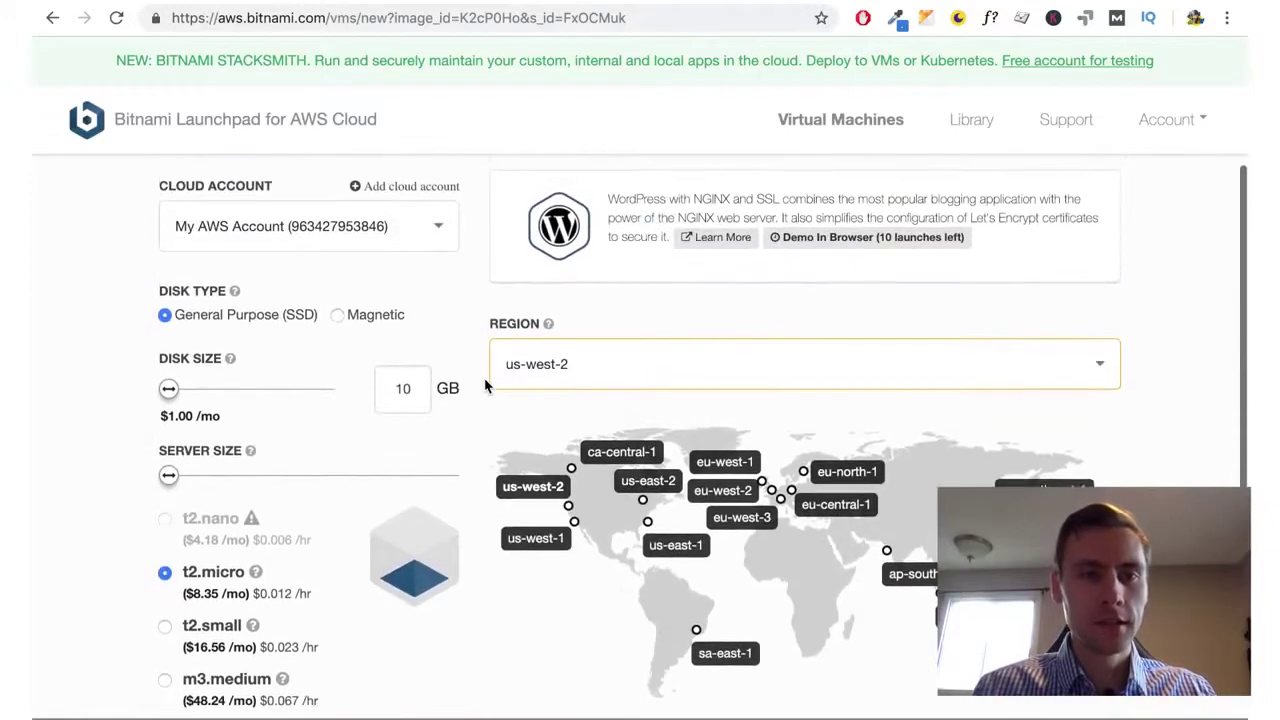
scroll(486, 386, "up", 2)
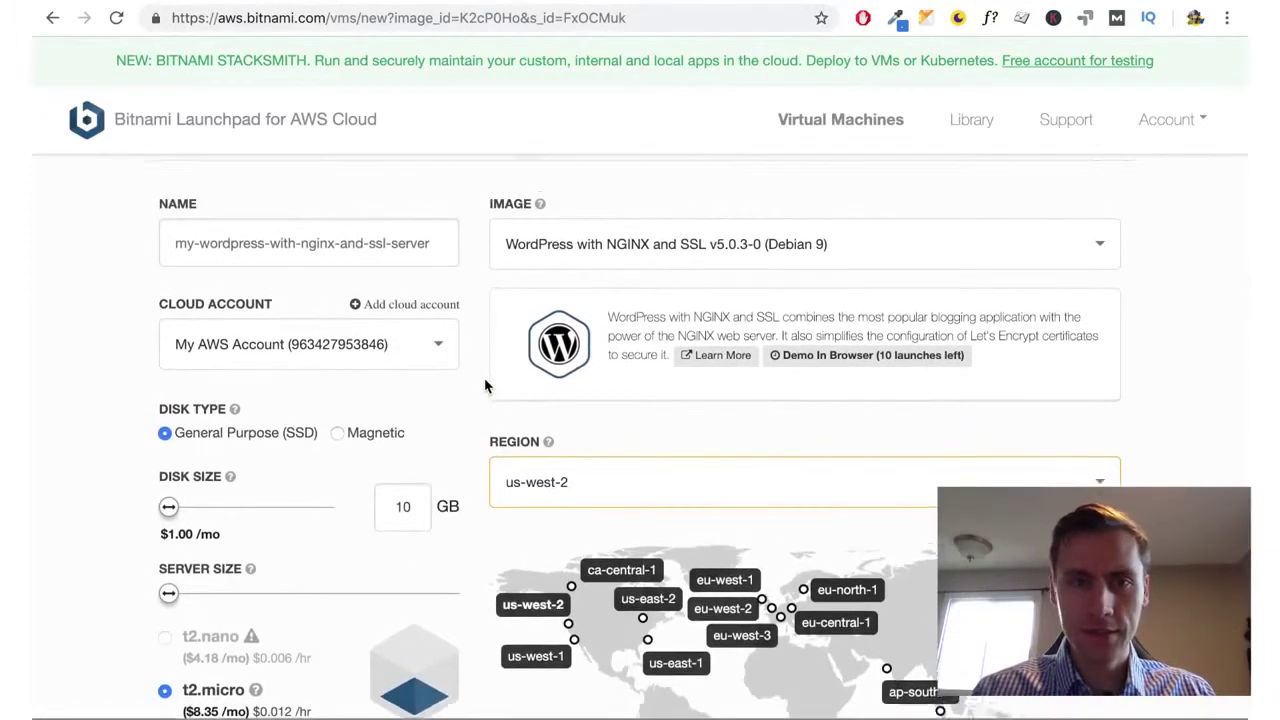
scroll(485, 386, "down", 4)
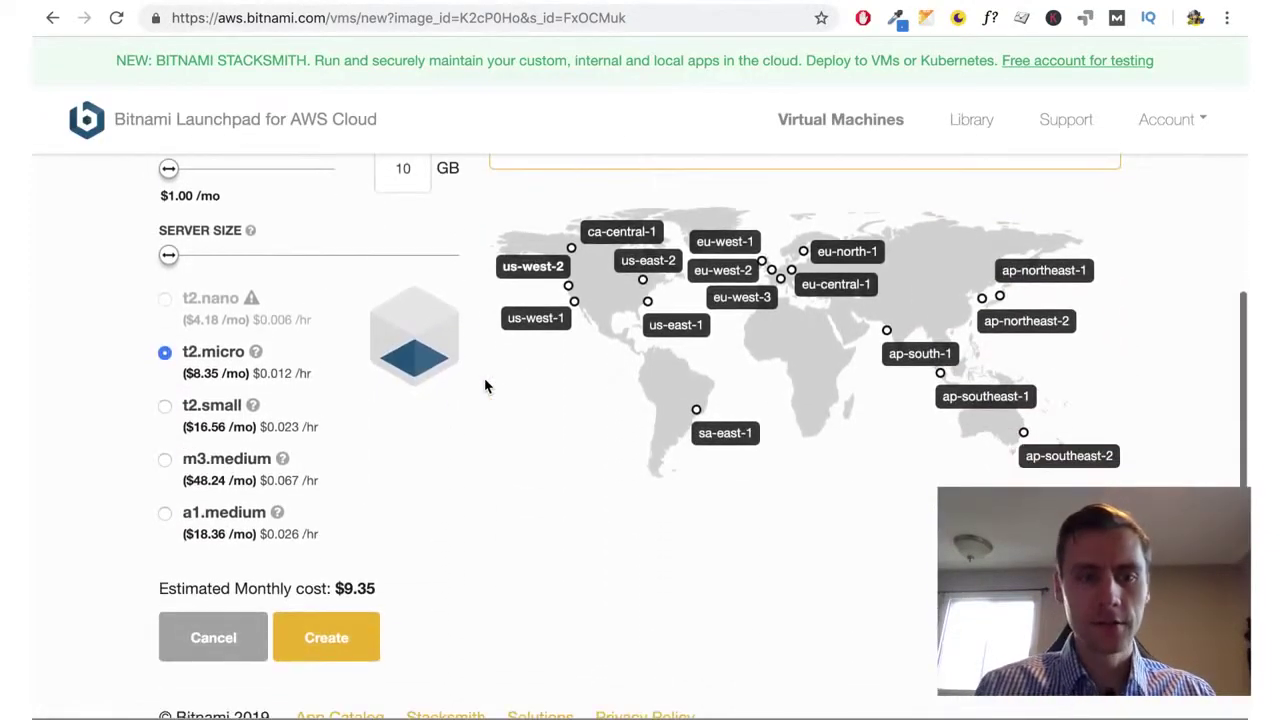
scroll(460, 487, "down", 1)
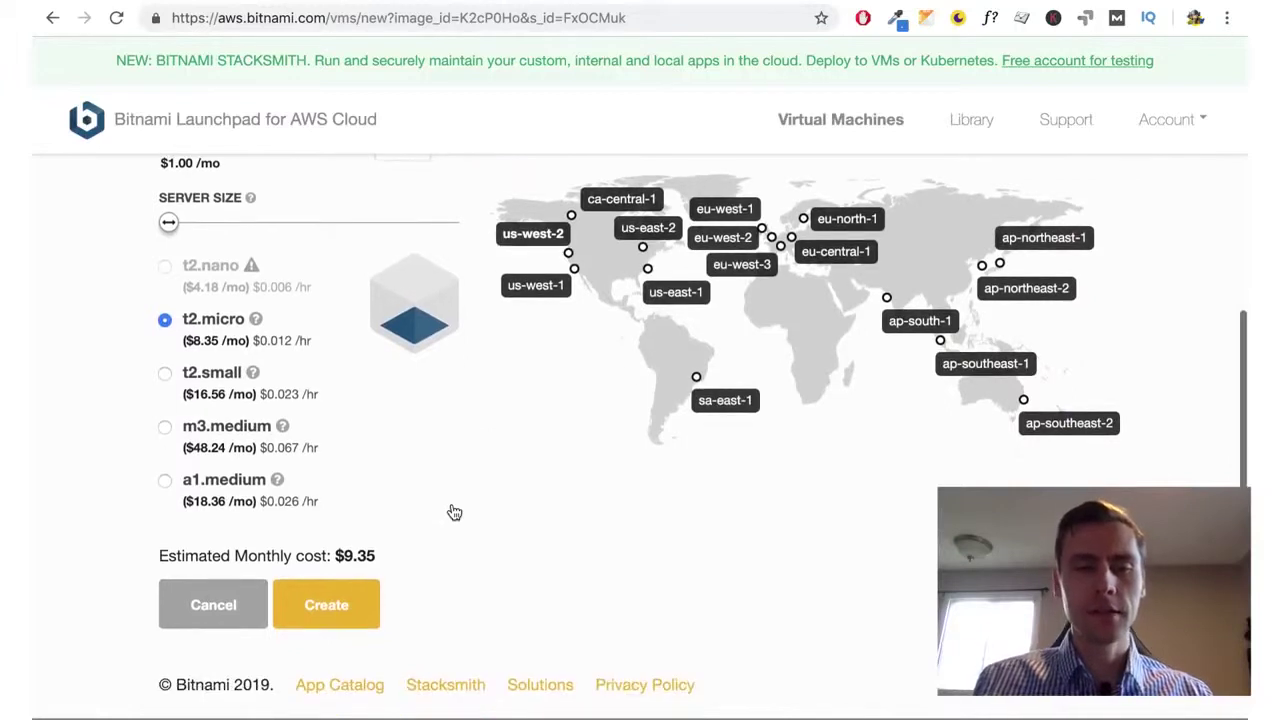
Create the WordPress server and wait until it reports public IP 54.244.207.236
left_click(340, 600)
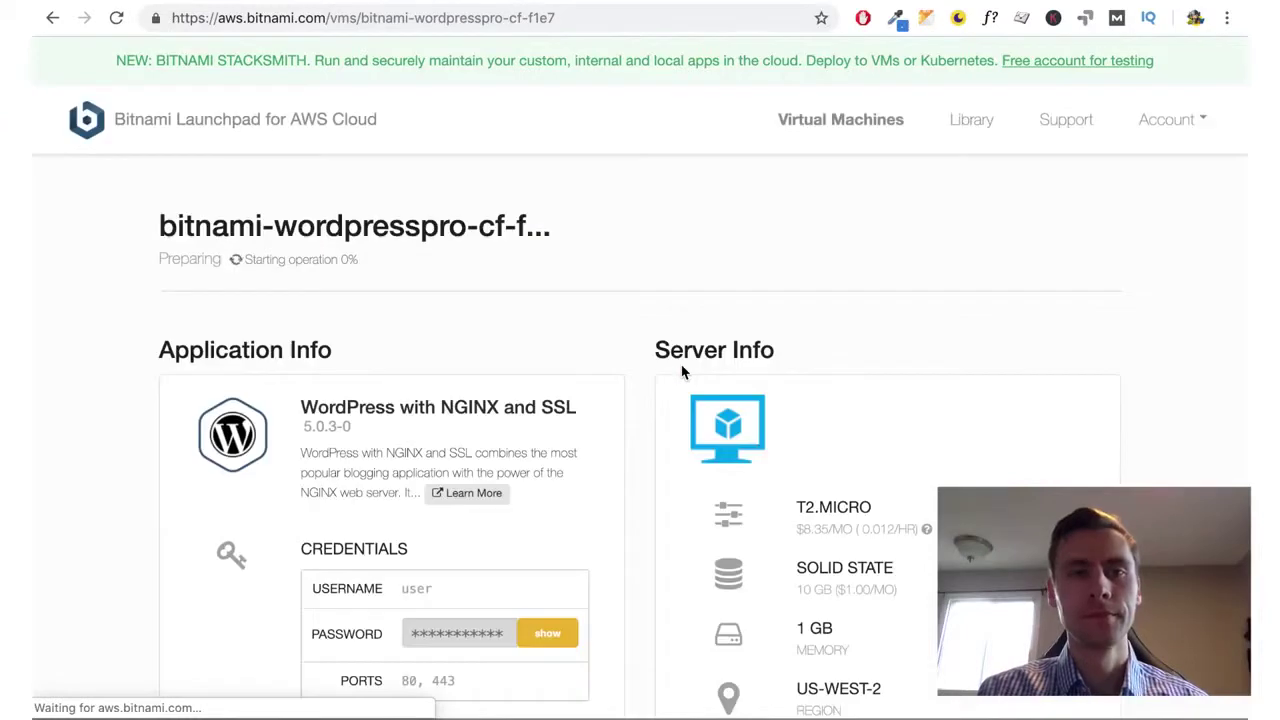
scroll(646, 436, "down", 2)
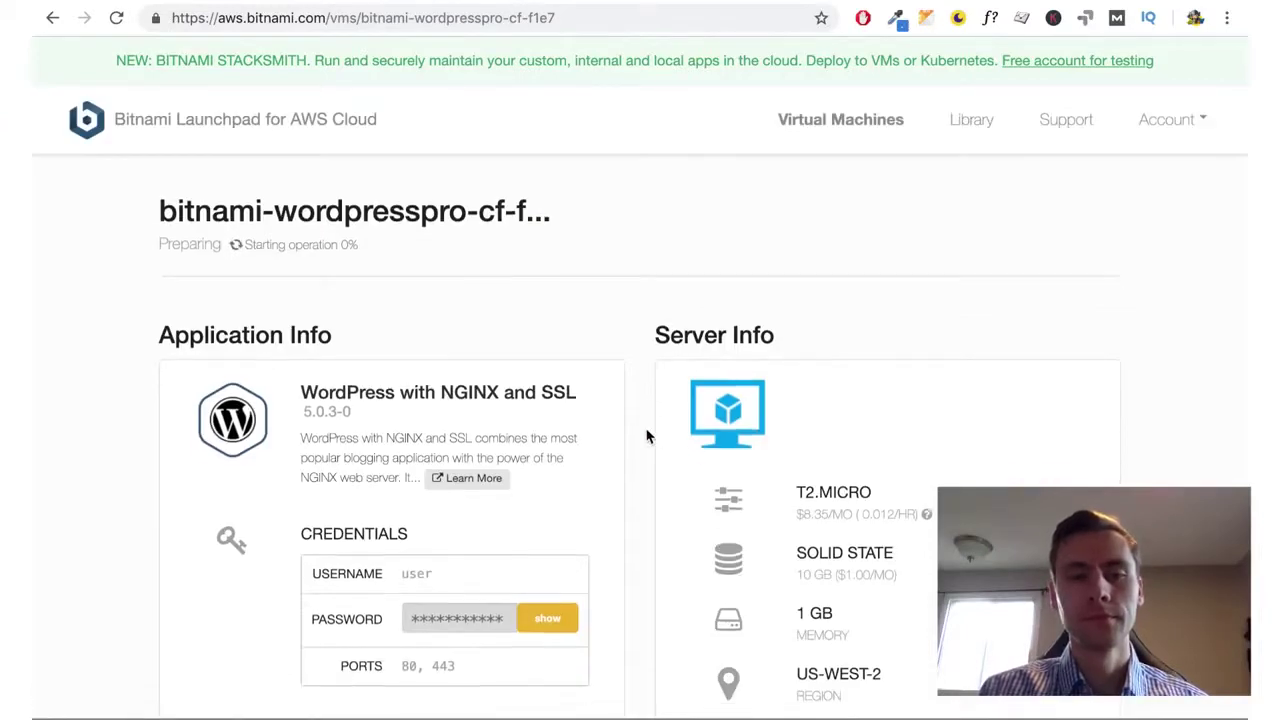
scroll(393, 391, "up", 1)
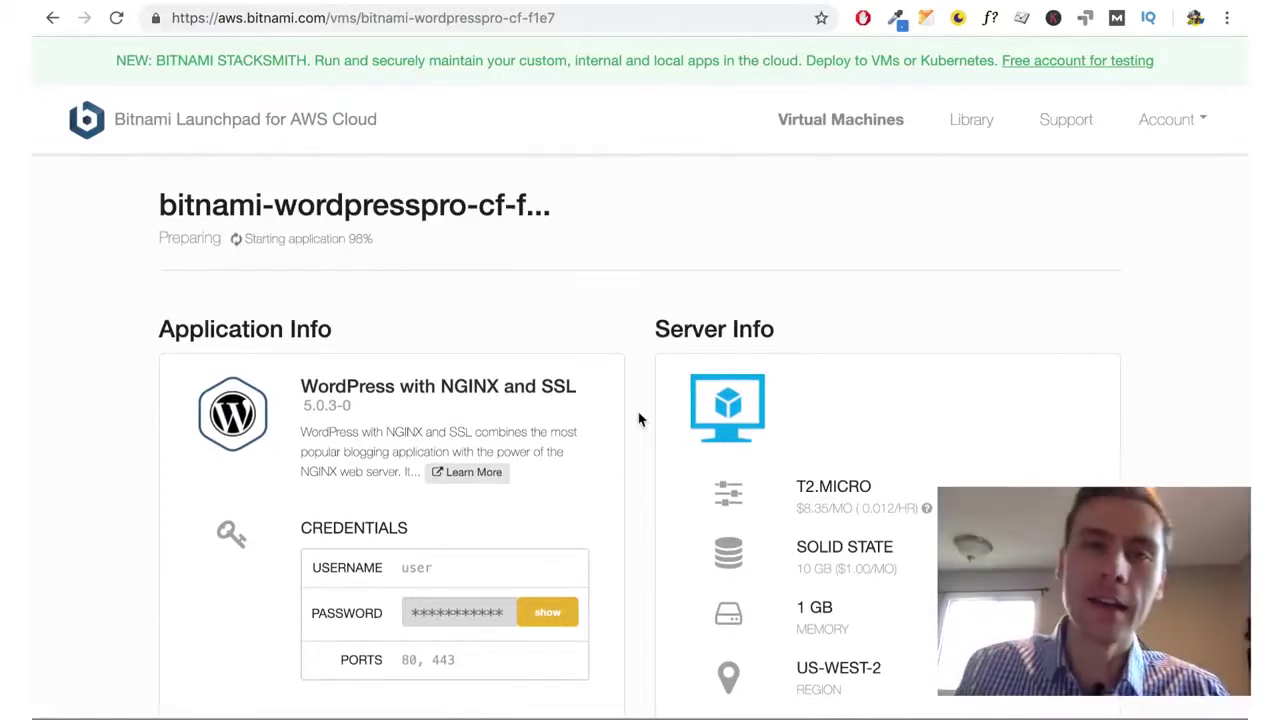
scroll(640, 420, "down", 1)
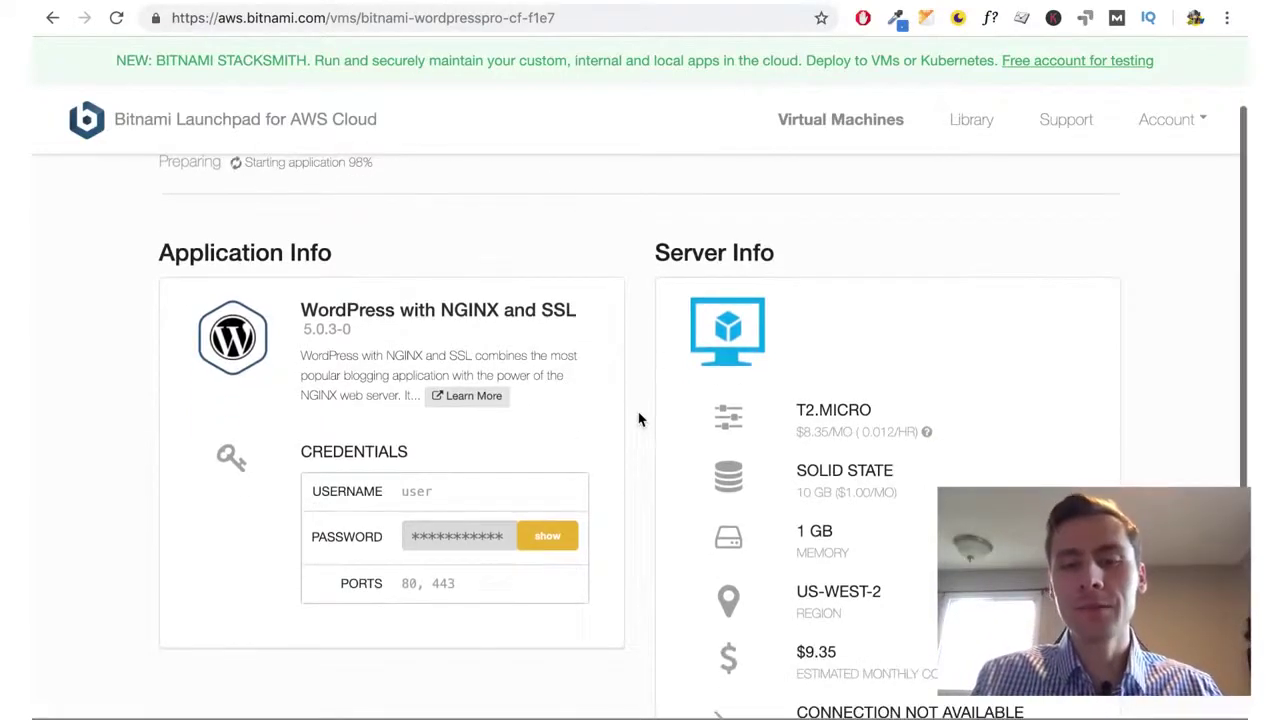
scroll(640, 420, "down", 2)
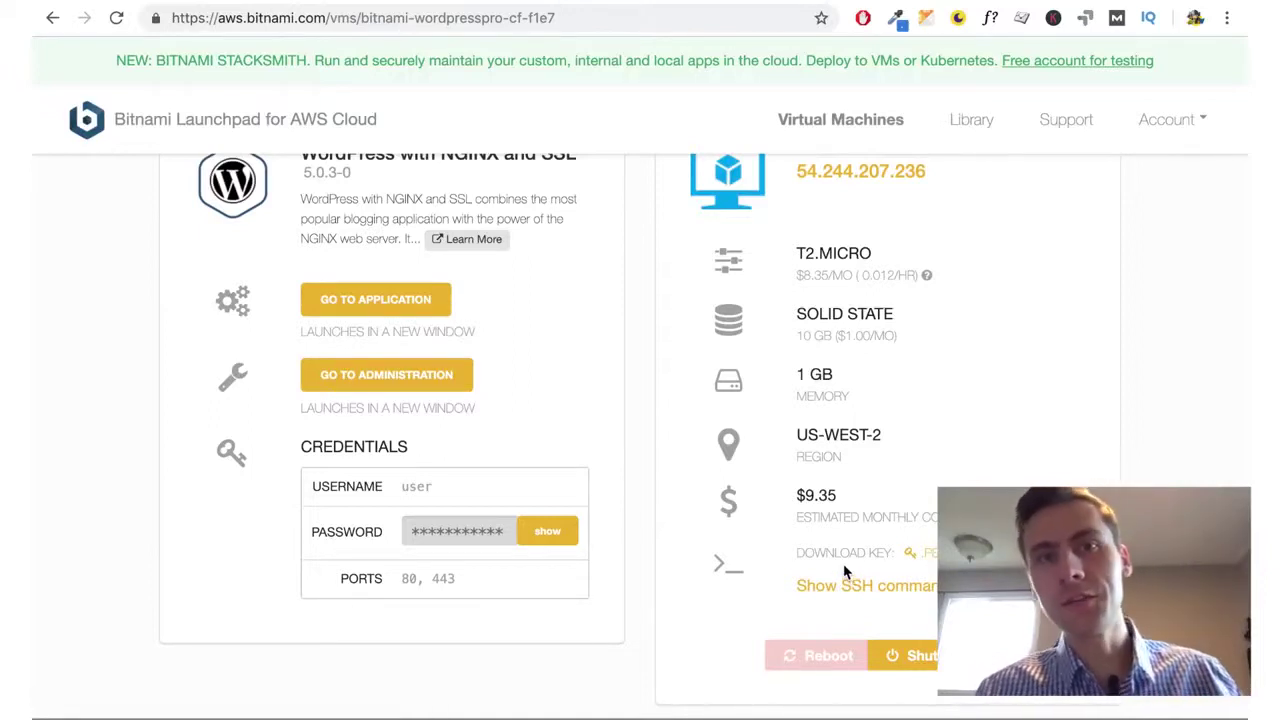
scroll(844, 571, "up", 1)
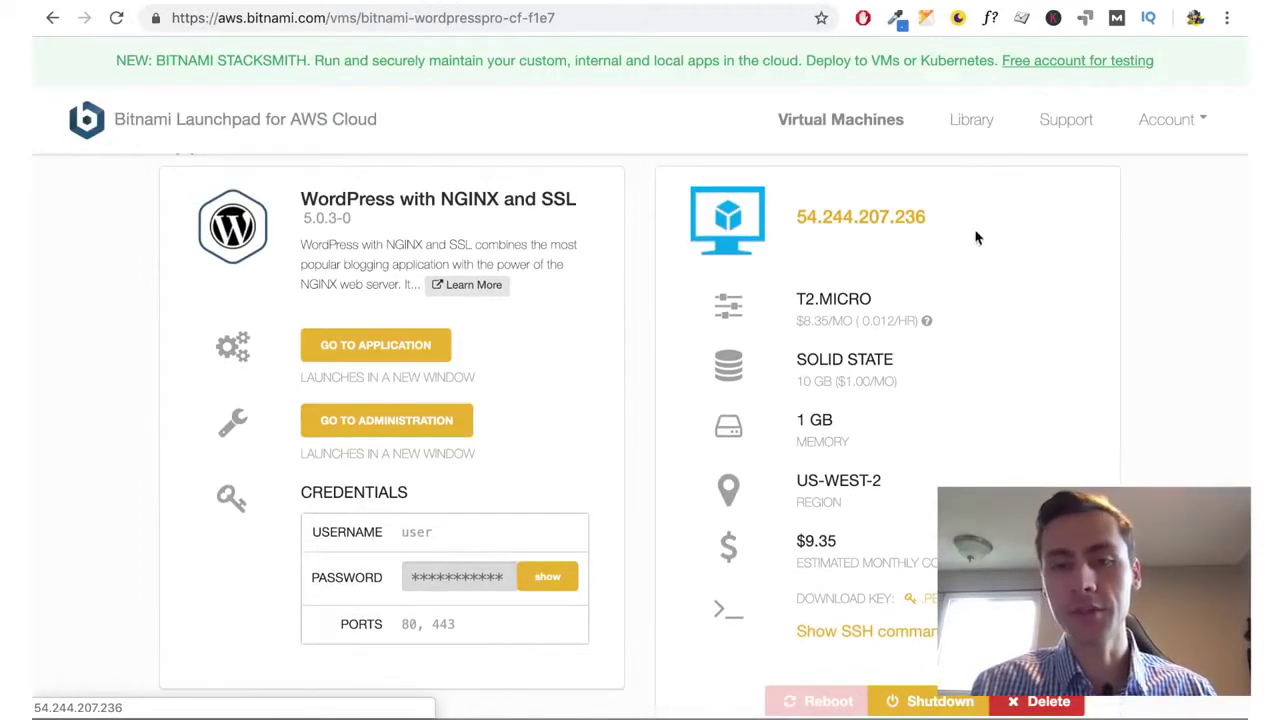
scroll(920, 286, "down", 1)
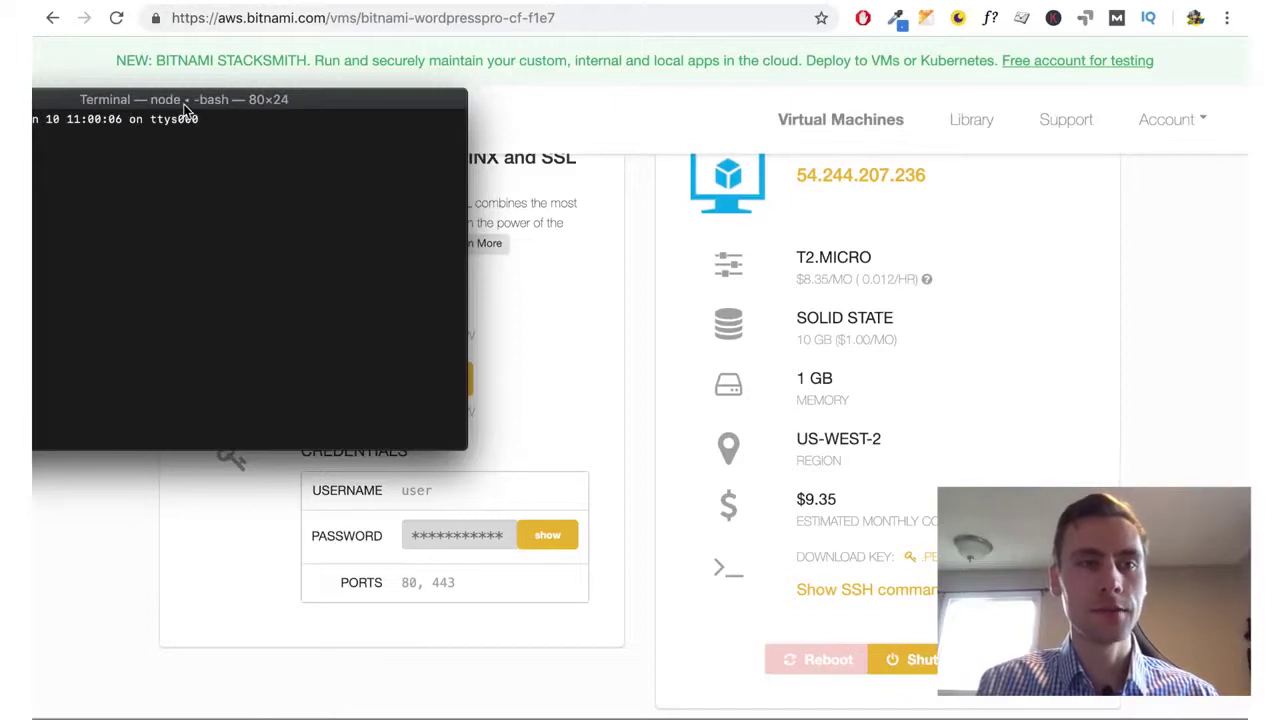
left_click_drag(149, 102, 499, 87)
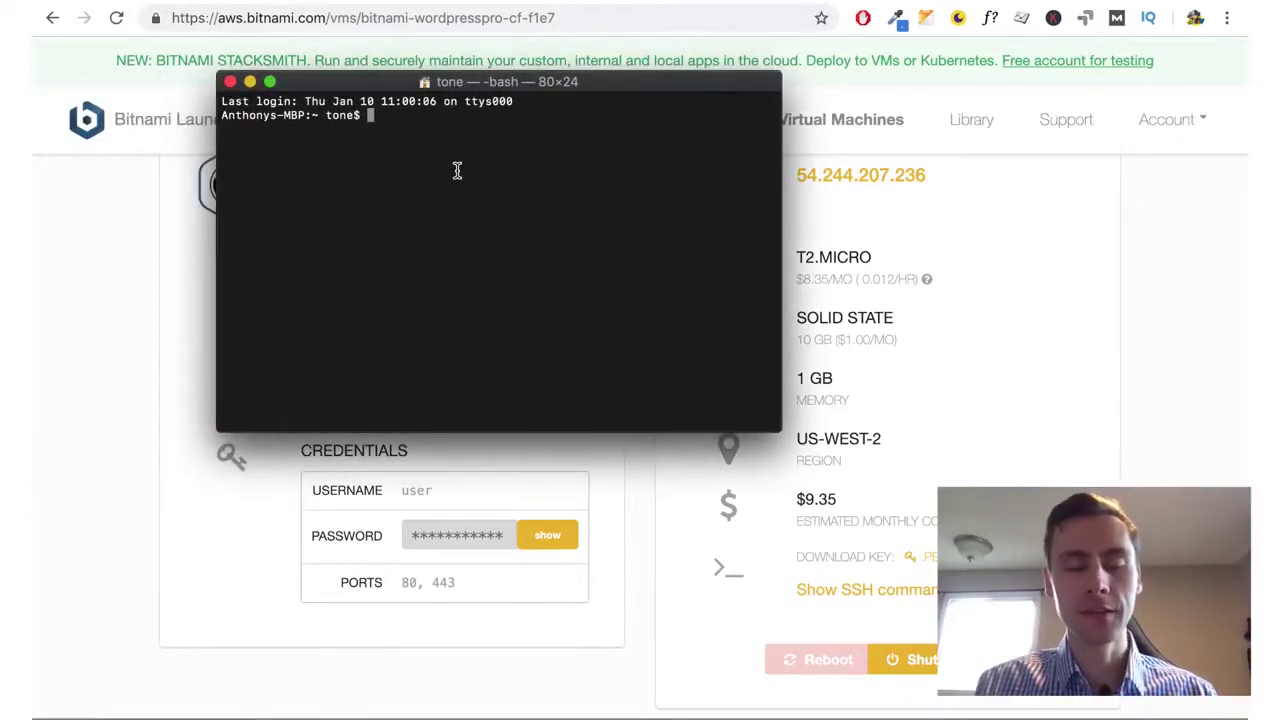
type("ssh -")
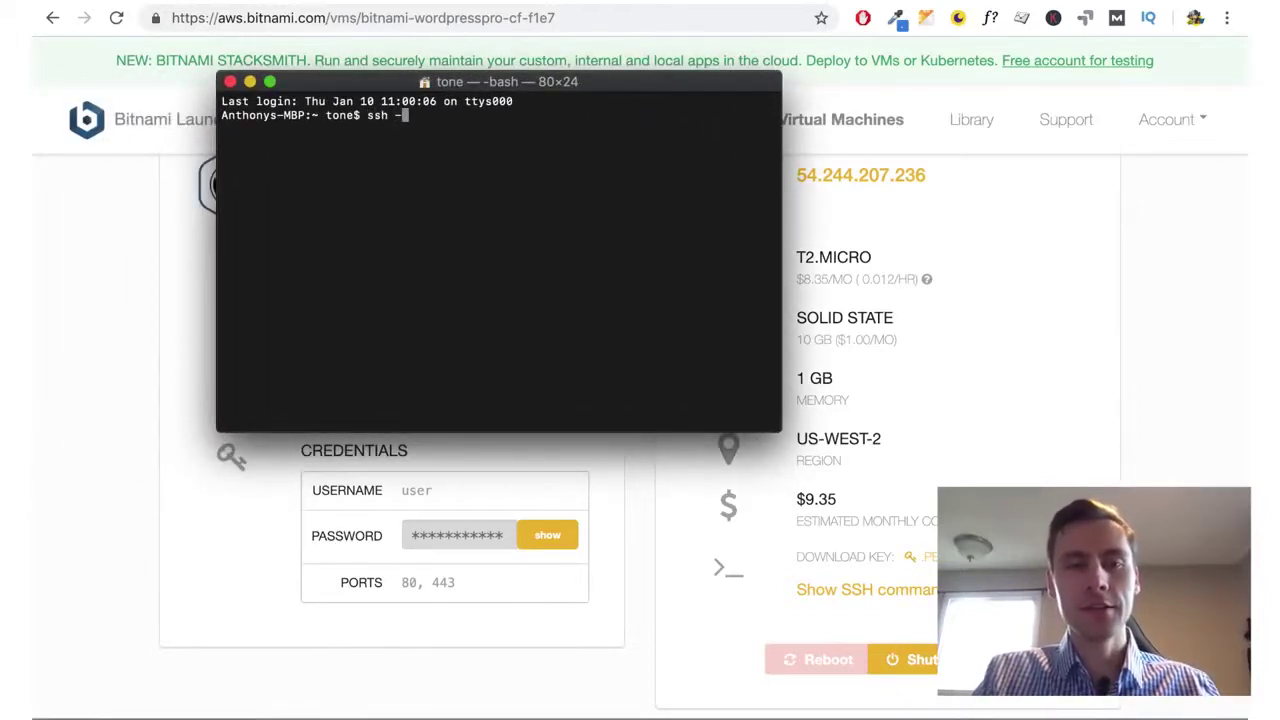
type("i youfile.pem")
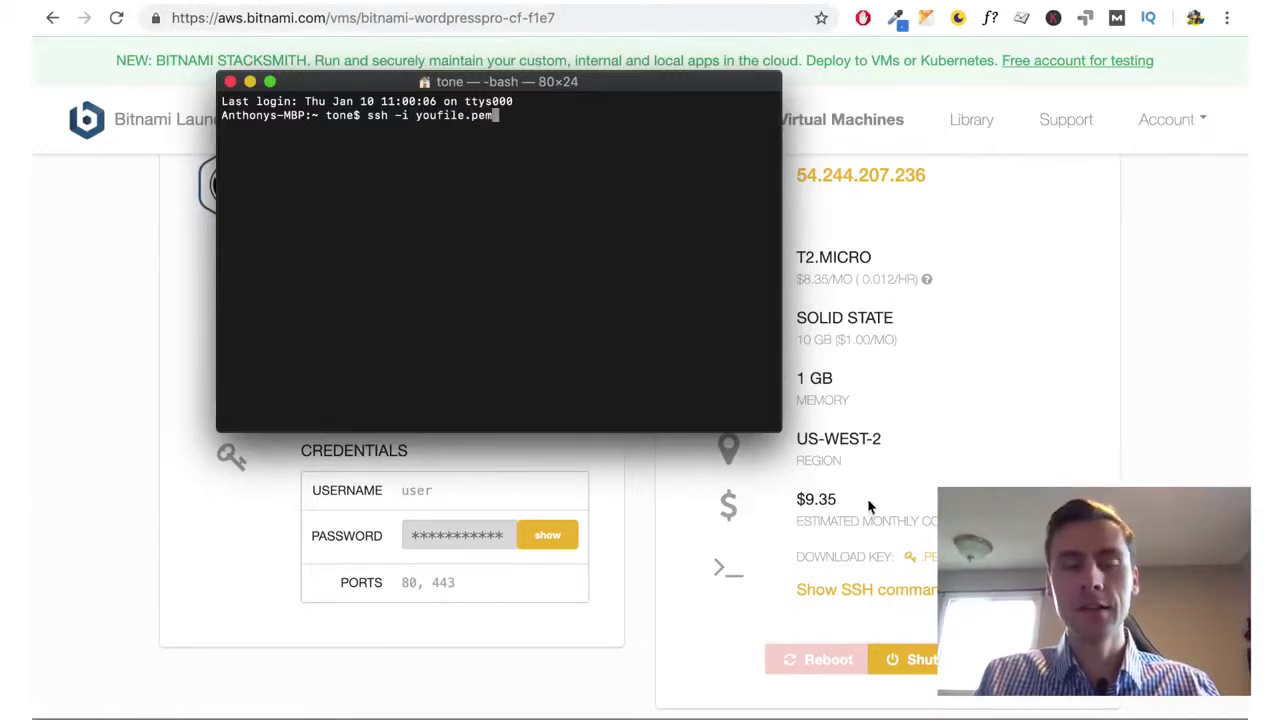
type(" bi")
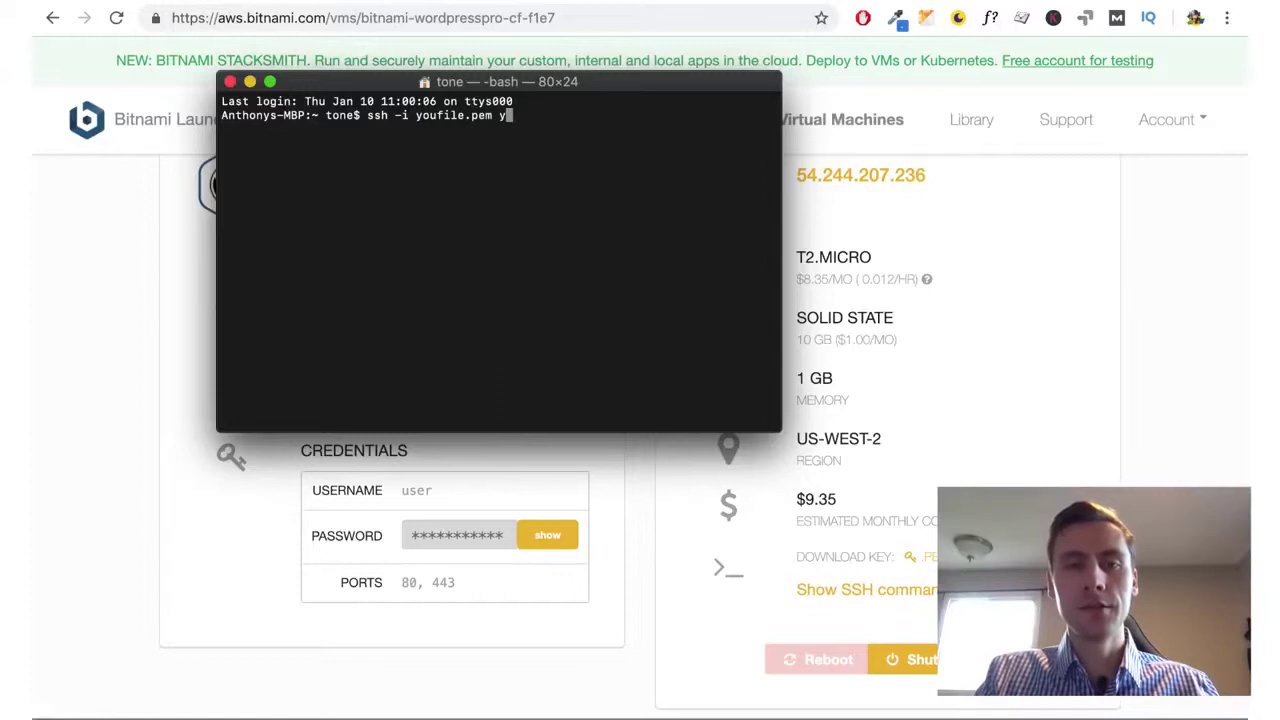
type("tnami")
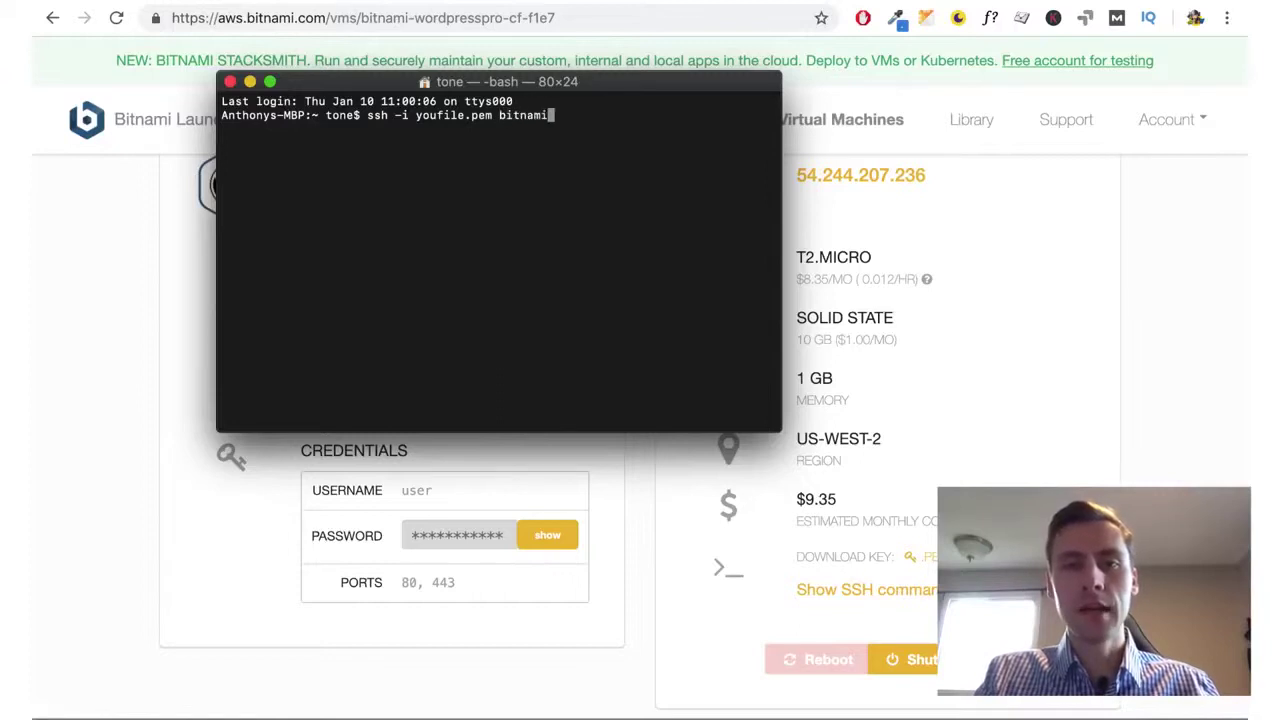
type("@54")
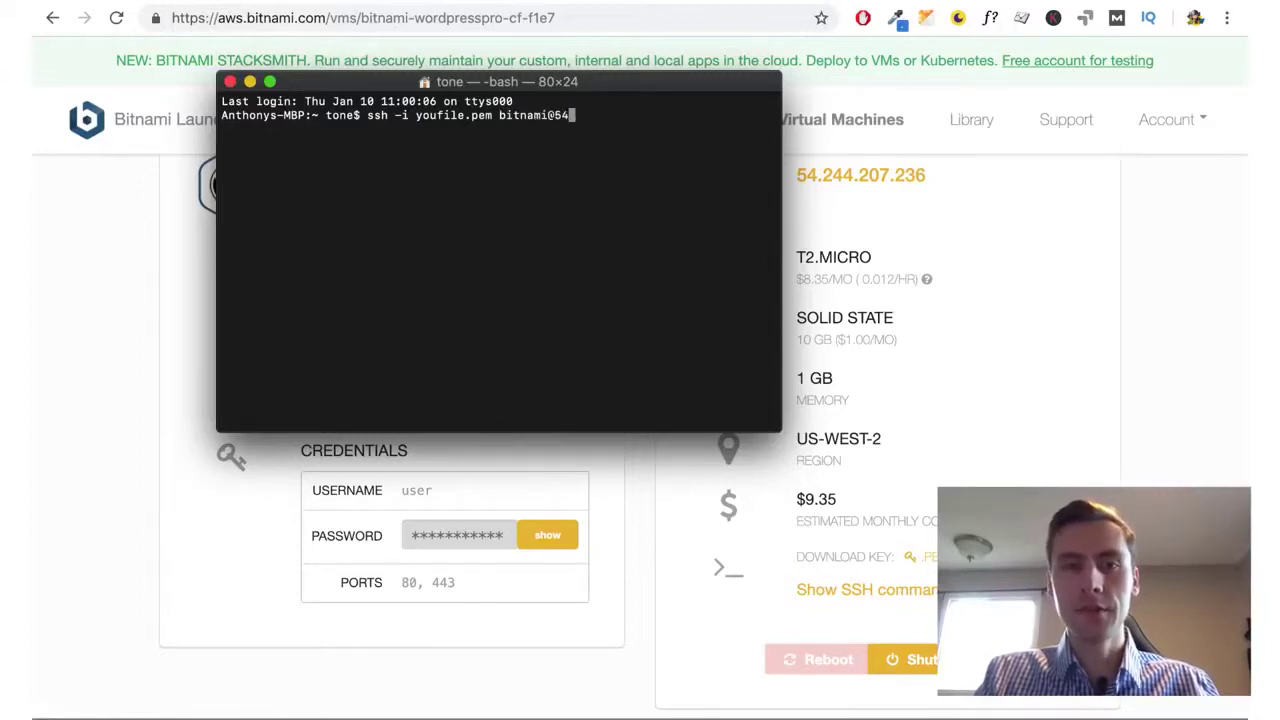
type(".xxx")
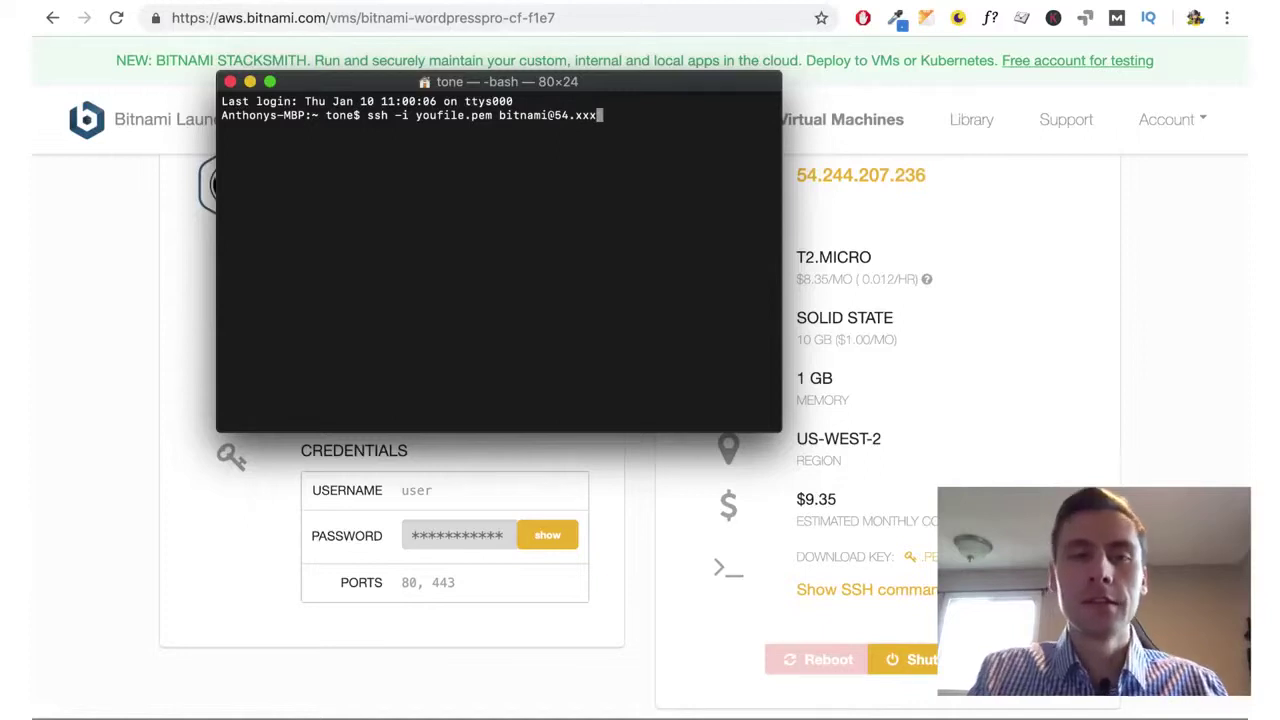
key("BackSpace")
key("BackSpace")
key("BackSpace")
key("BackSpace")
key("BackSpace")
key("BackSpace")
key("BackSpace")
key("BackSpace")
key("BackSpace")
key("BackSpace")
key("BackSpace")
key("BackSpace")
key("BackSpace")
key("BackSpace")
key("BackSpace")
key("BackSpace")
key("BackSpace")
key("BackSpace")
key("BackSpace")
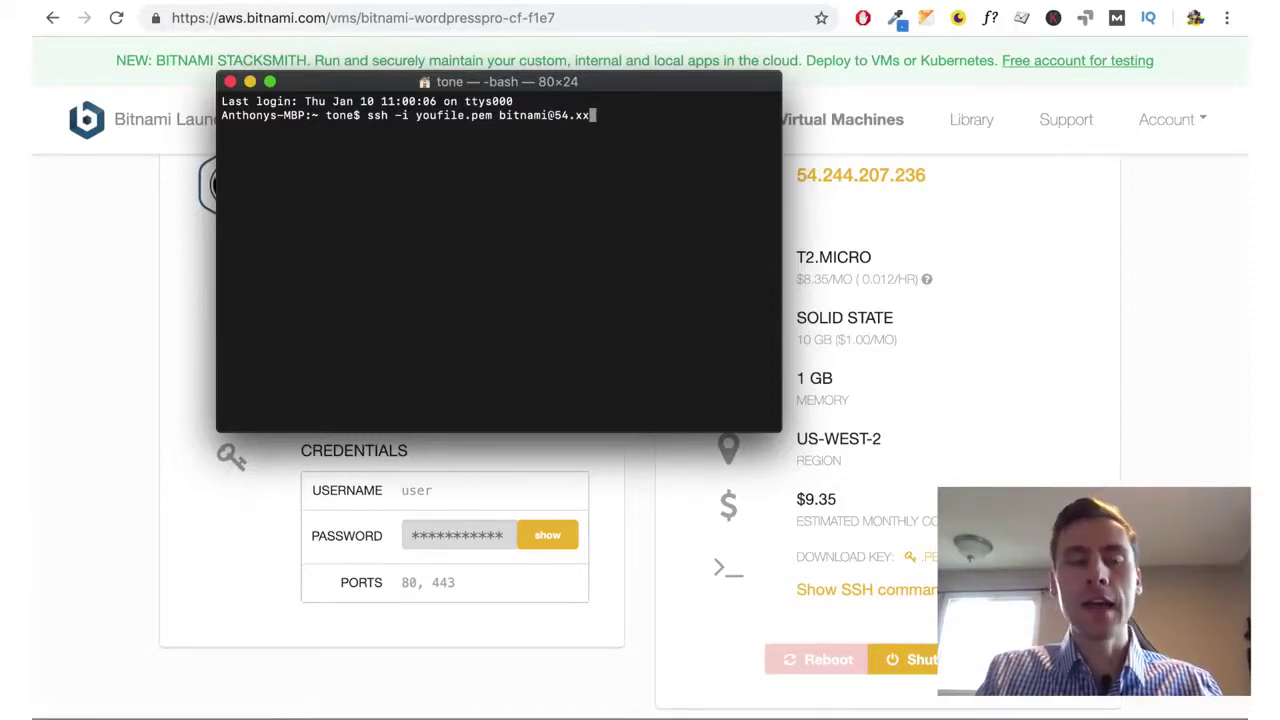
key("BackSpace")
key("BackSpace")
key("BackSpace")
key("BackSpace")
key("BackSpace")
key("BackSpace")
key("BackSpace")
key("BackSpace")
key("BackSpace")
key("BackSpace")
key("BackSpace")
key("BackSpace")
key("BackSpace")
key("BackSpace")
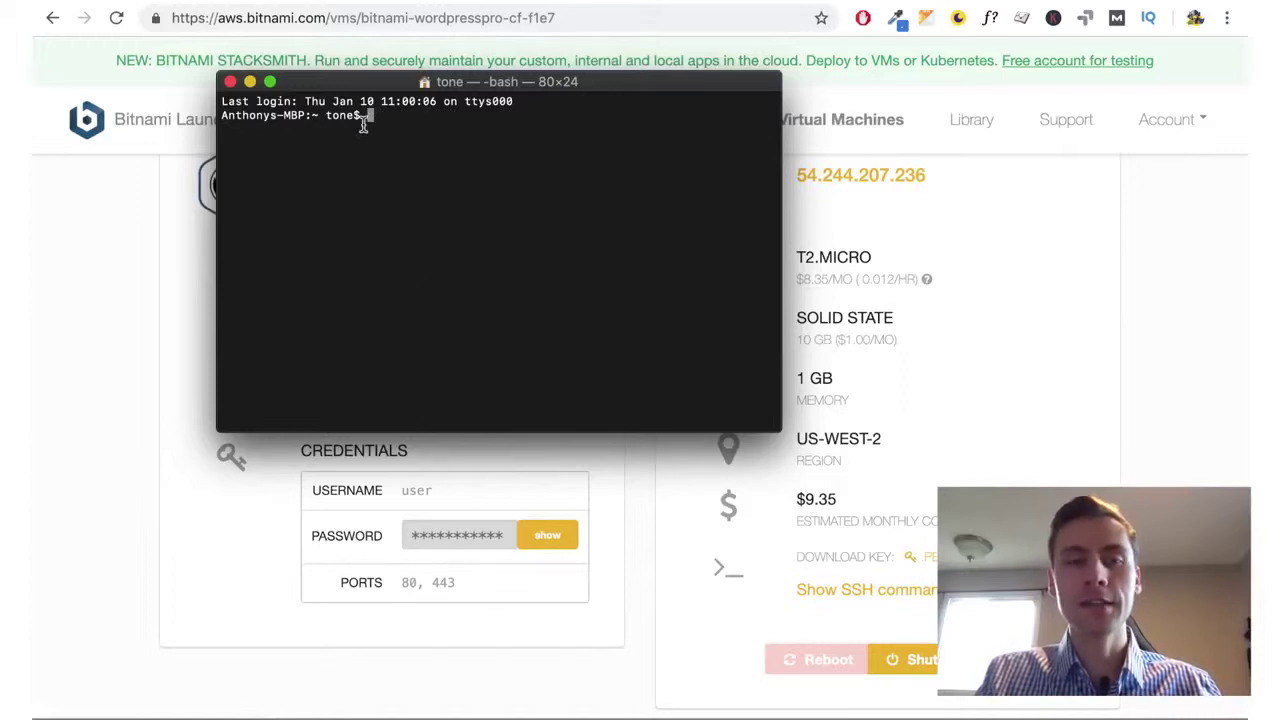
Clear the shell selection and an erased cd entry, then close the Terminal window
triple_click(334, 114)
double_click(396, 117)
left_click(415, 115)
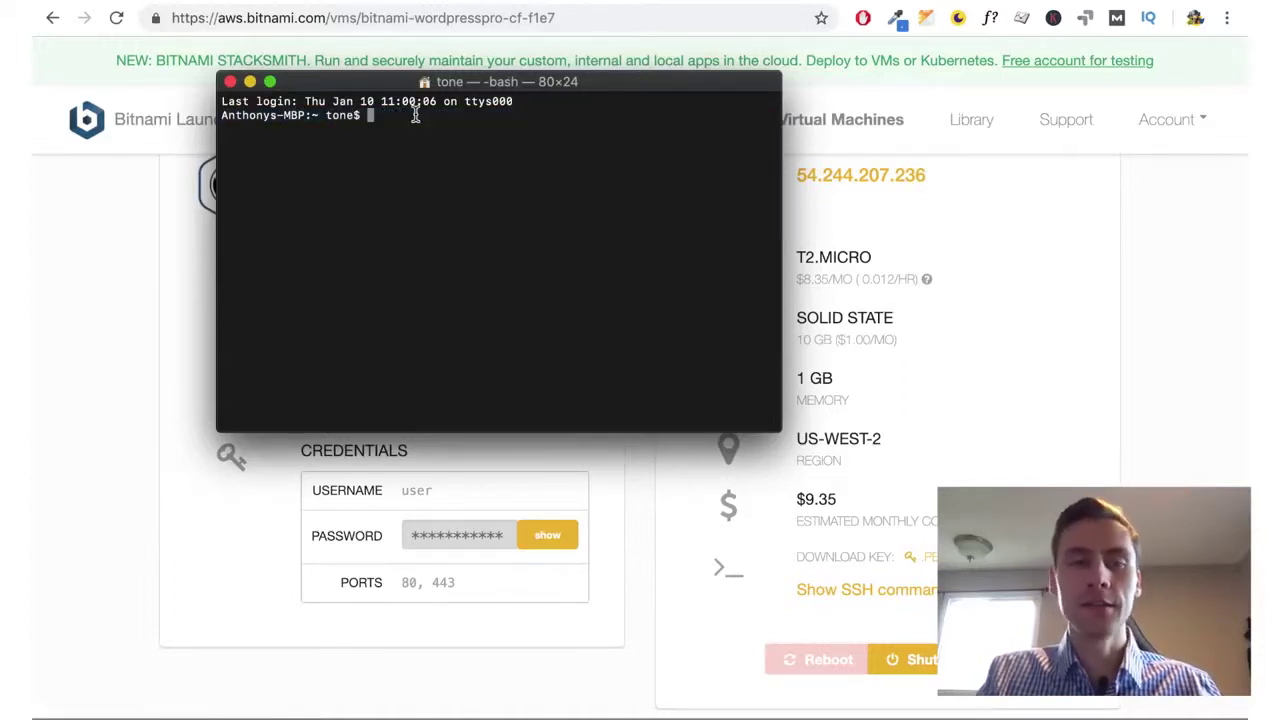
type("cd")
key("BackSpace")
key("BackSpace")
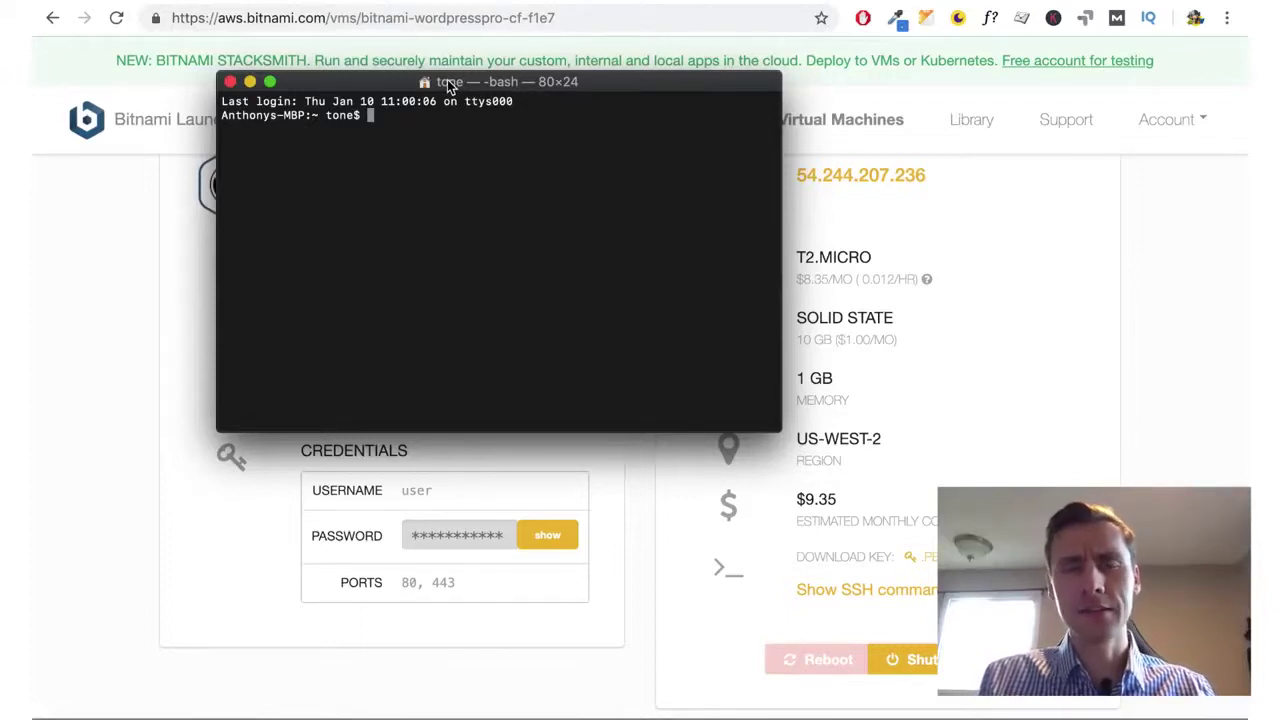
left_click(229, 83)
scroll(648, 509, "down", 2)
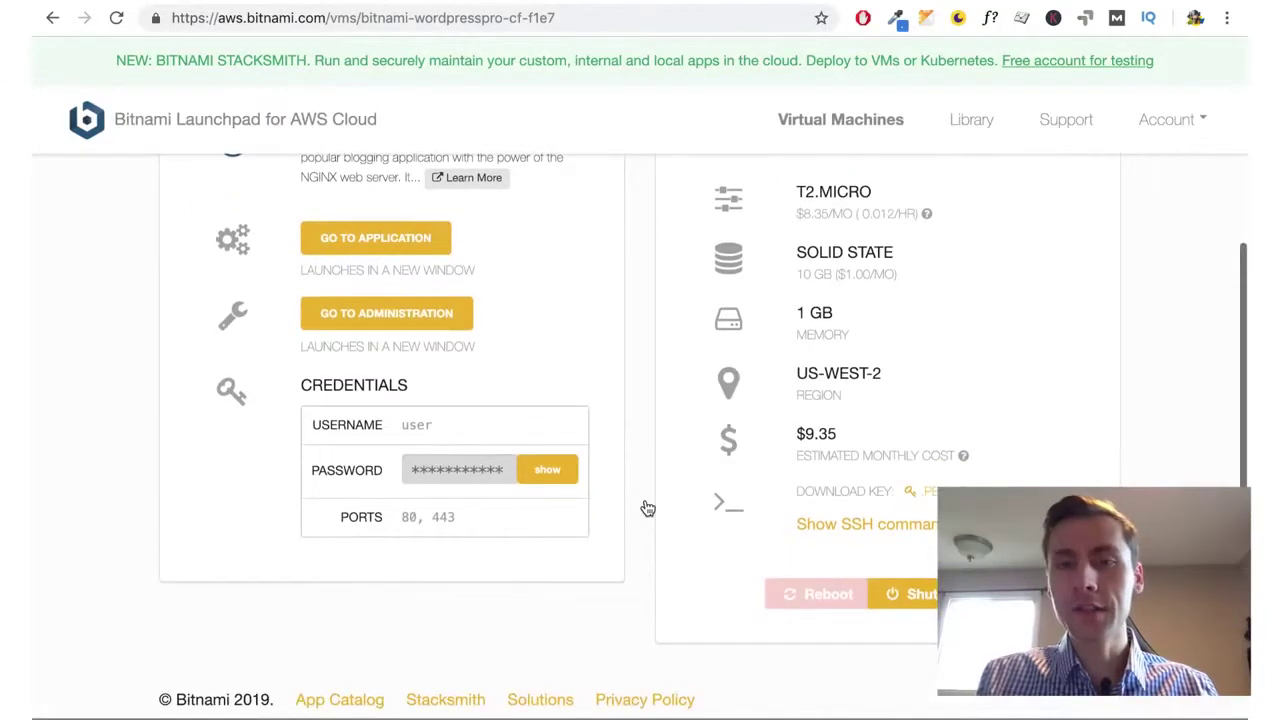
Launch the WordPress site at 54.244.207.236 from Application Info's GO TO APPLICATION
scroll(660, 470, "up", 4)
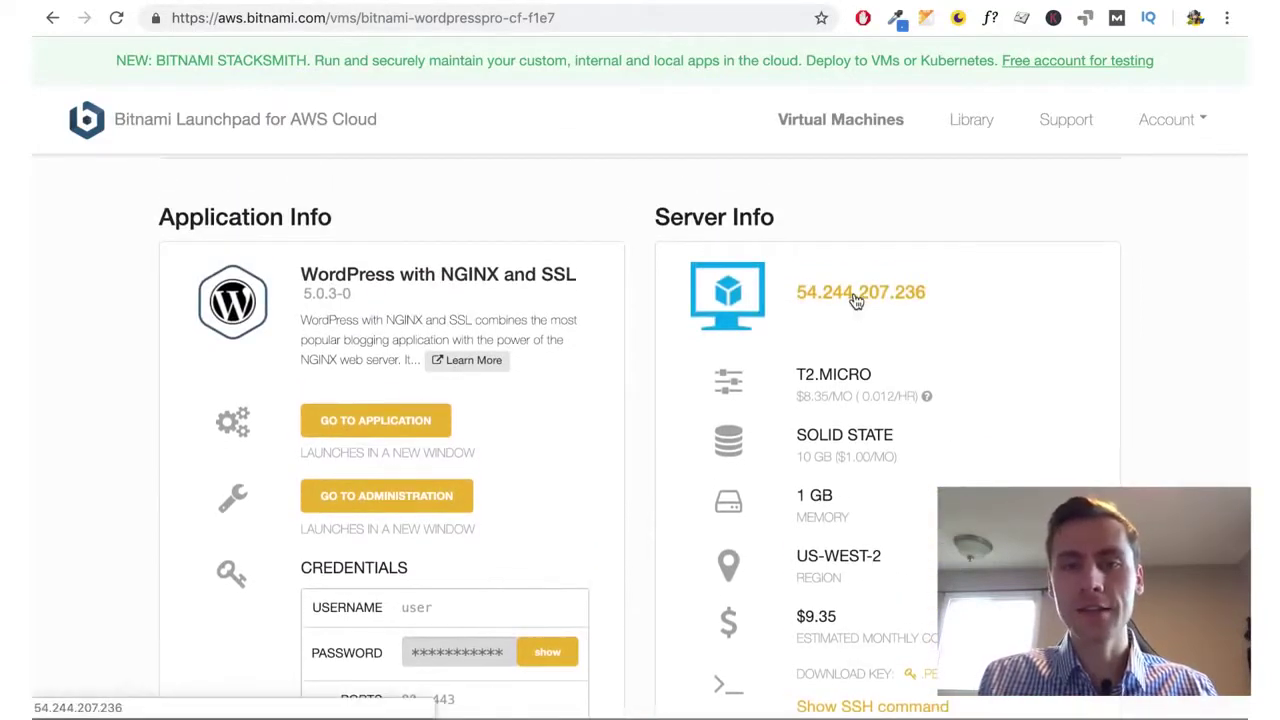
left_click(393, 424)
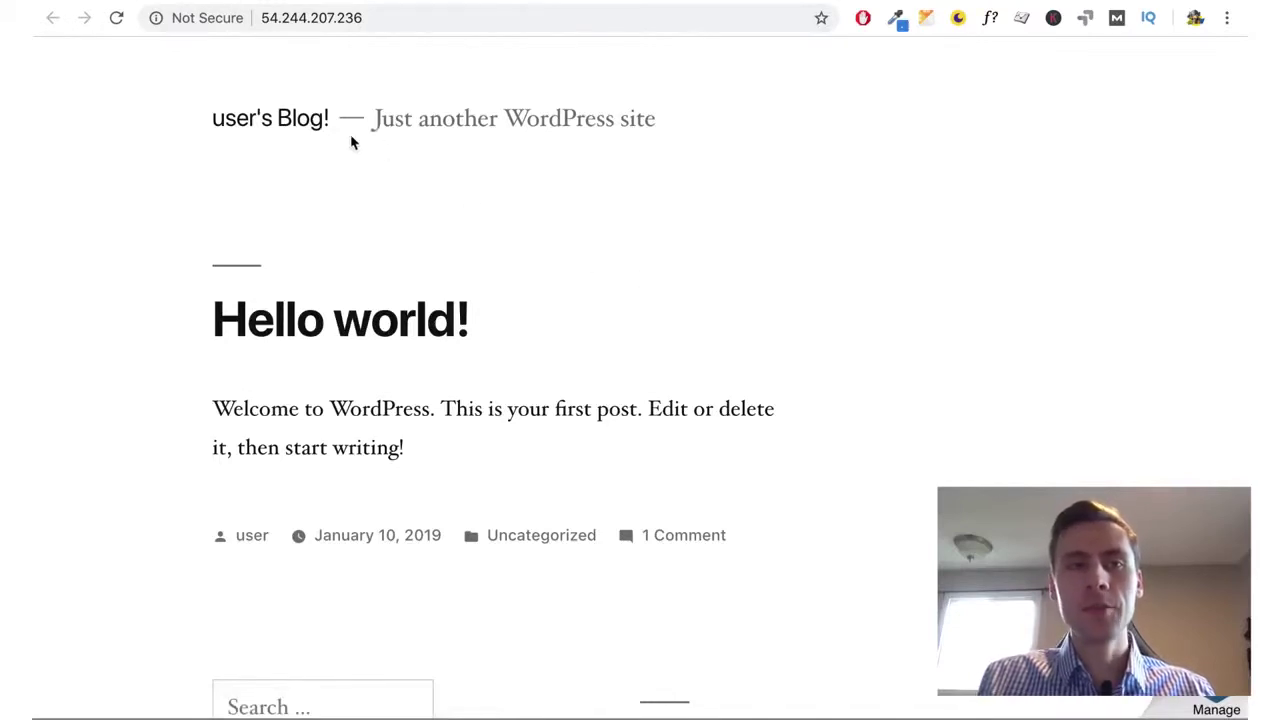
scroll(570, 241, "down", 10)
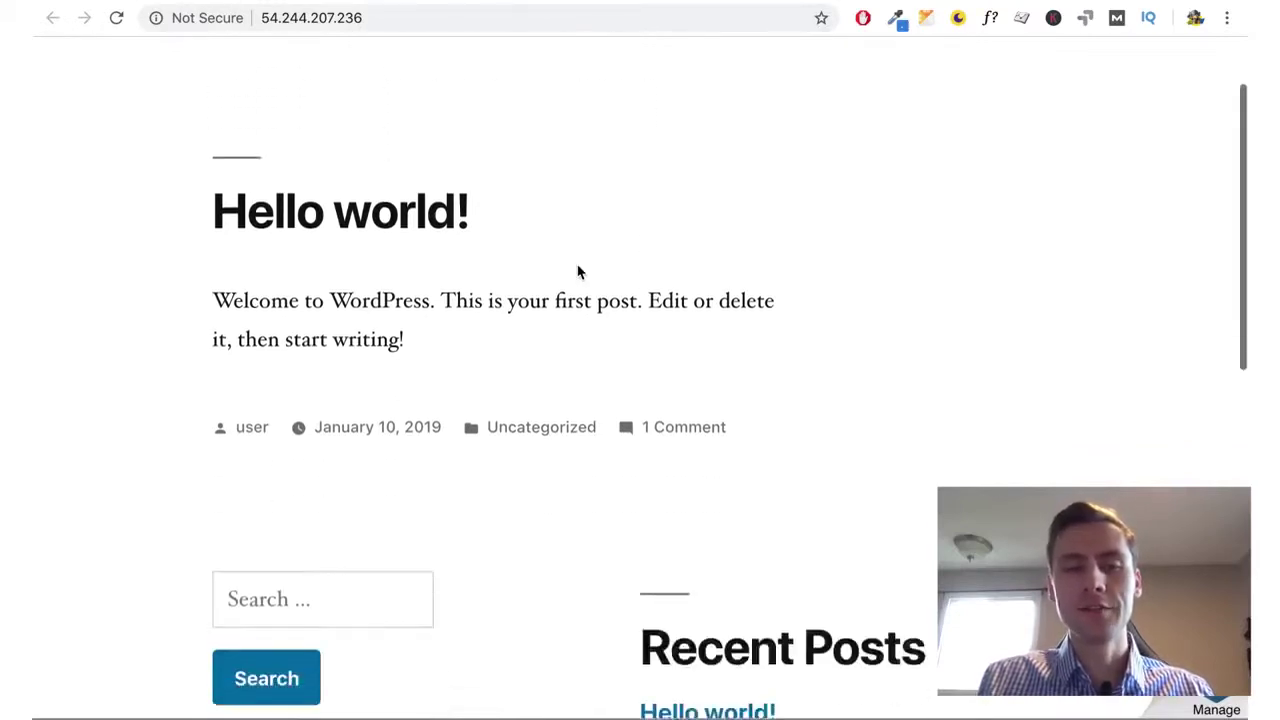
scroll(577, 271, "up", 10)
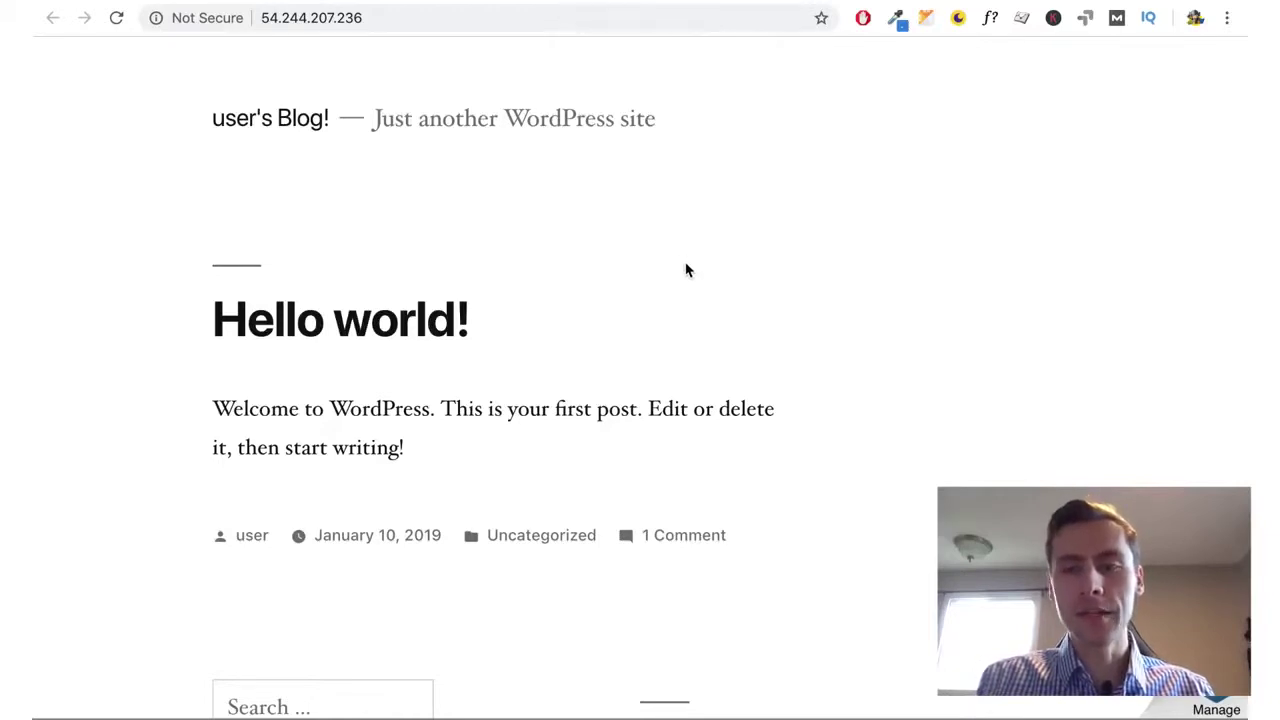
mouse_move(1160, 658)
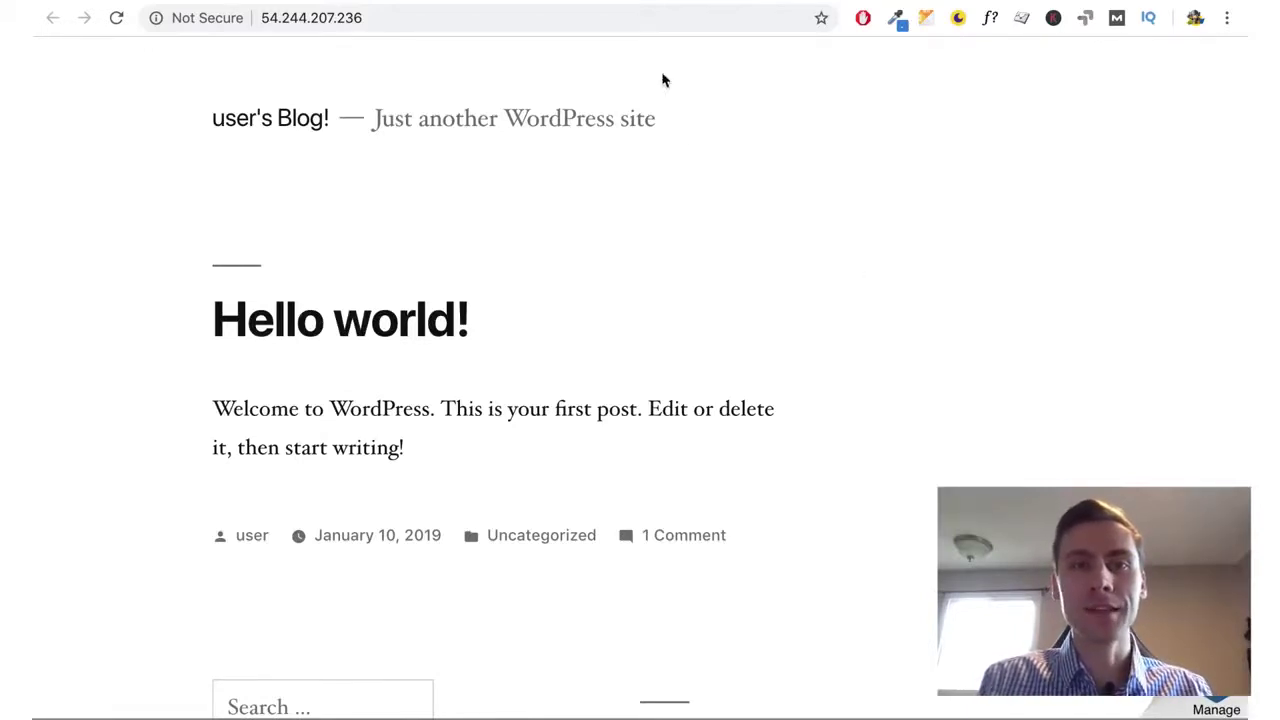
key("super+w")
scroll(840, 600, "down", 3)
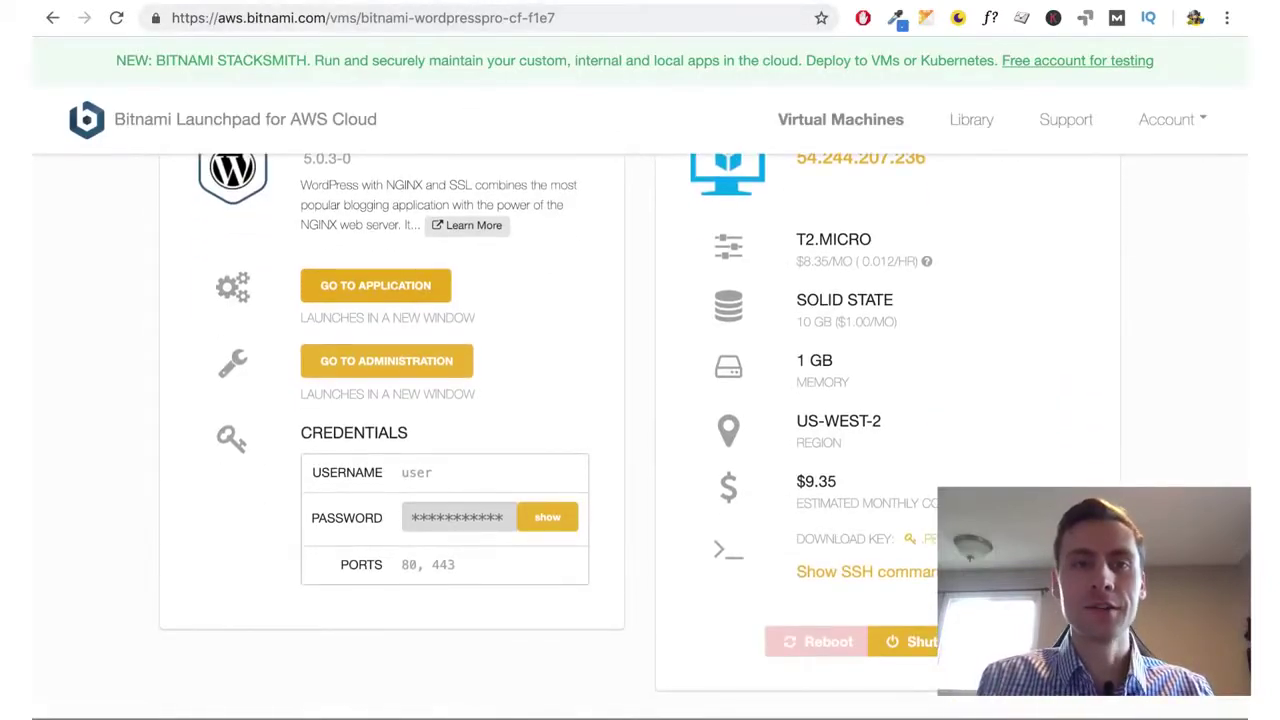
left_click(500, 0)
left_click(491, 17)
left_click(494, 17)
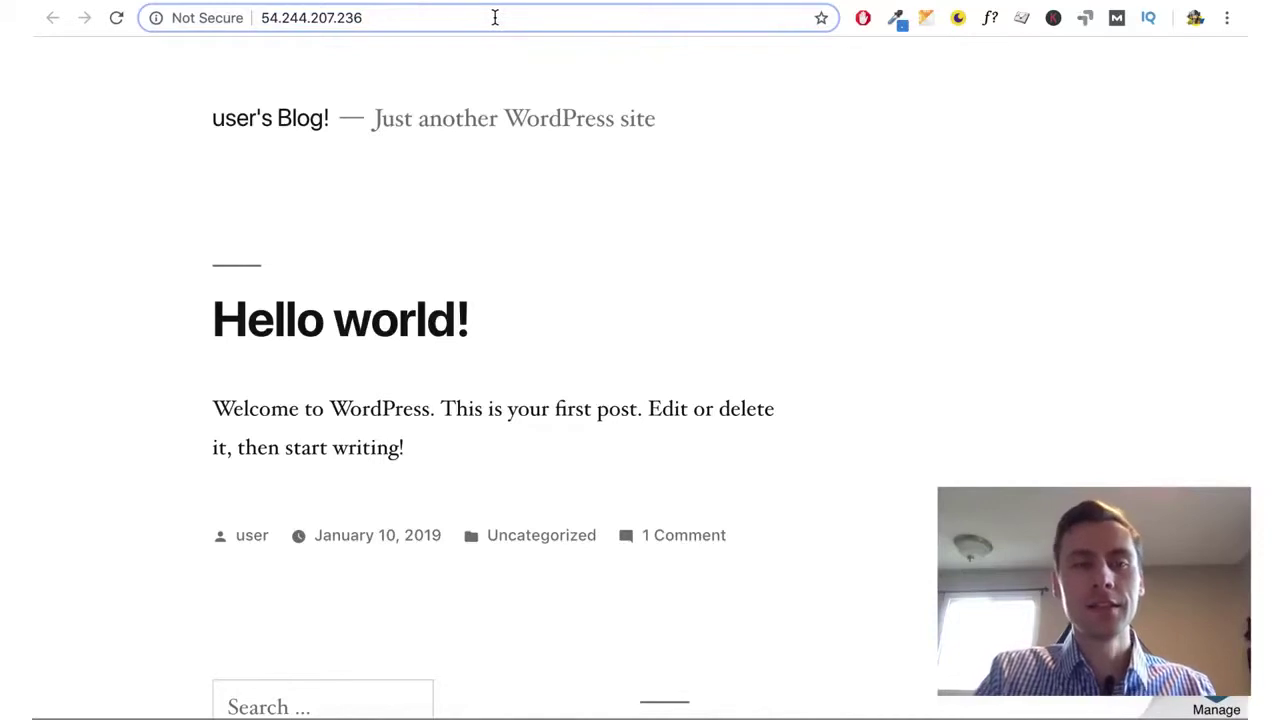
type("/wp-admin")
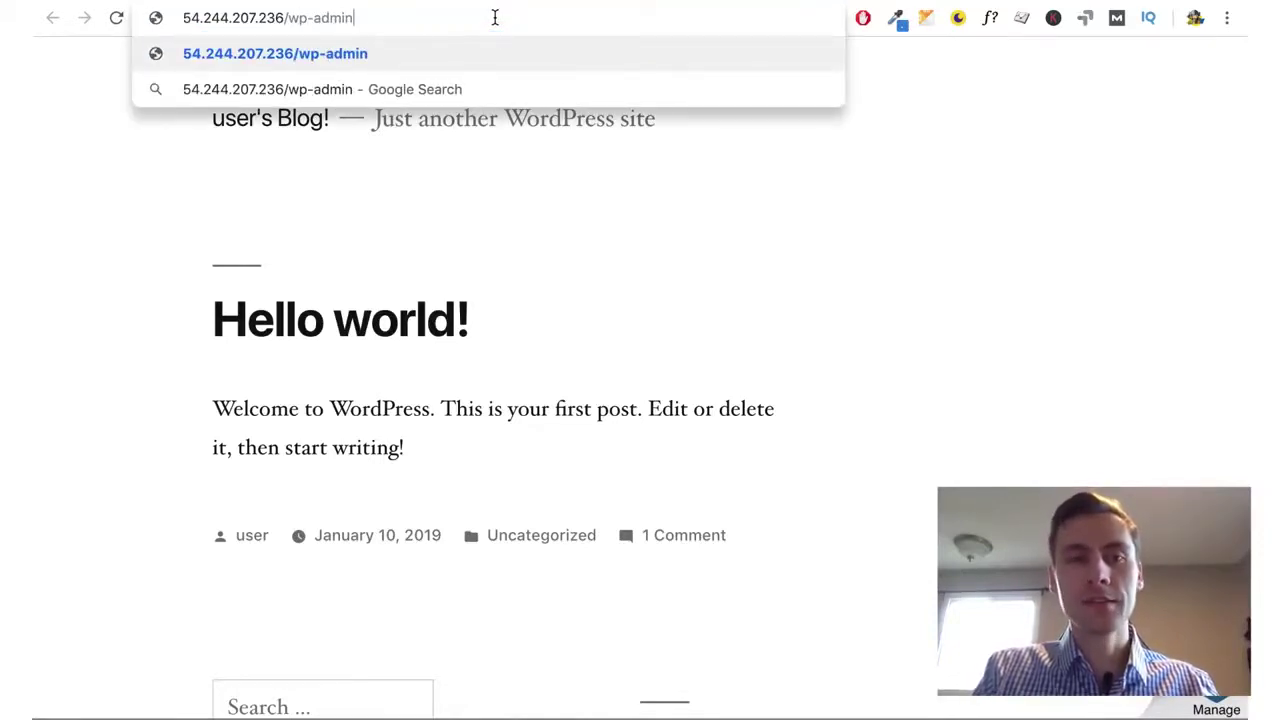
Load the wp-login page and paste the Bitnami-provided admin username into the username field
key("Return")
left_click(369, 18)
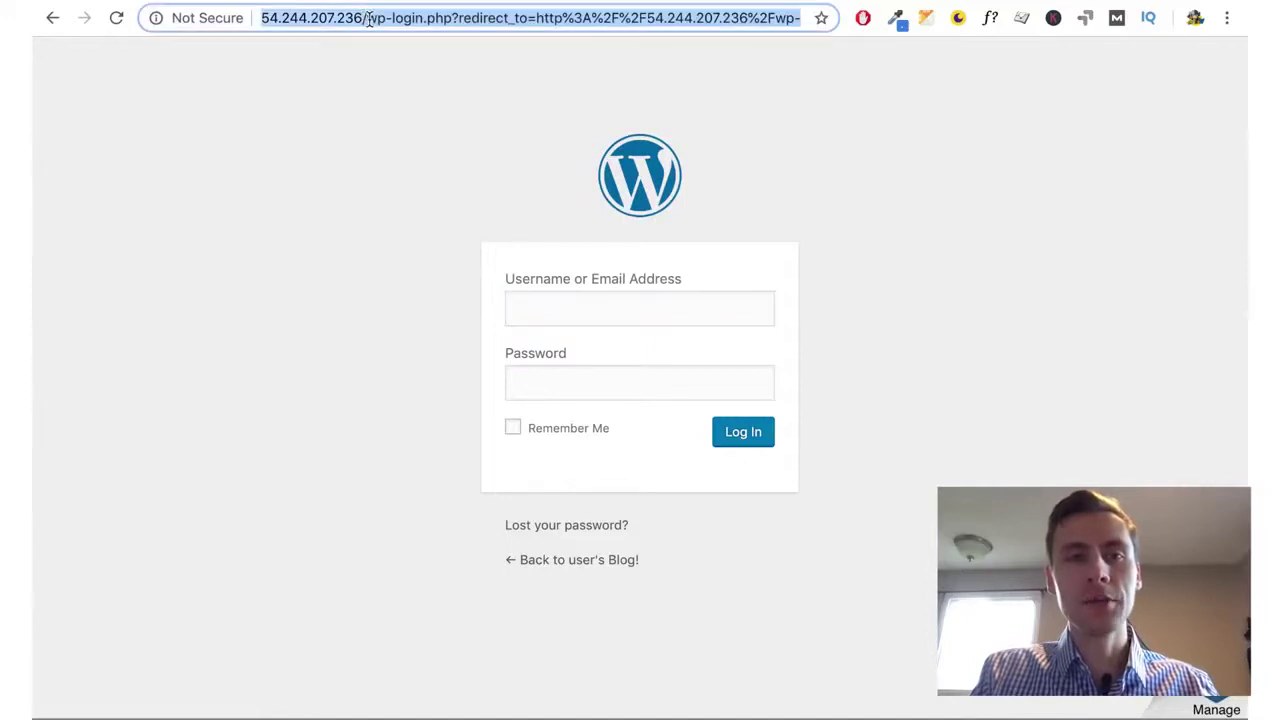
left_click(360, 20)
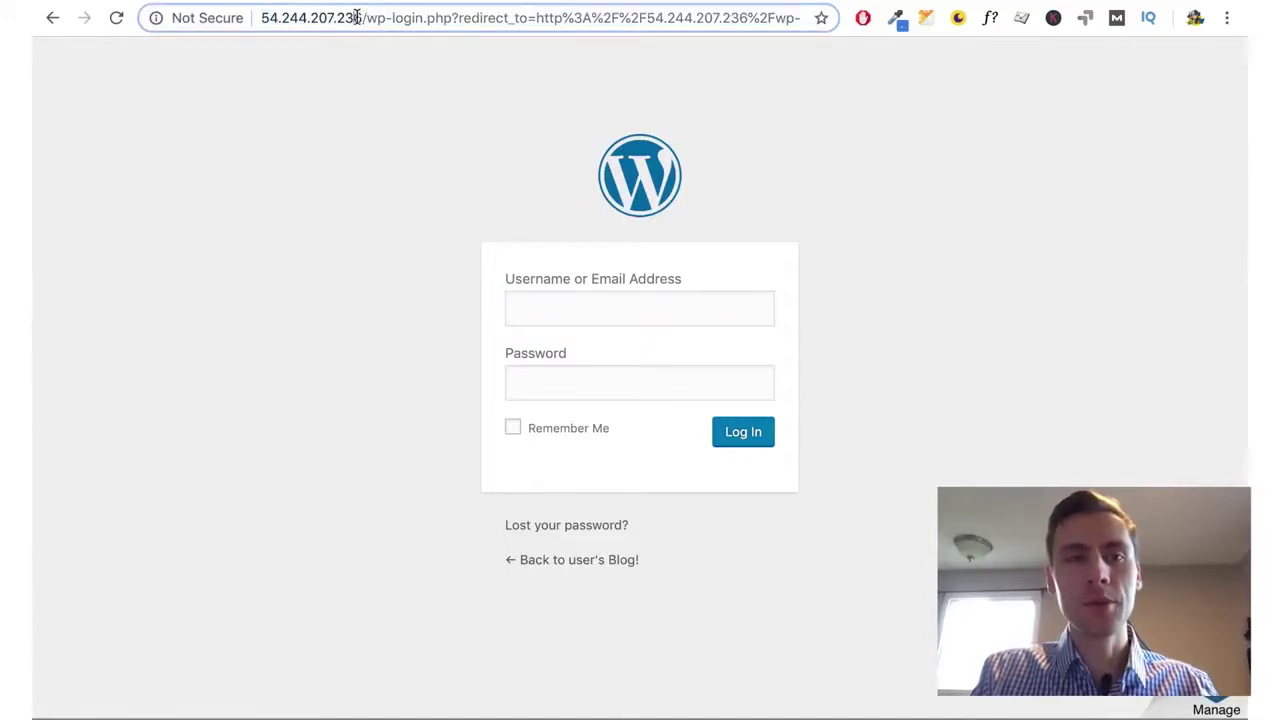
left_click_drag(362, 20, 262, 22)
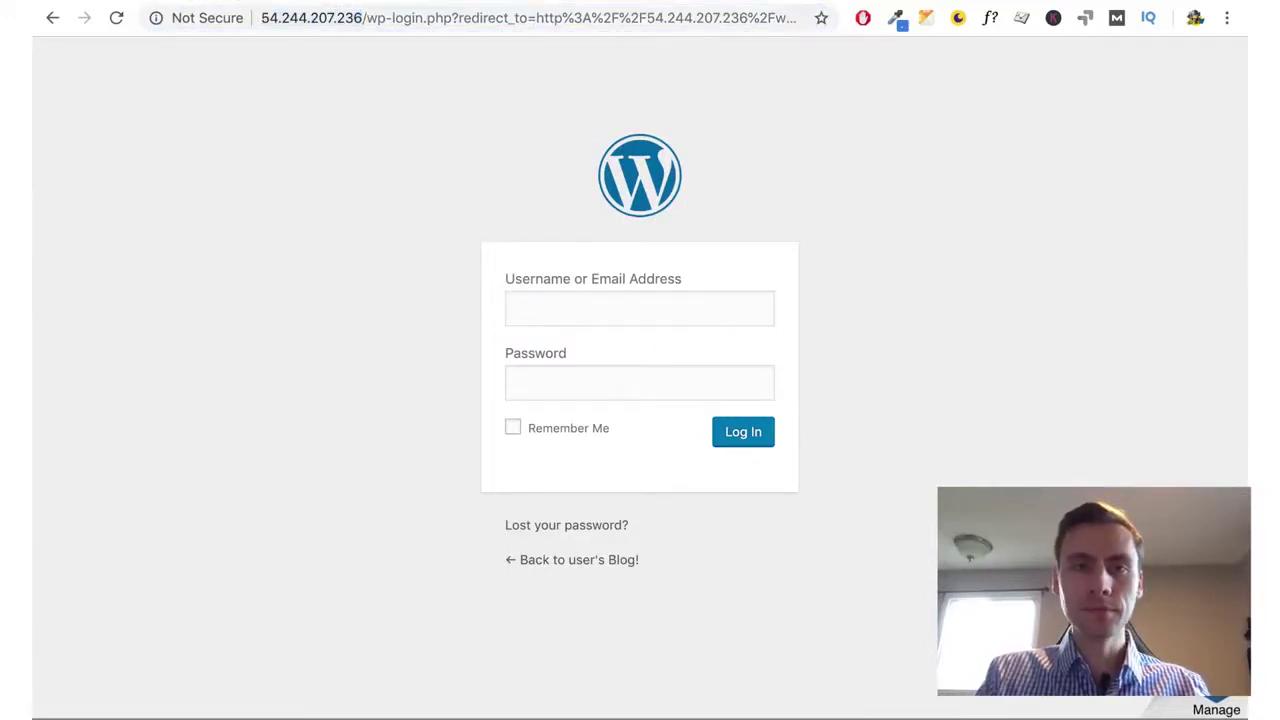
key("ctrl+Tab")
double_click(417, 475)
key("ctrl+c")
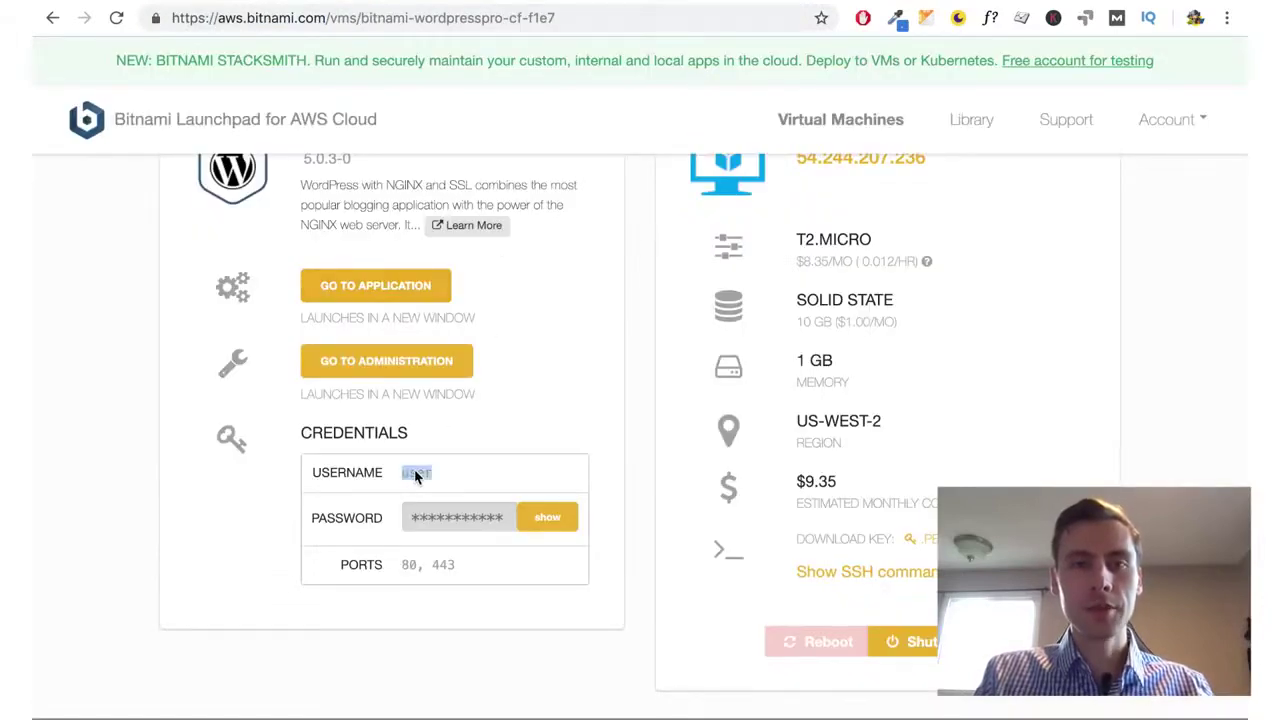
key("ctrl+shift+Tab")
left_click(554, 297)
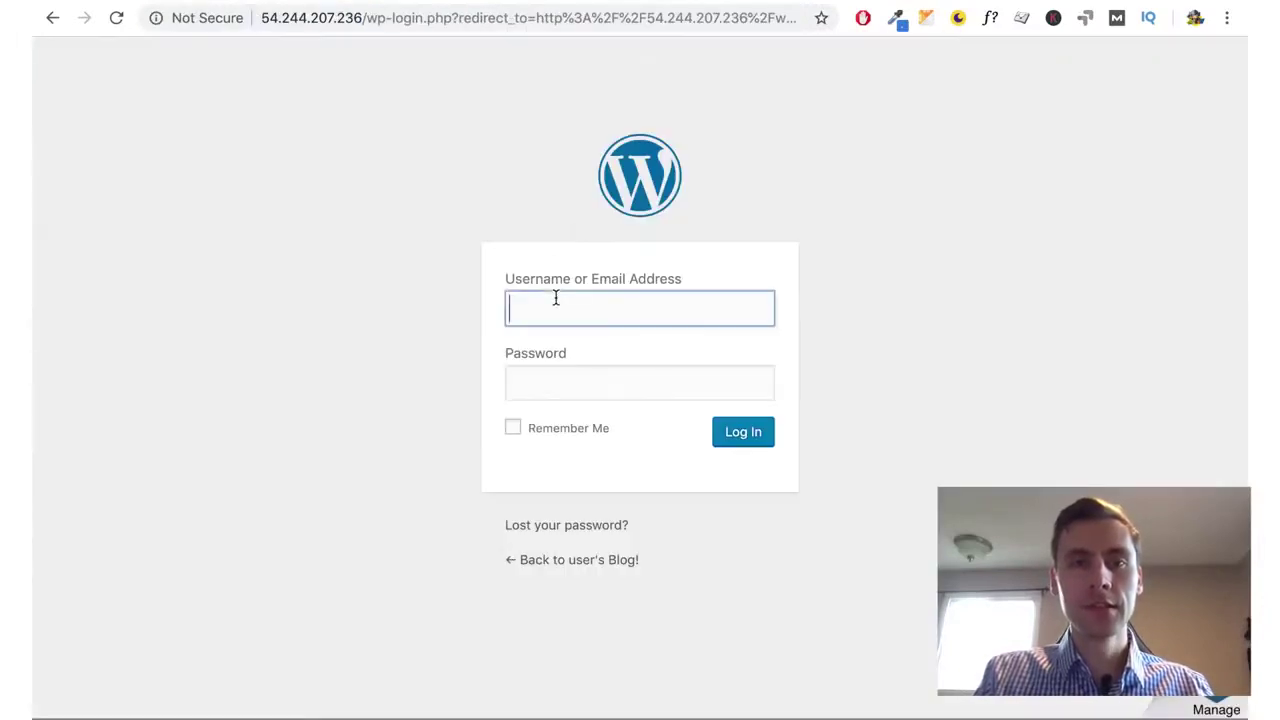
key("ctrl+v")
Paste the Bitnami application password into the password field and log in
key("ctrl+Tab")
left_click(549, 516)
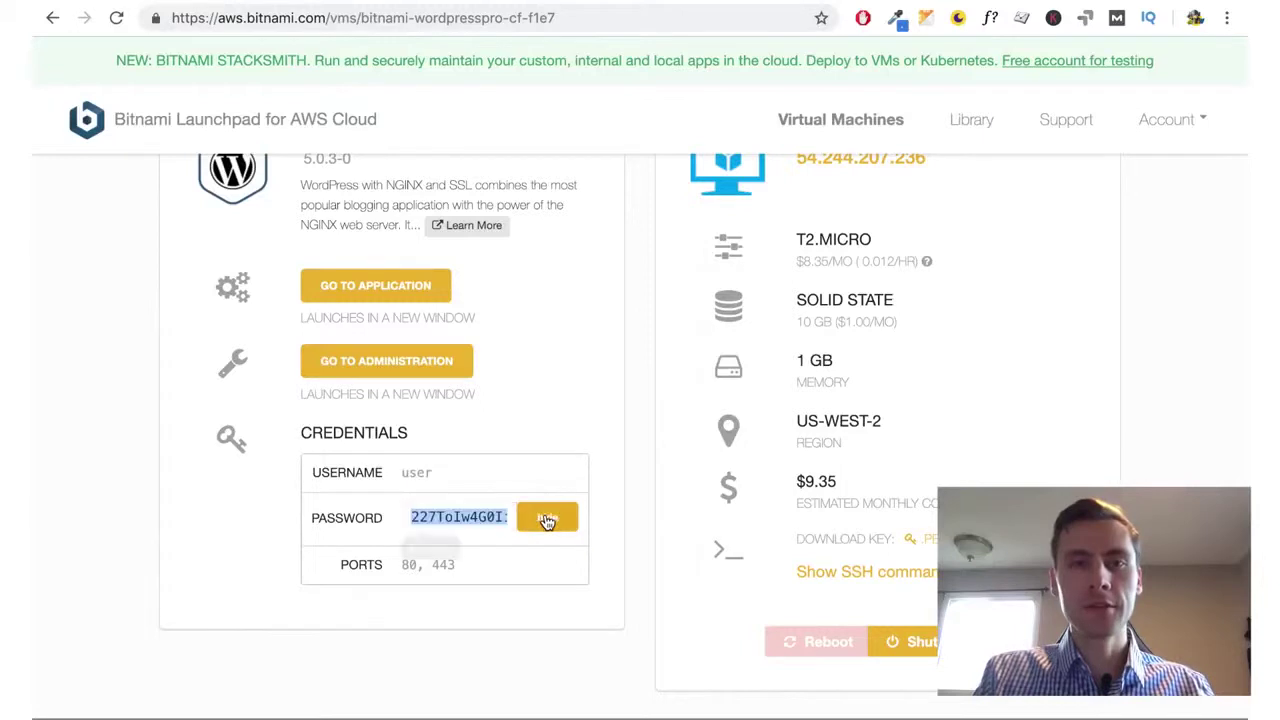
key("ctrl+shift+Tab")
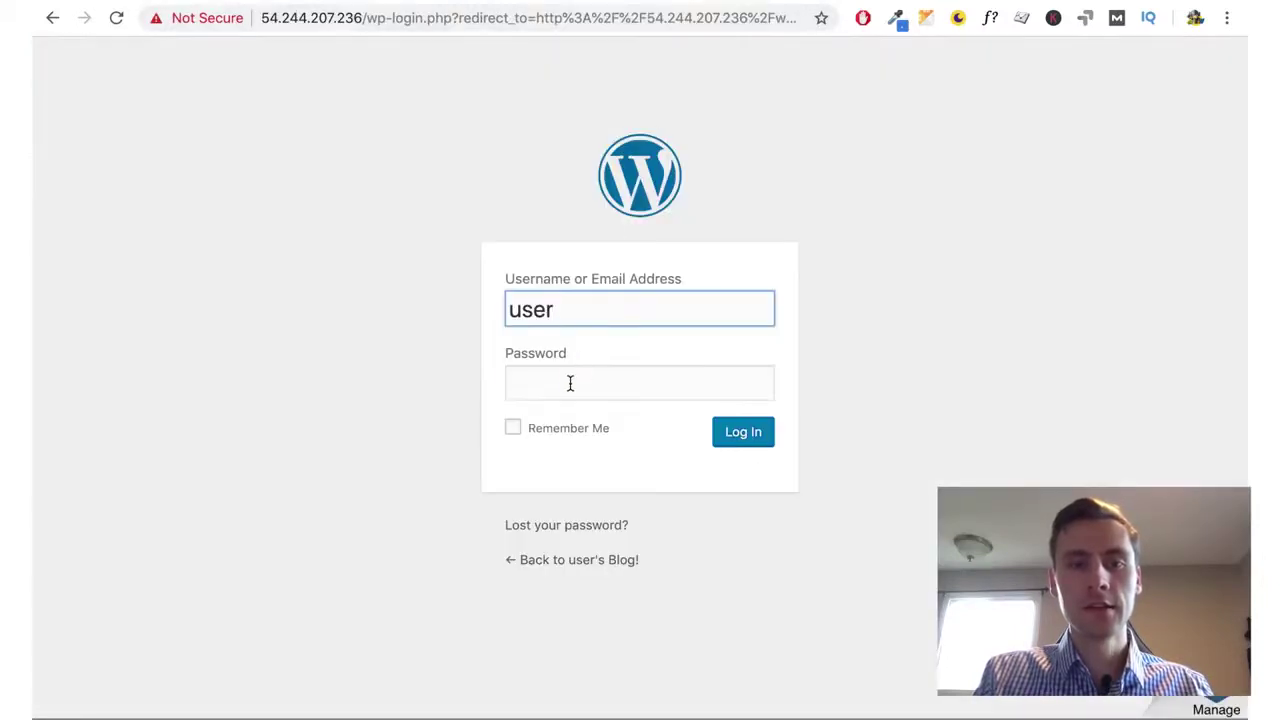
left_click(571, 382)
key("ctrl+v")
left_click(743, 432)
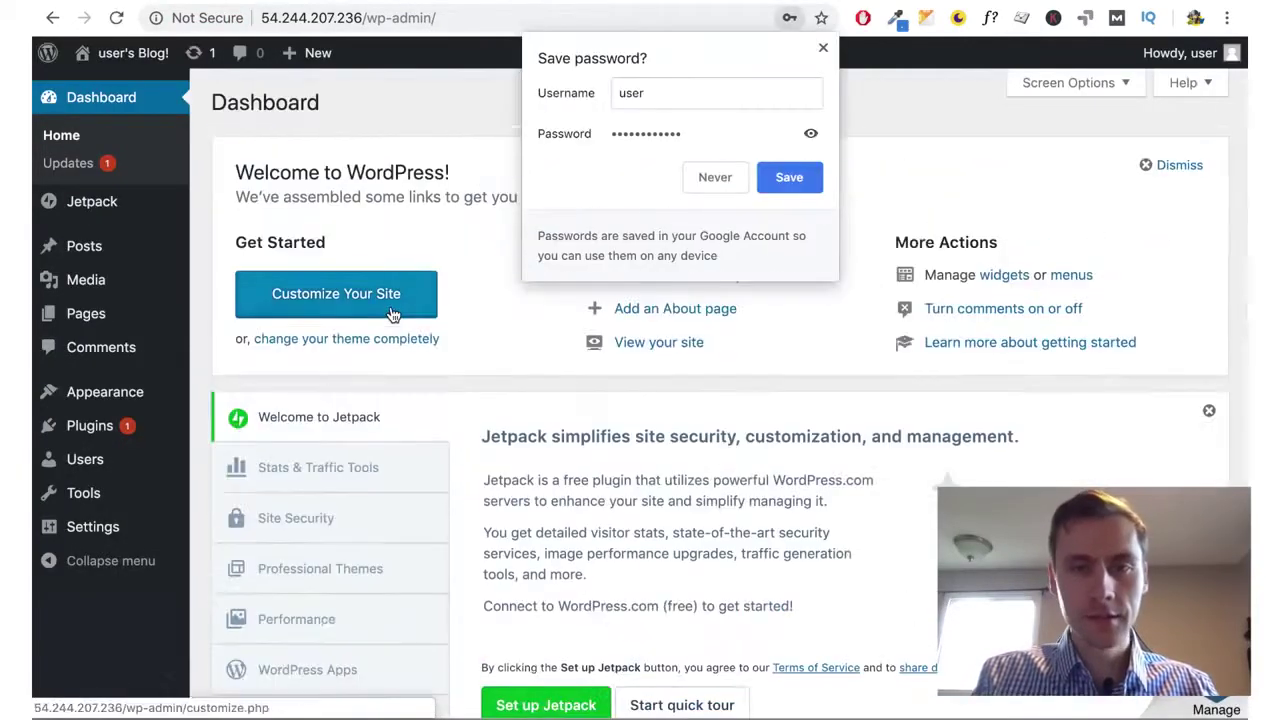
Decline the password save, then publish Additional CSS '#bitnami-banner {display:none;}' in the customizer
left_click(823, 47)
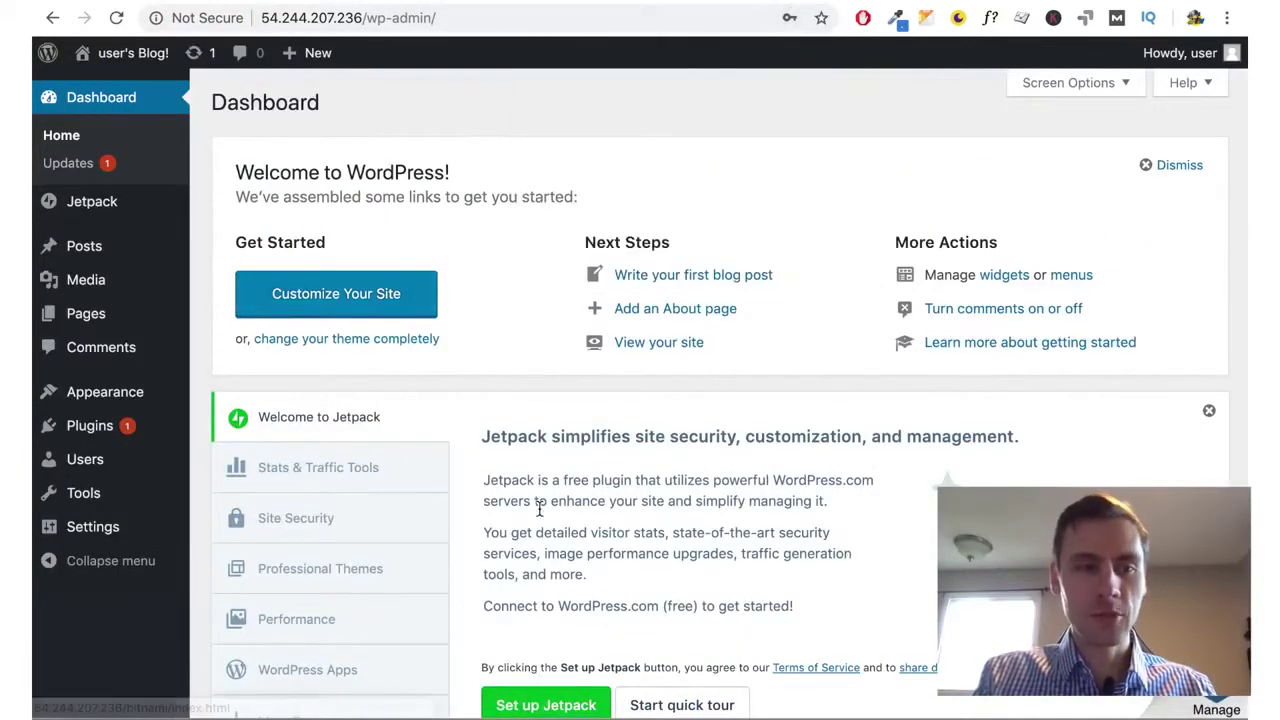
mouse_move(137, 392)
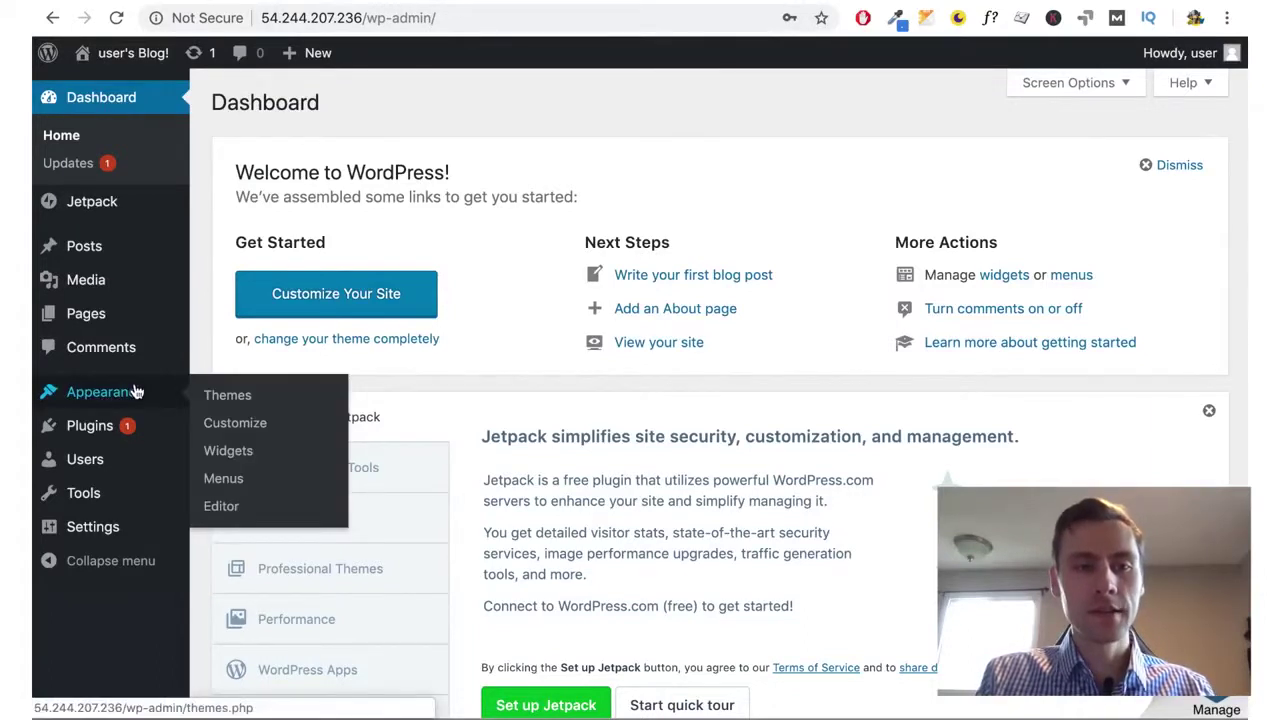
left_click(232, 425)
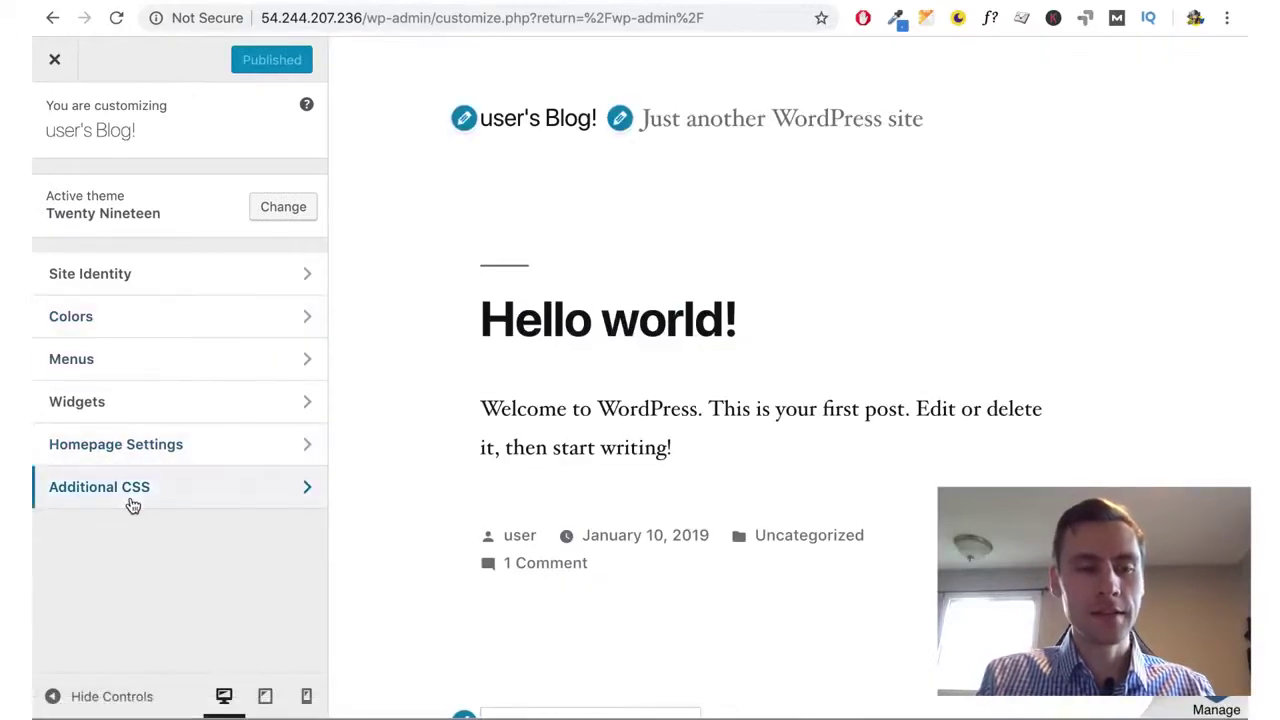
left_click(133, 503)
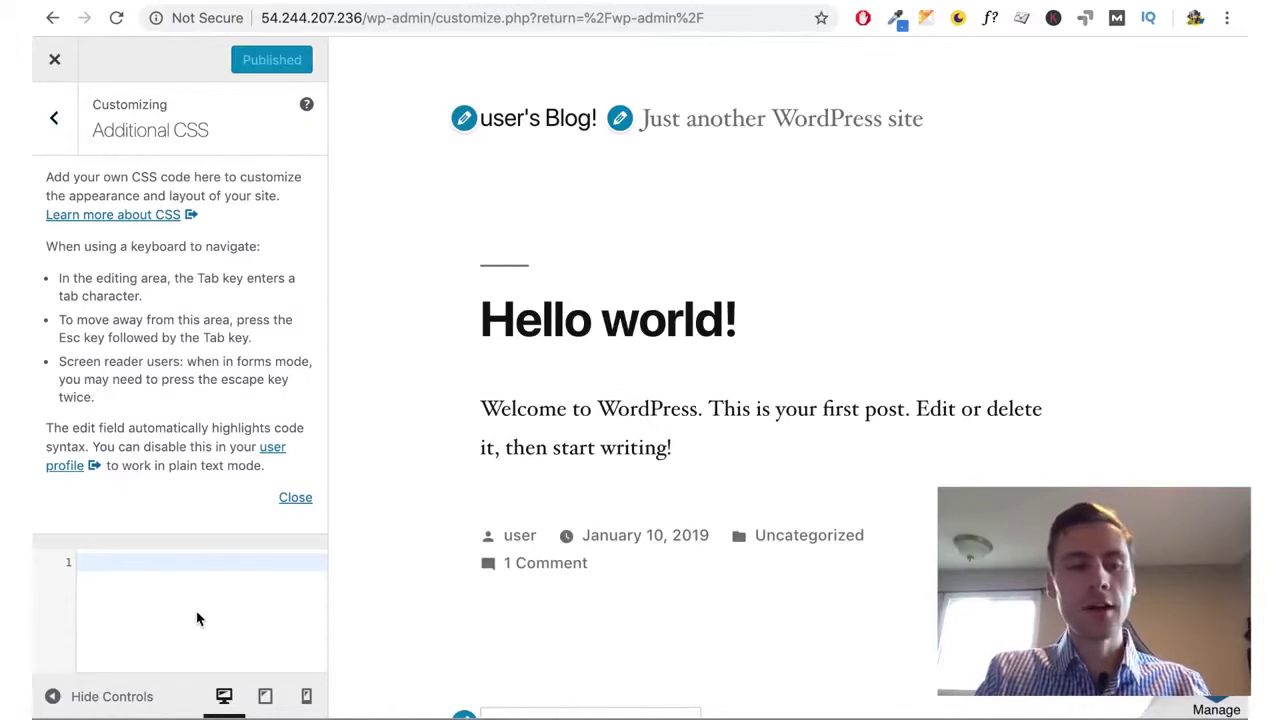
type("#bitnam")
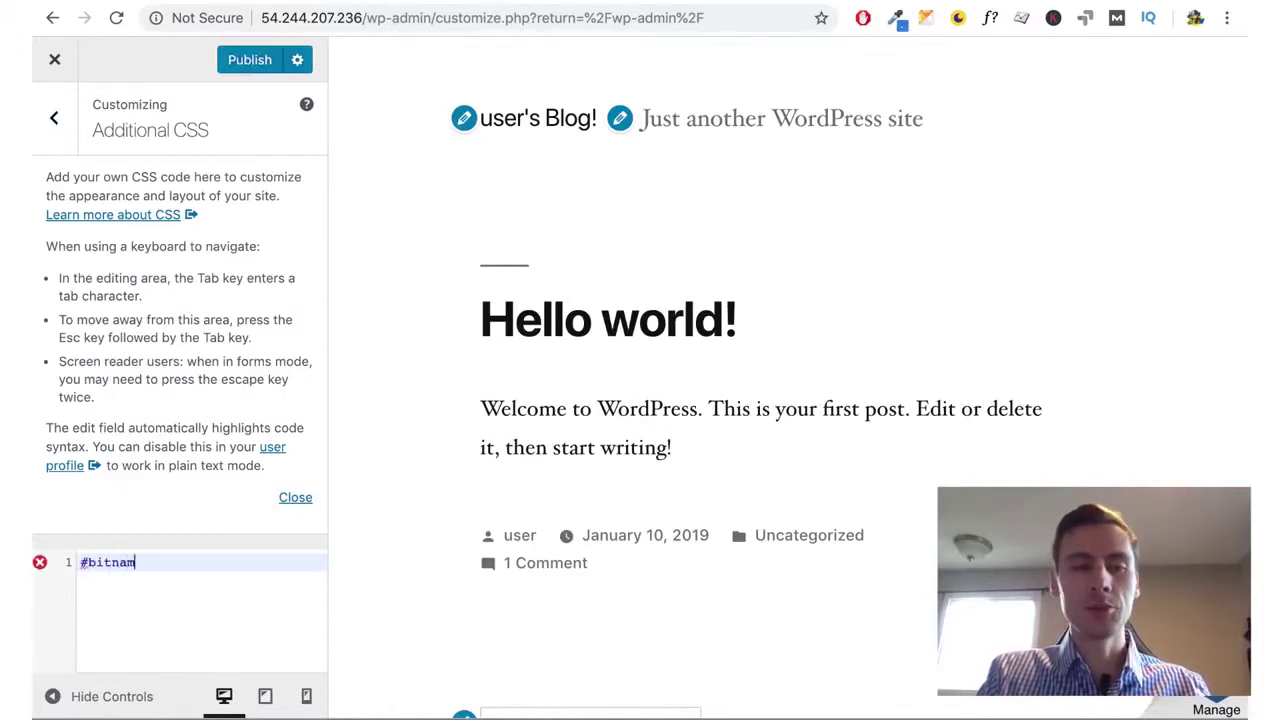
type("i-")
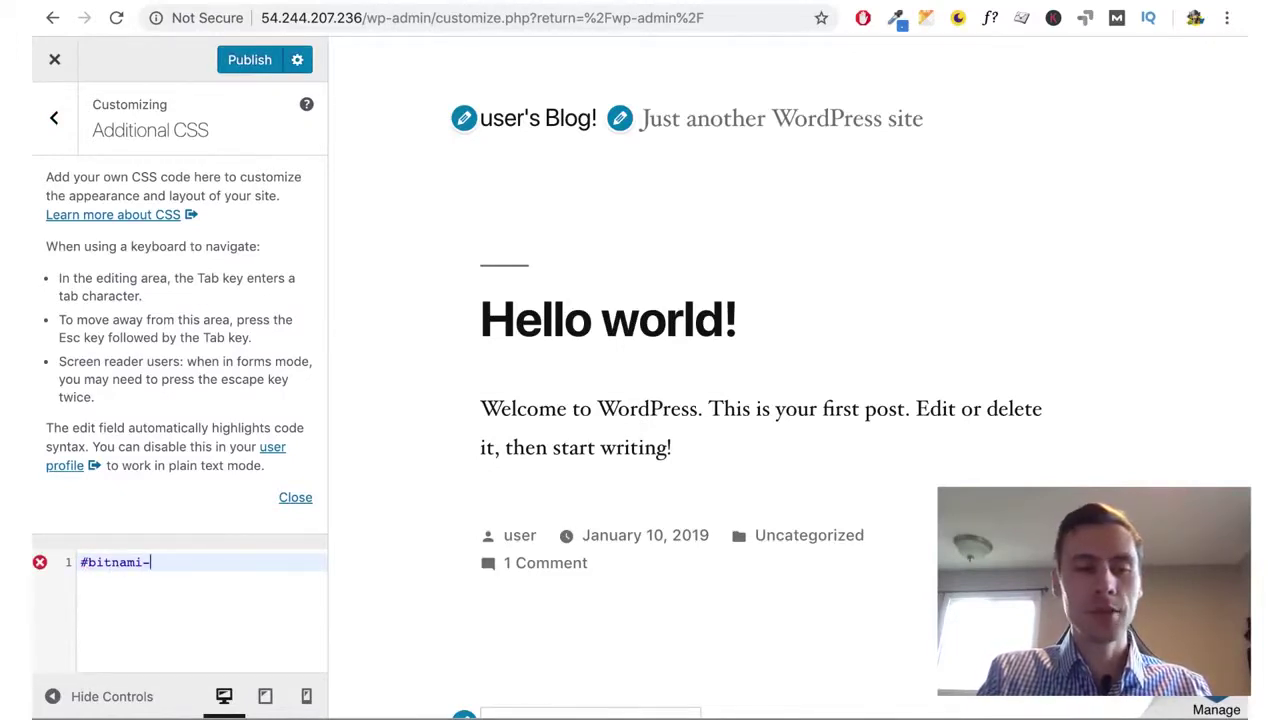
type("banner")
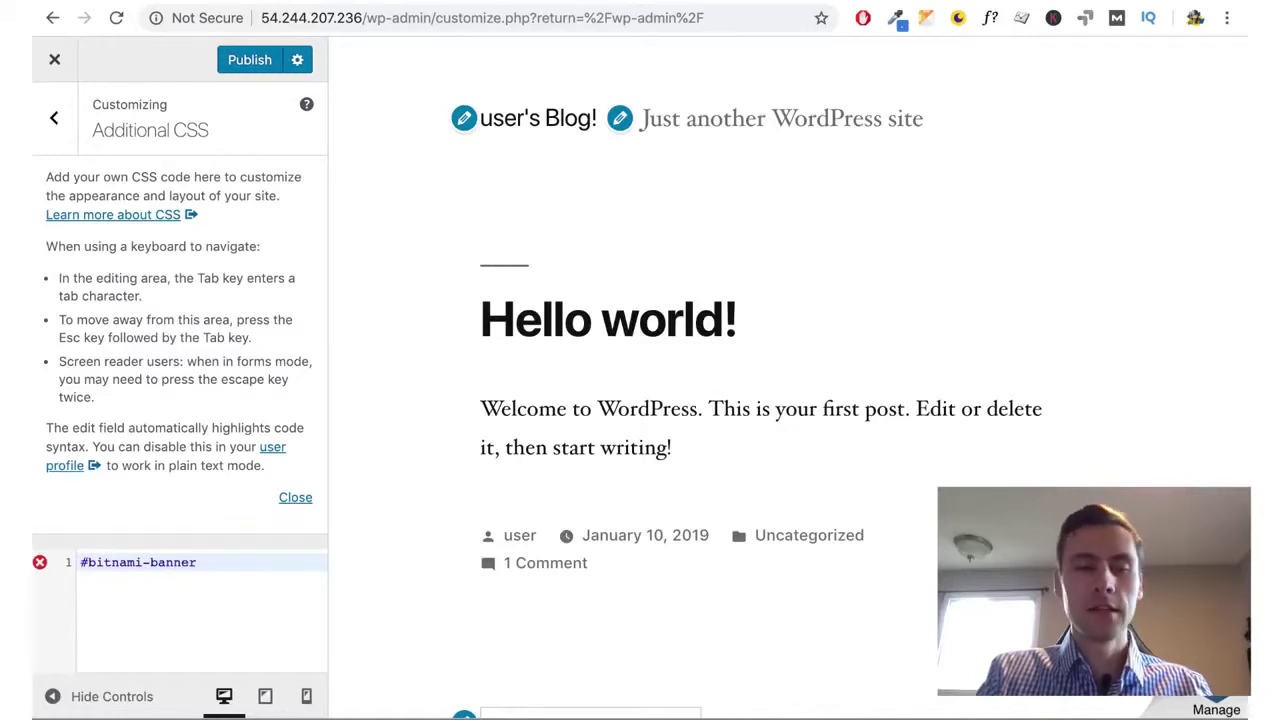
type(" {}")
type("display:none;")
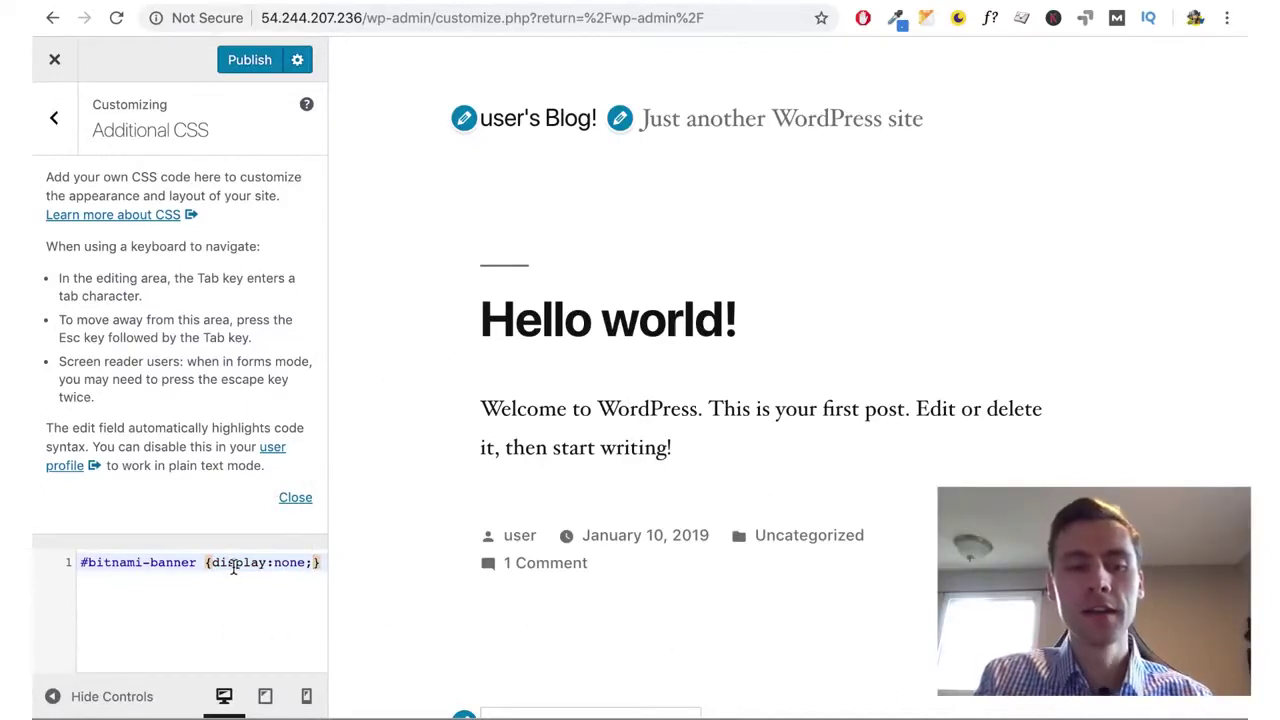
left_click(256, 602)
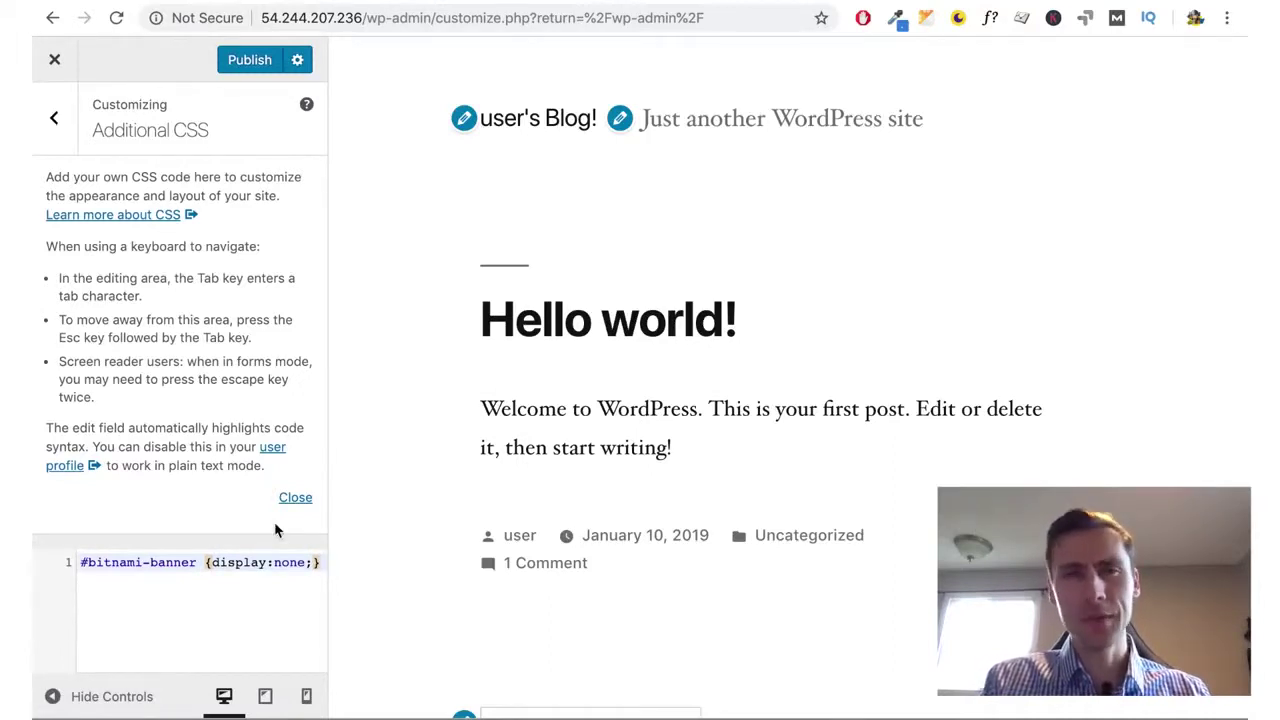
left_click(255, 60)
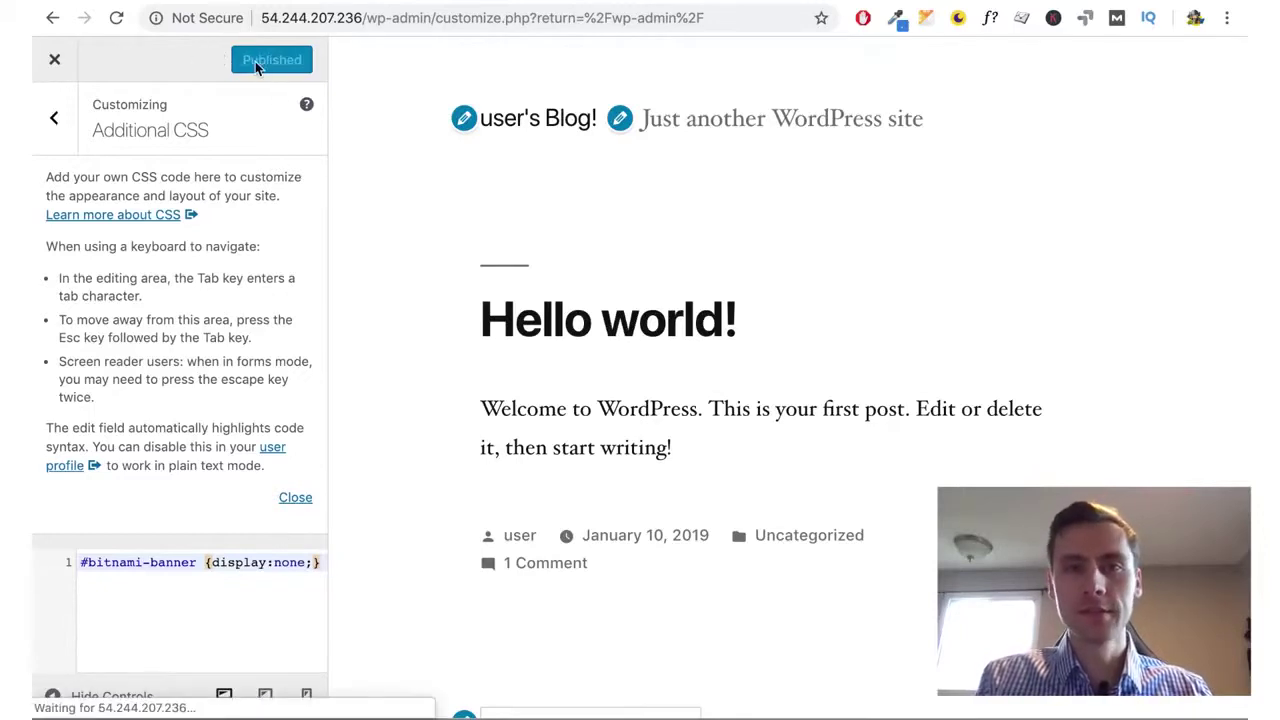
Select the admin path following the IP address in the address bar
left_click(338, 18)
left_click(362, 18)
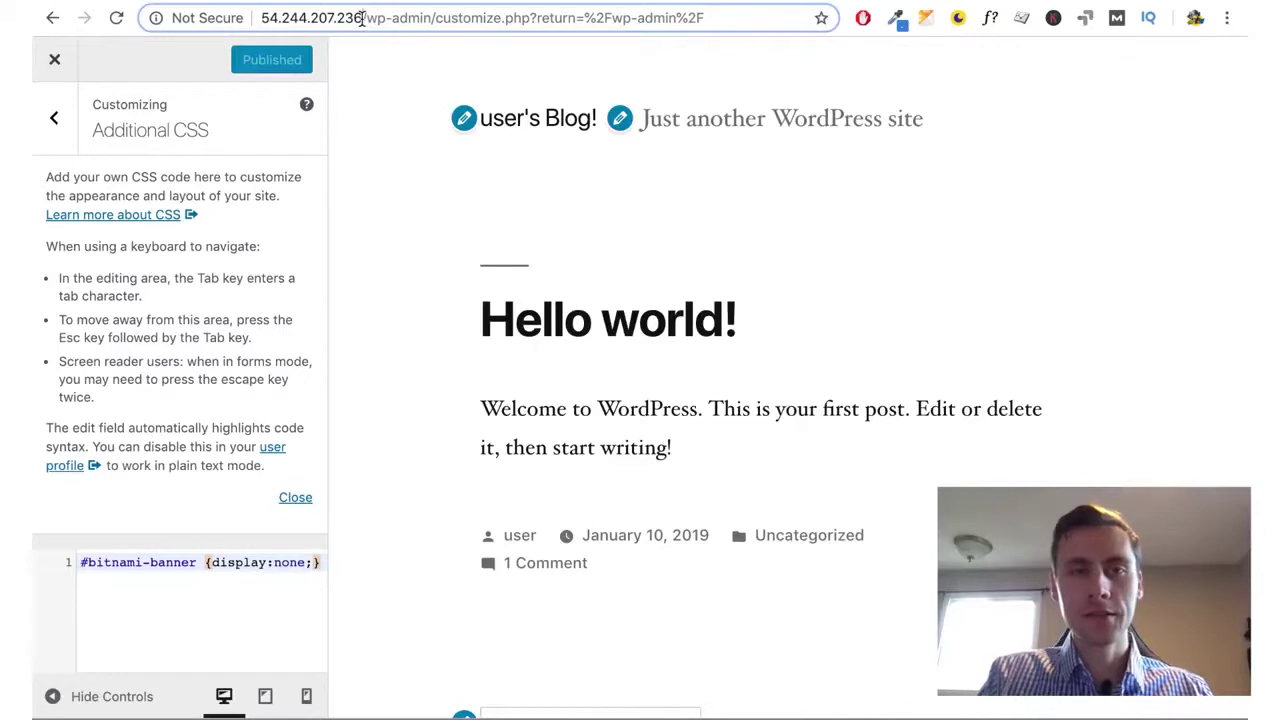
key("shift+End")
Load the blog's front page at 54.244.207.236 and open the Hello world! post
key("BackSpace")
key("Return")
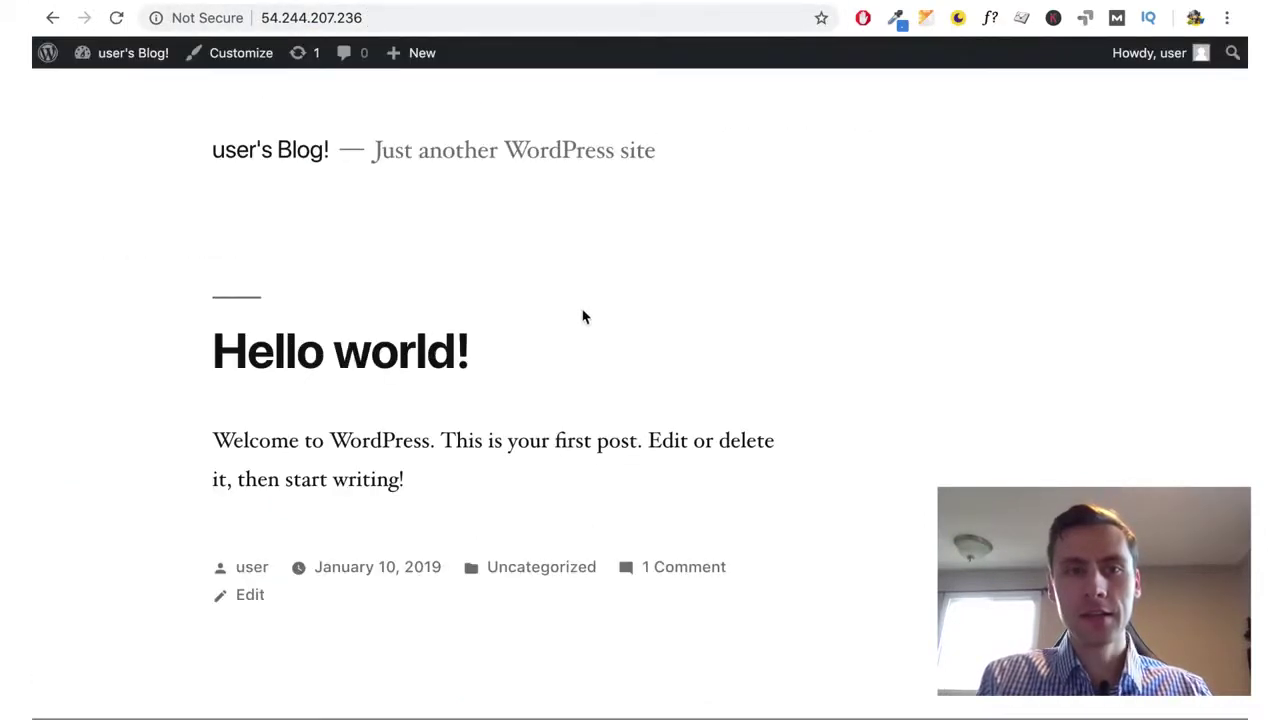
scroll(714, 403, "down", 10)
scroll(714, 397, "up", 10)
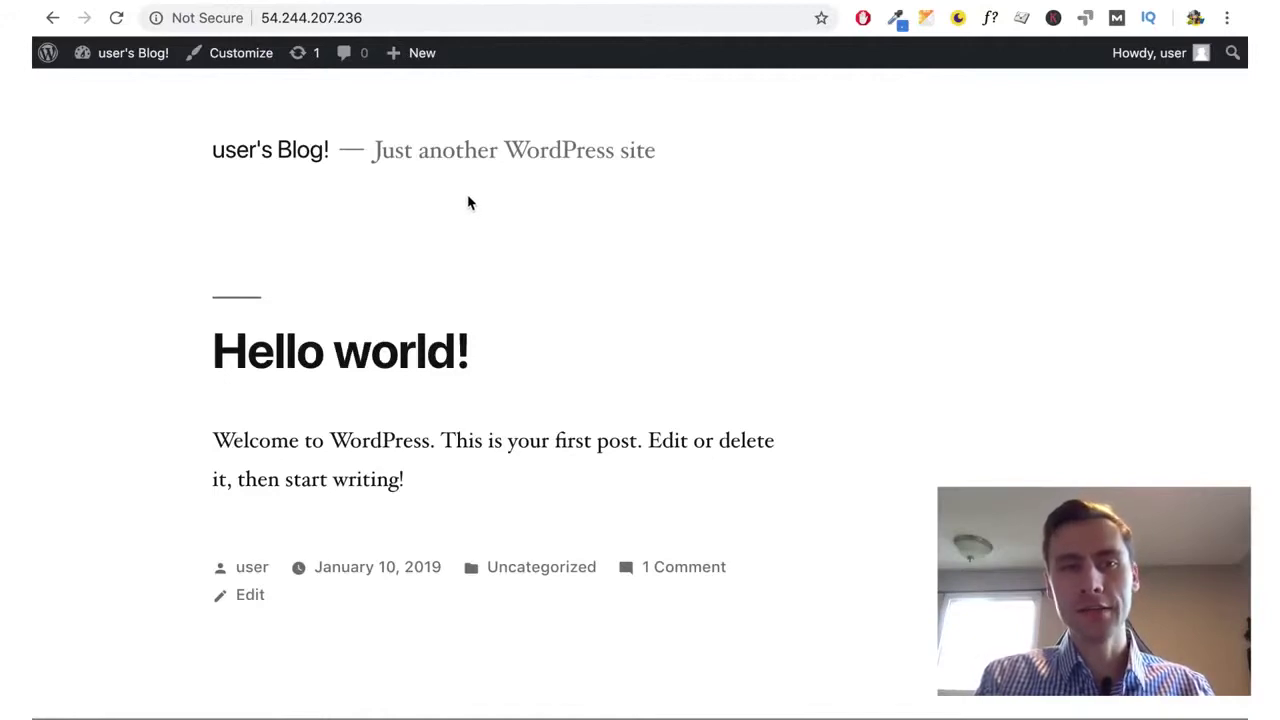
mouse_move(401, 50)
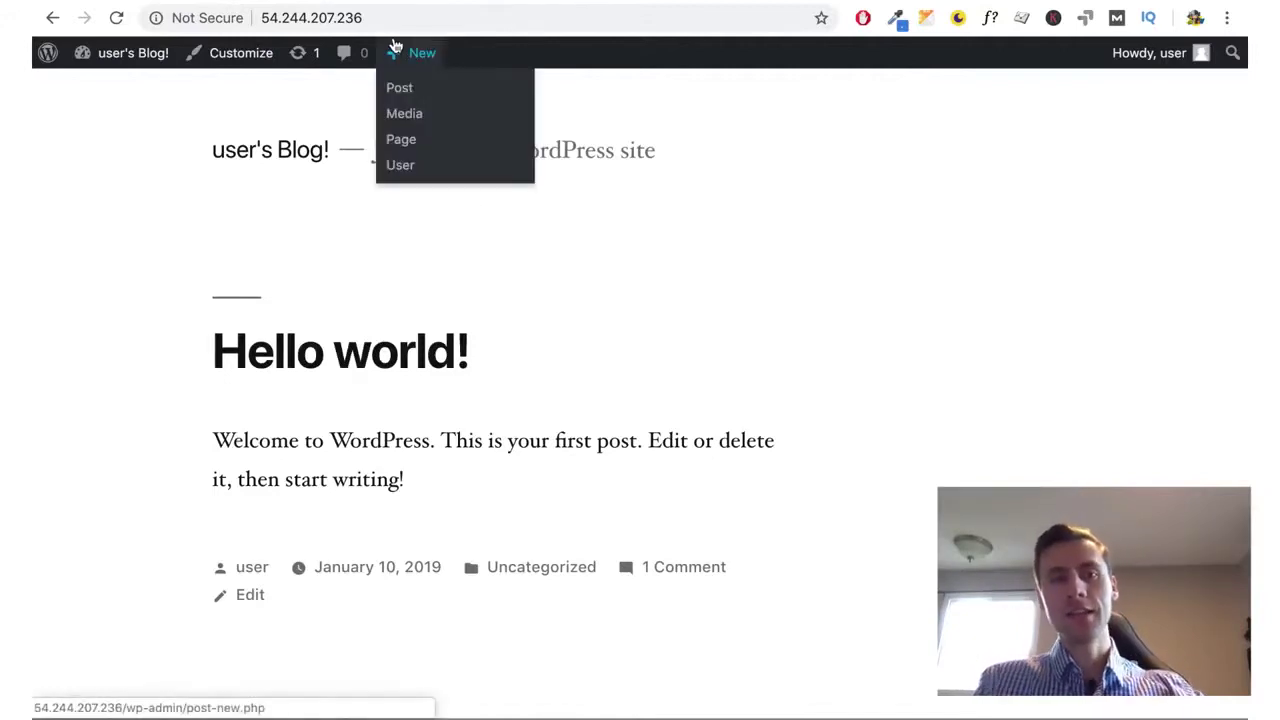
left_click(394, 19)
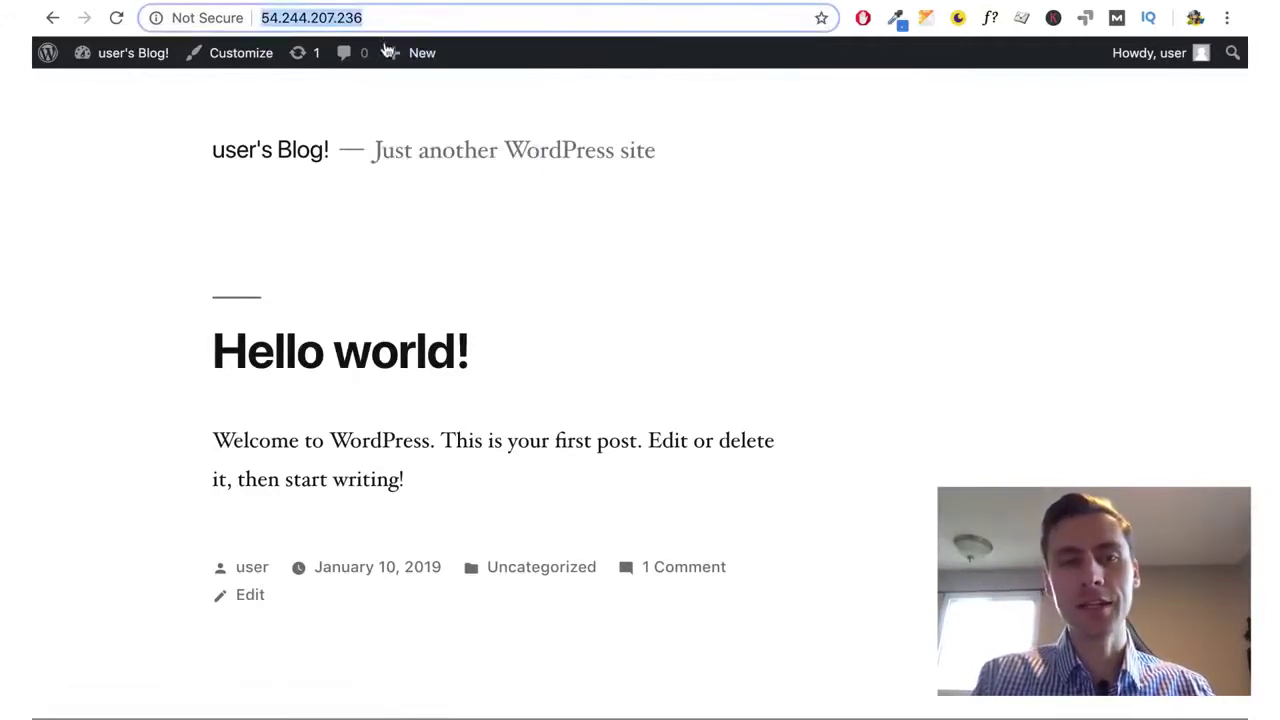
left_click(427, 367)
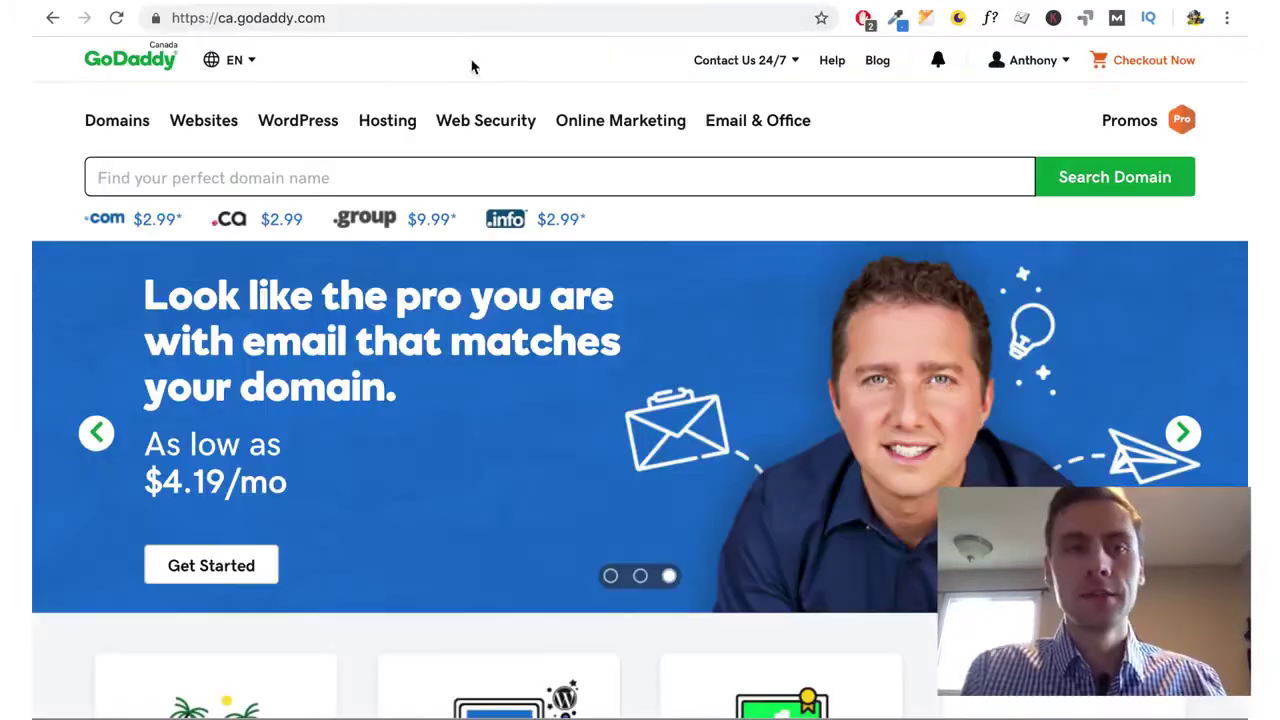
Enter somecoolshoewebsite.com in GoDaddy's 'Find your perfect domain name' search box
left_click(416, 22)
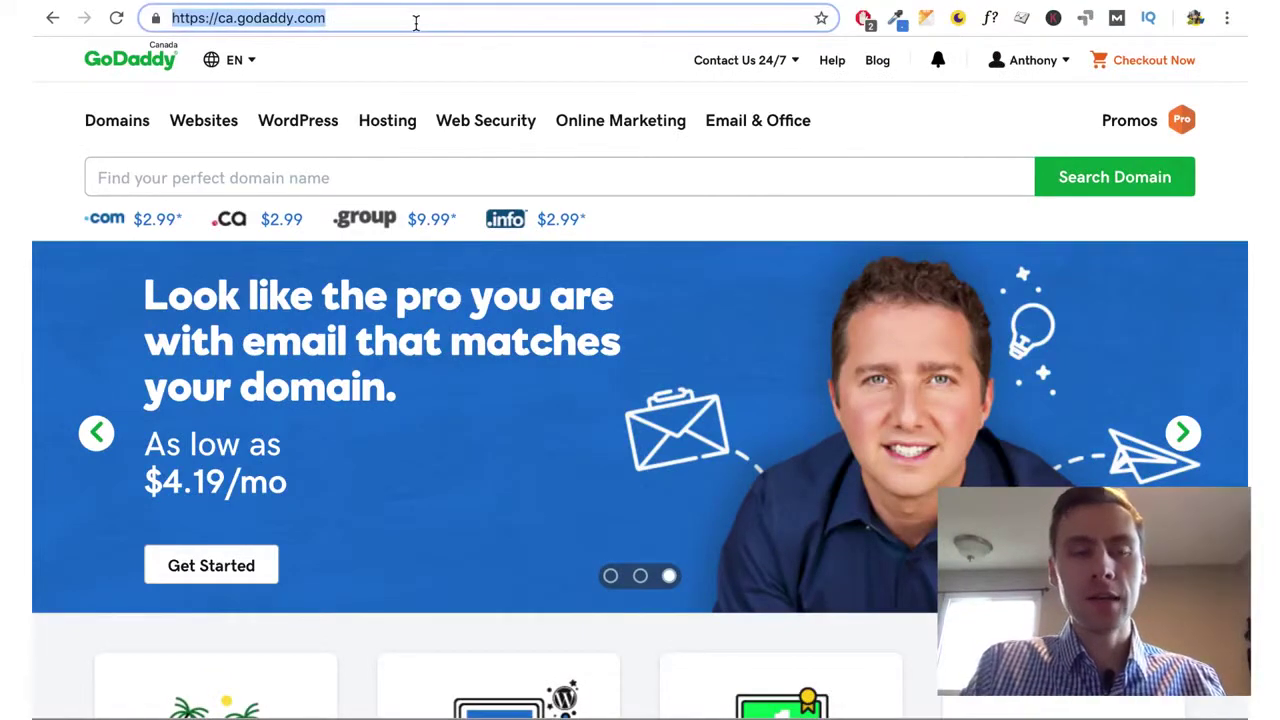
type("something.com")
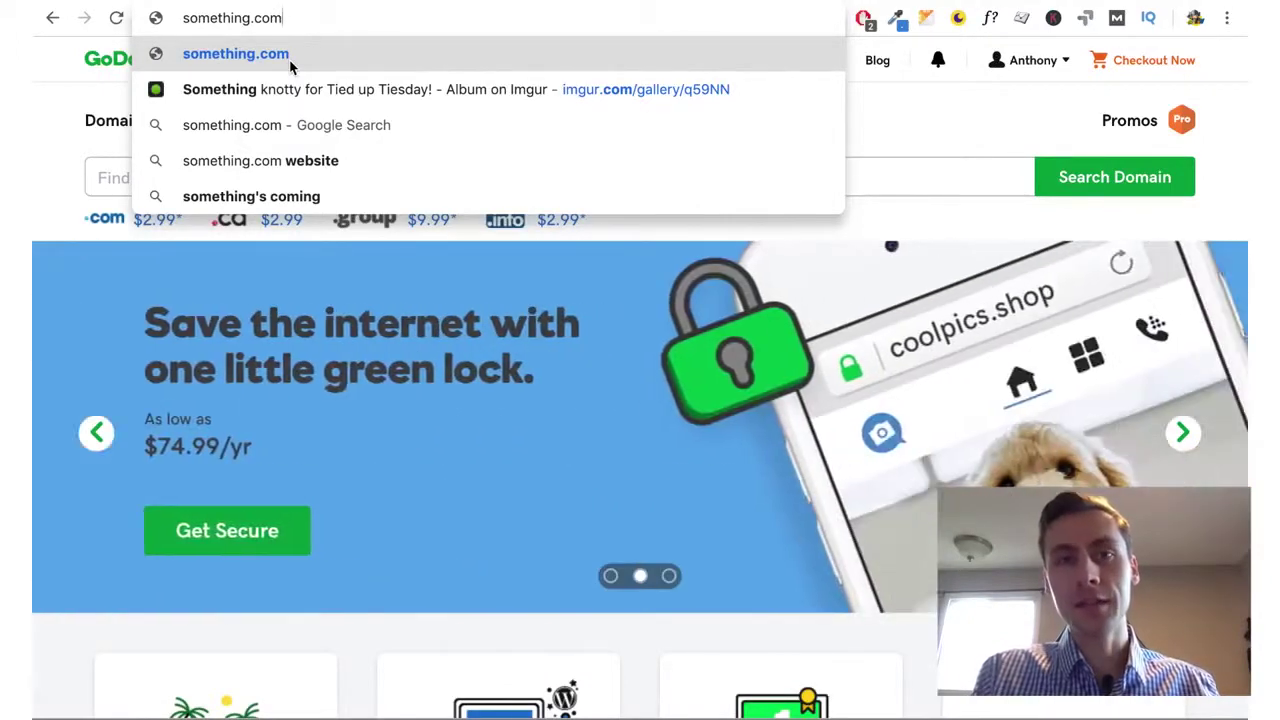
key("Escape")
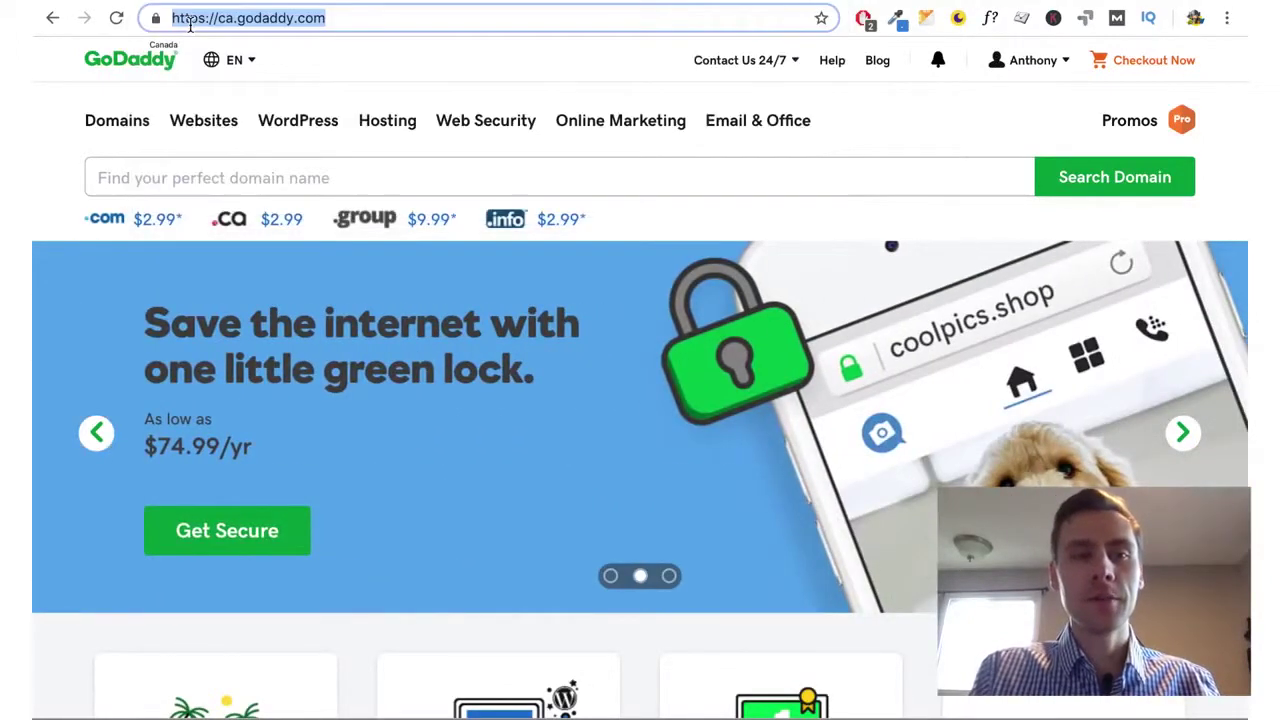
left_click(463, 178)
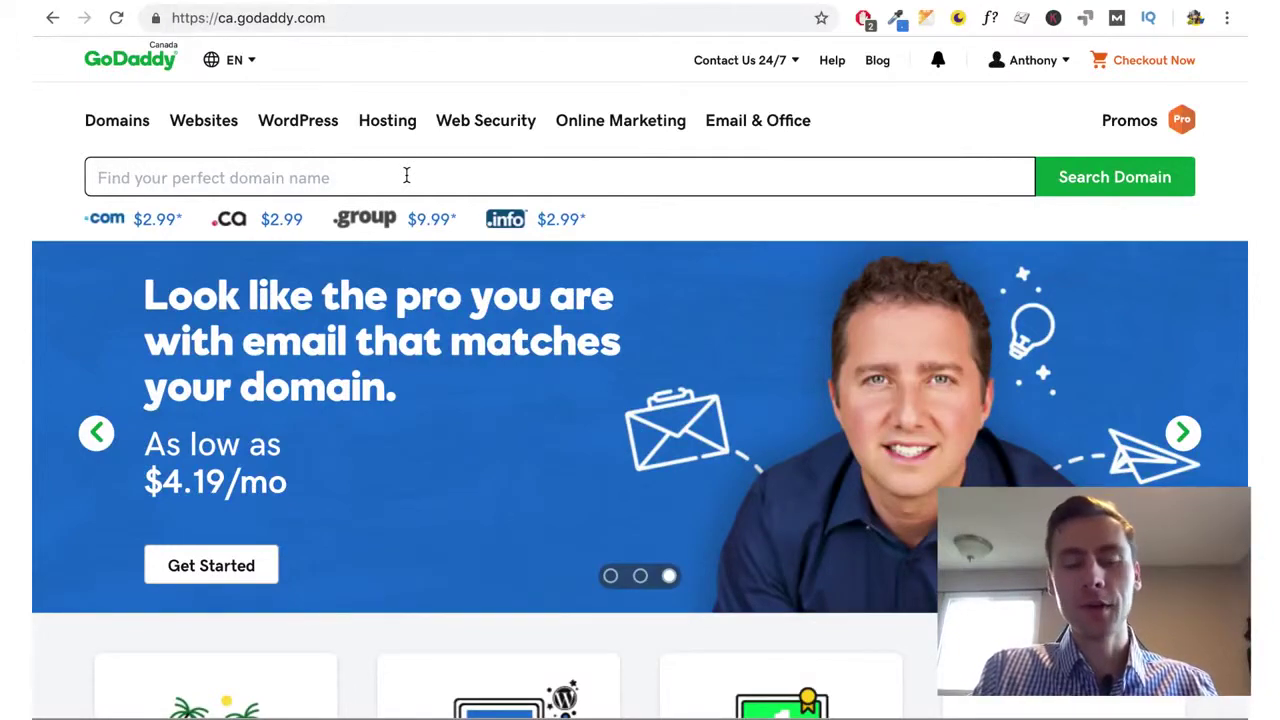
type("somecools")
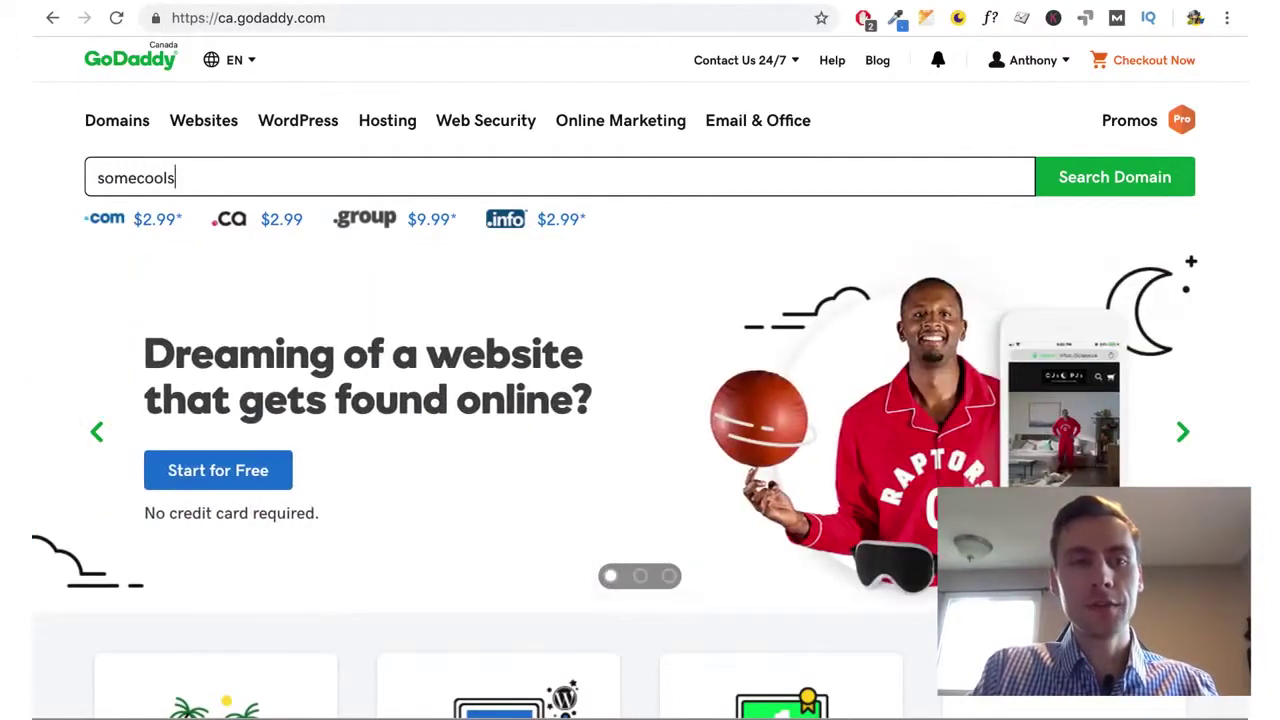
type("hoewebsite.com")
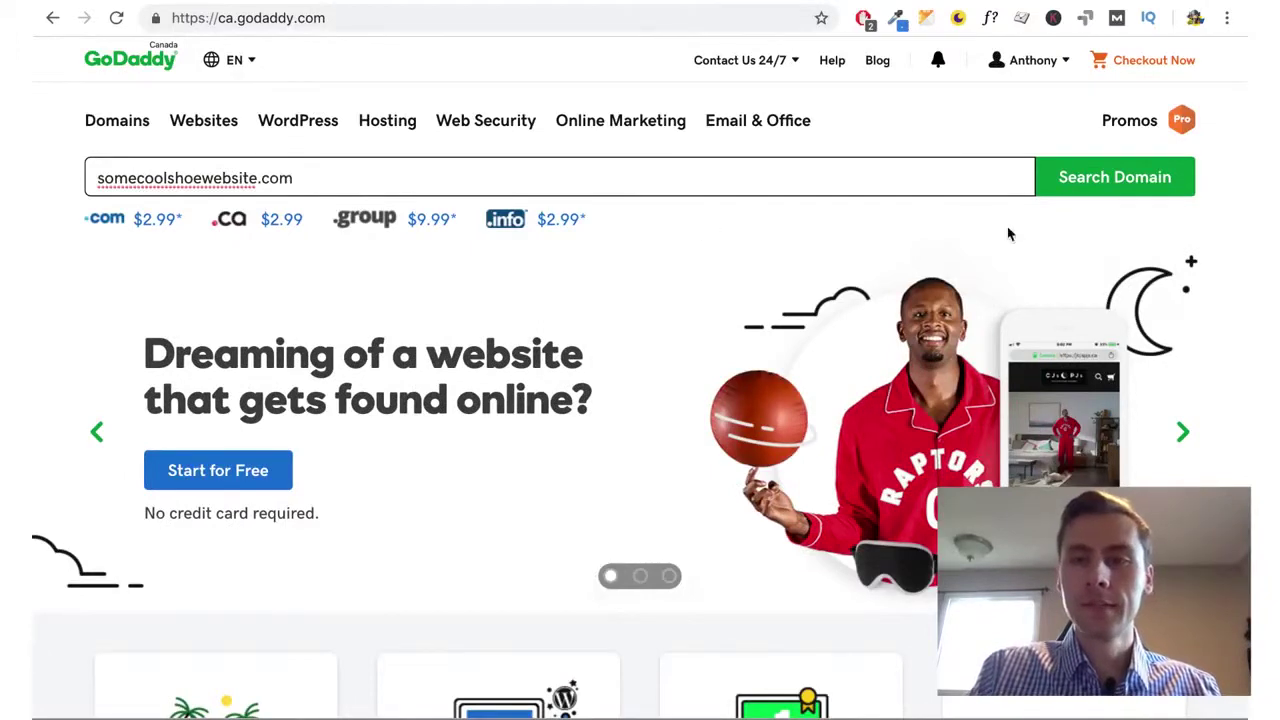
Search somecoolshoewebsite.com, check its $2.99 first-year and $16.99 renewal prices, and add it to cart
left_click(1084, 192)
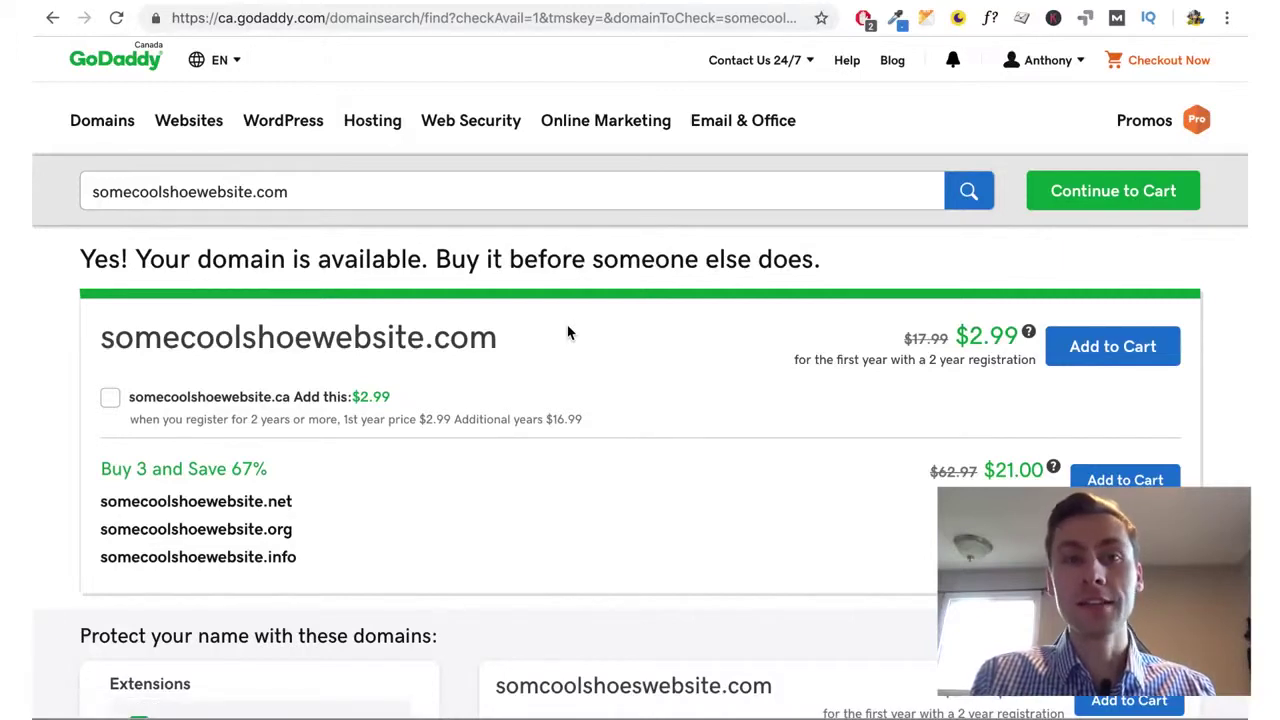
left_click_drag(960, 335, 1016, 338)
left_click(1013, 338)
triple_click(1010, 338)
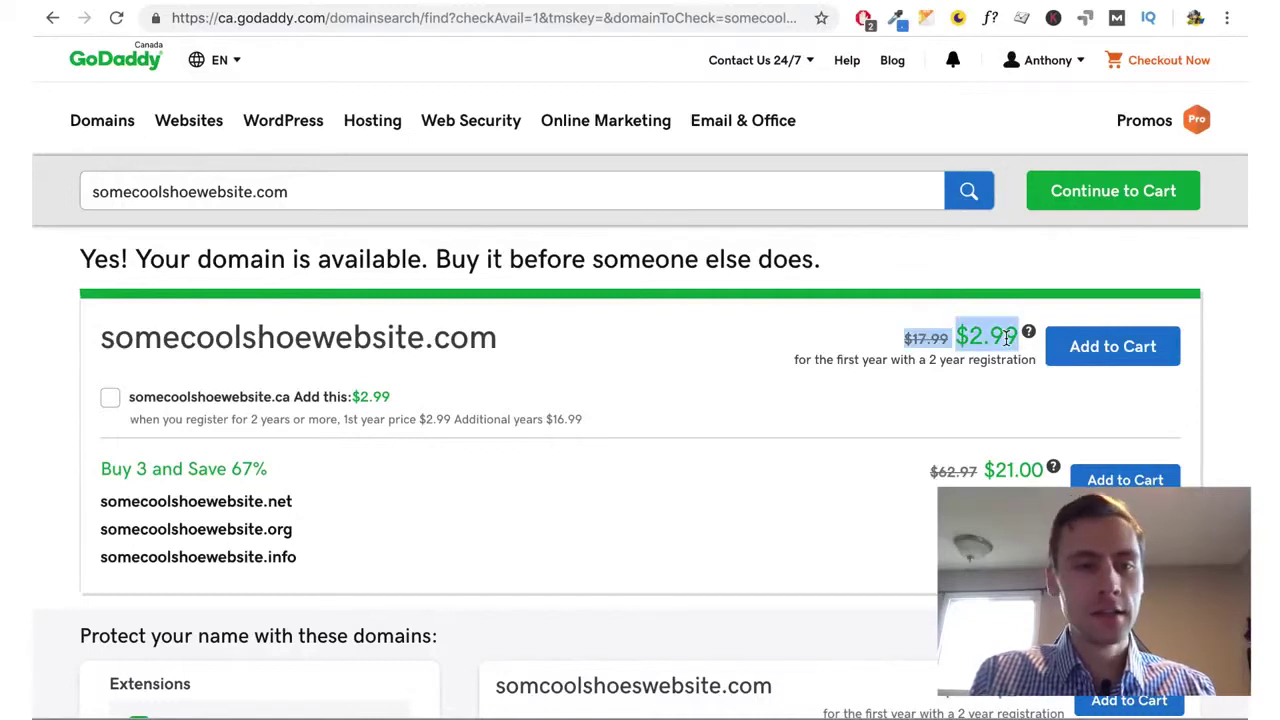
left_click(1006, 338)
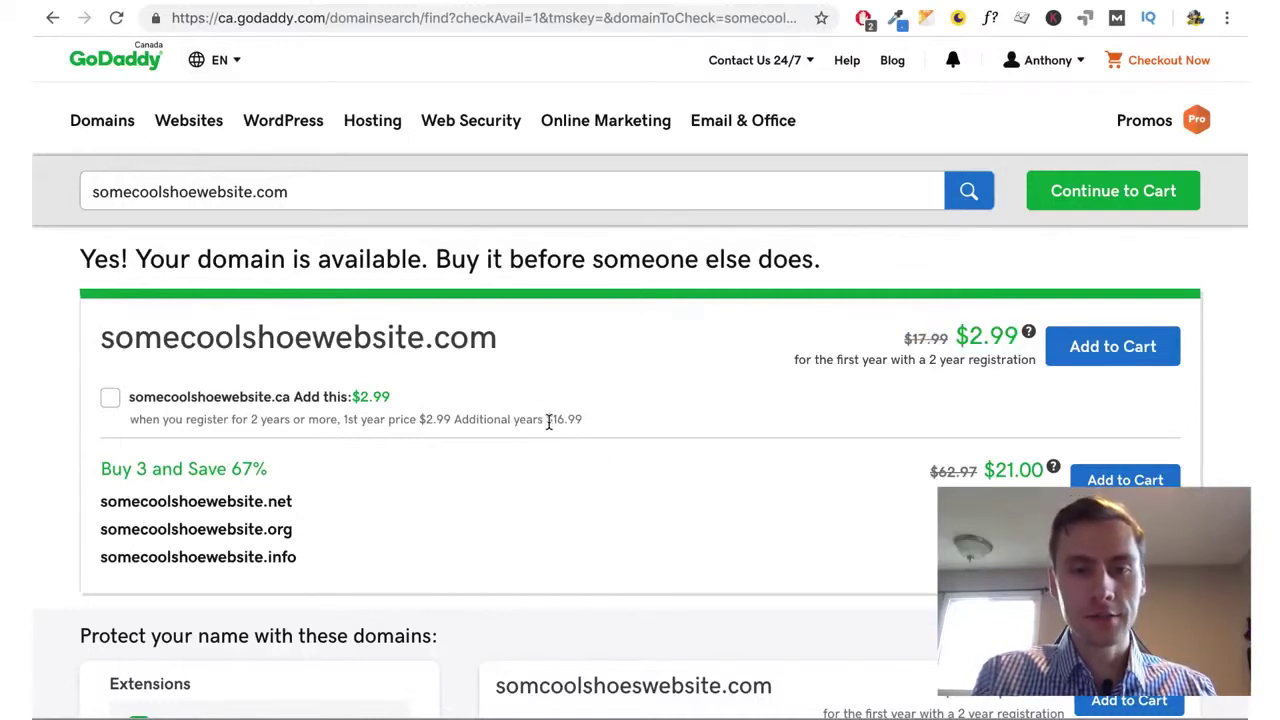
left_click_drag(548, 421, 586, 420)
left_click(584, 420)
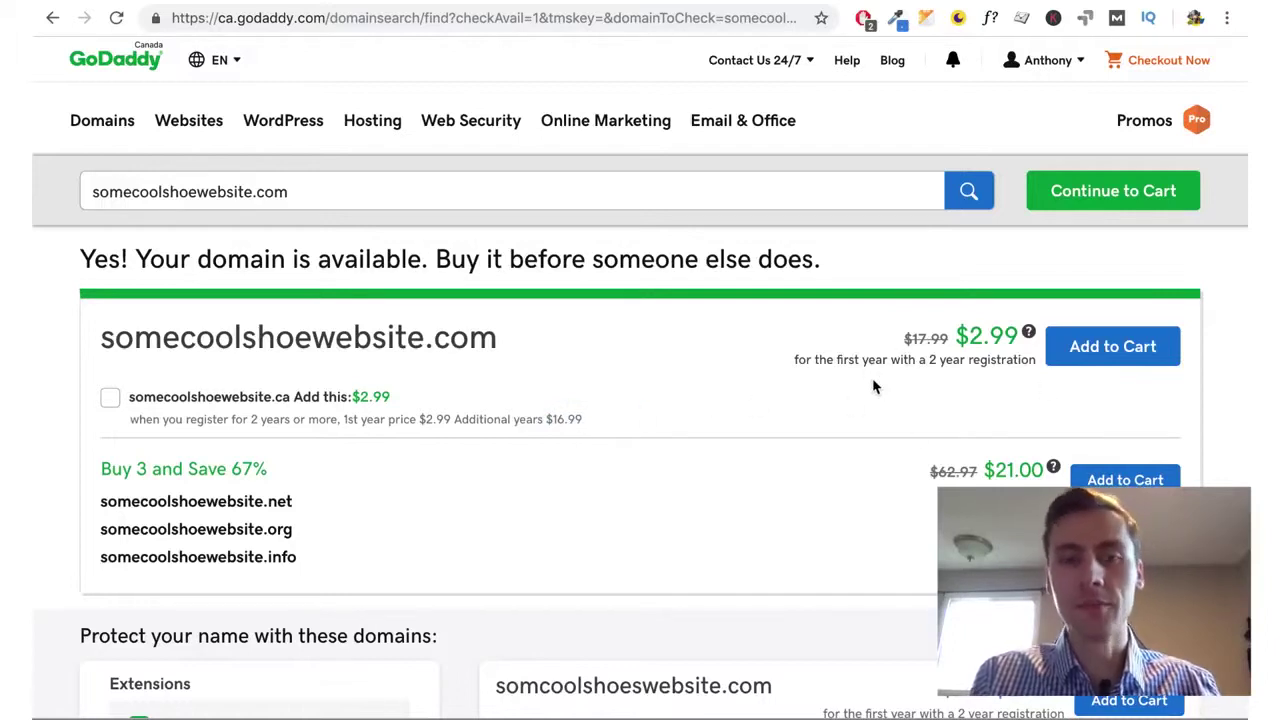
left_click(1097, 346)
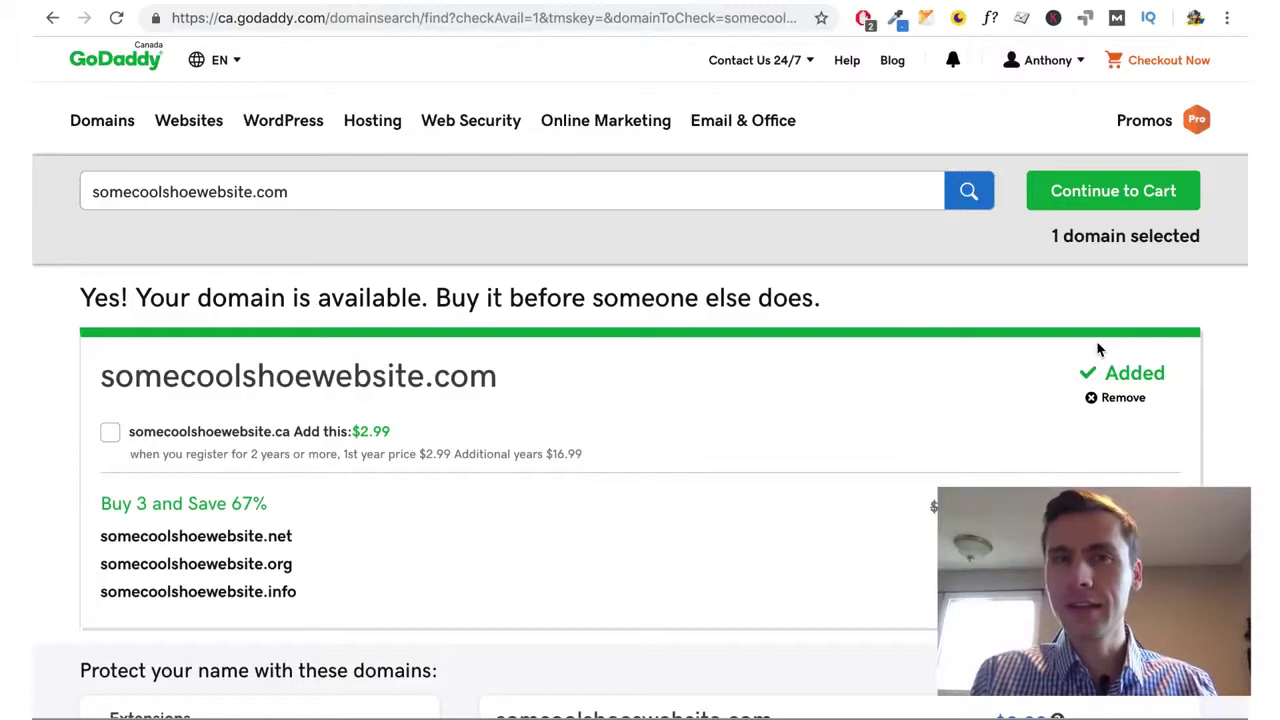
Continue to the domain options page showing Privacy Protection at $9.99 per domain per year
left_click(1113, 190)
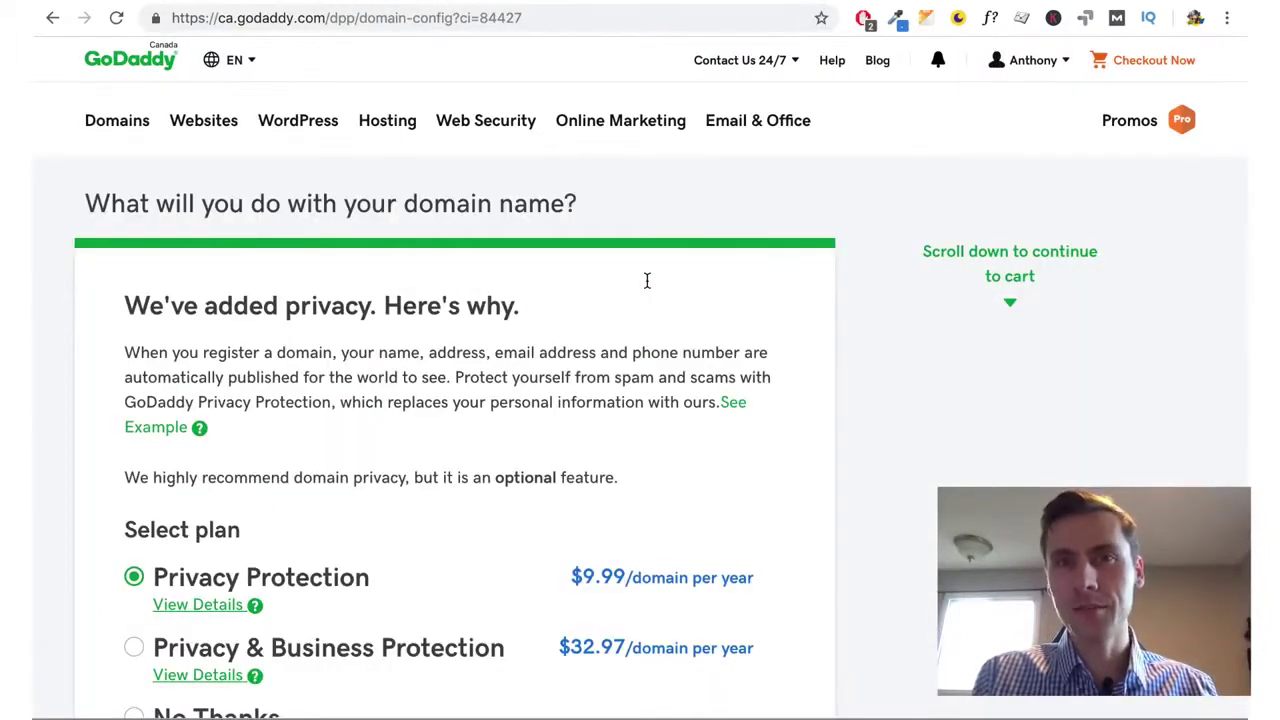
scroll(623, 349, "down", 2)
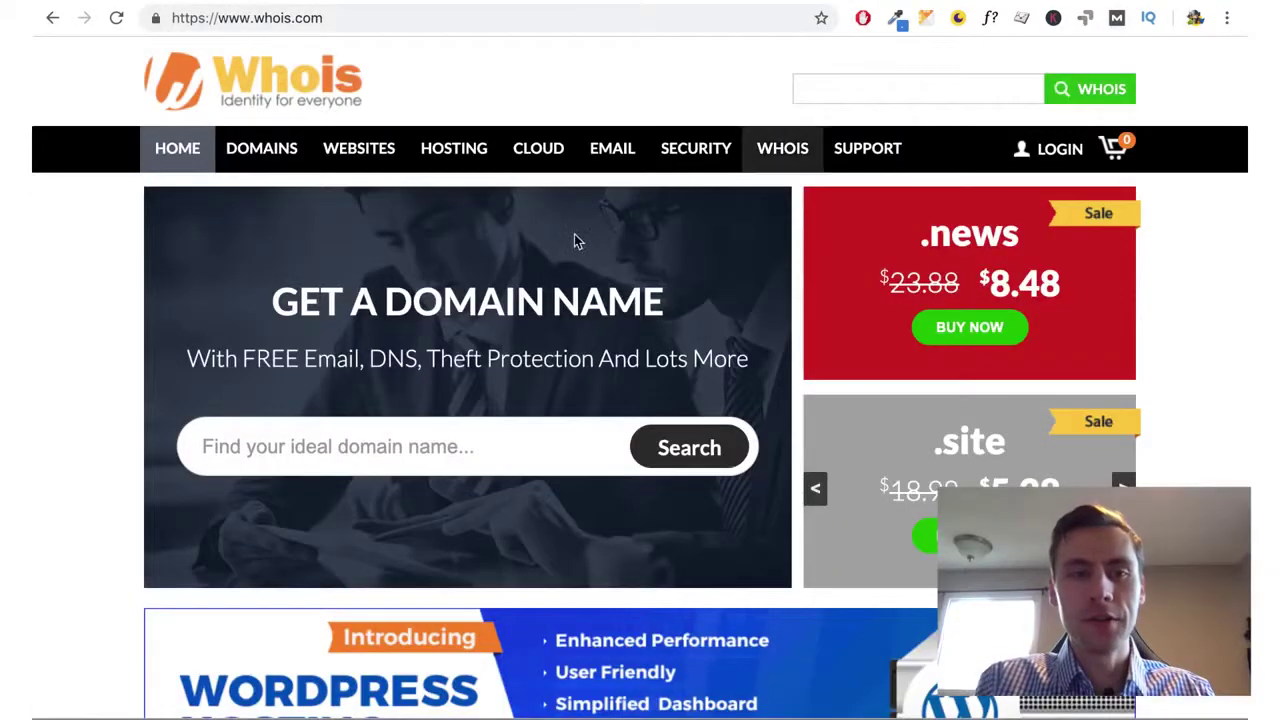
Look up novitafinancial.com on whois.com and find its registrant, Domains By Proxy, LLC
left_click(434, 442)
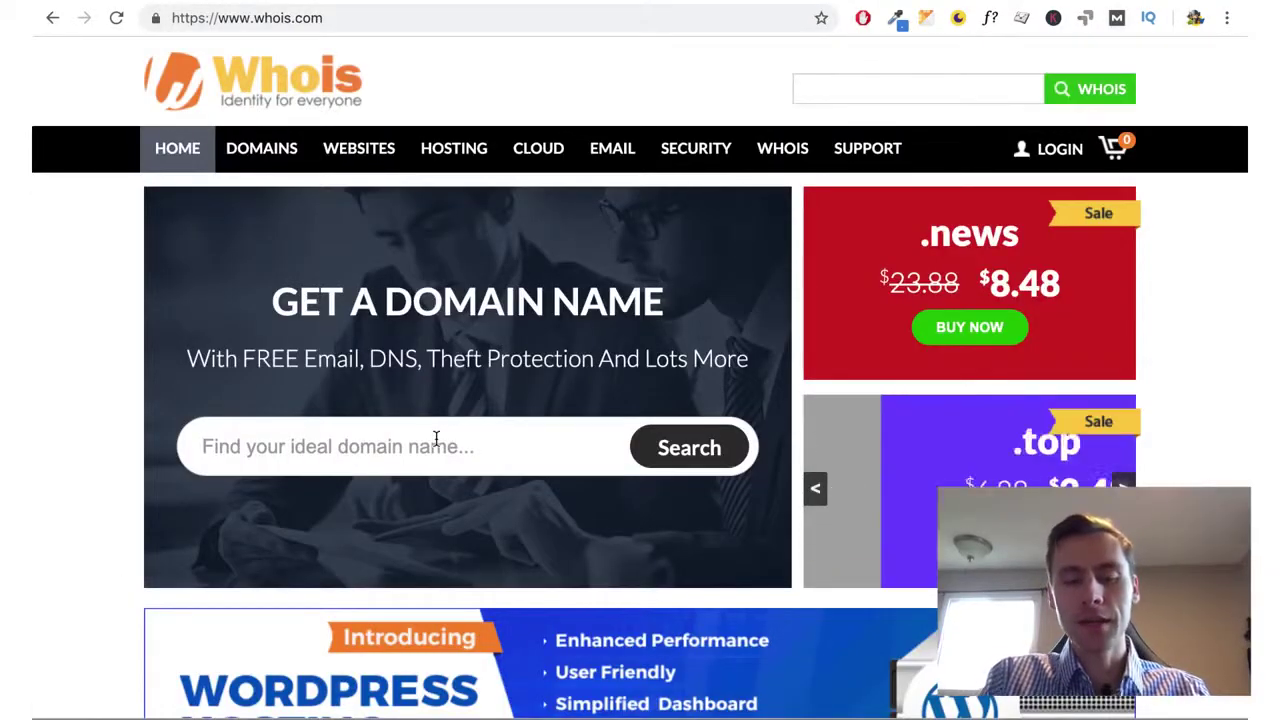
type("novitafinancial.c")
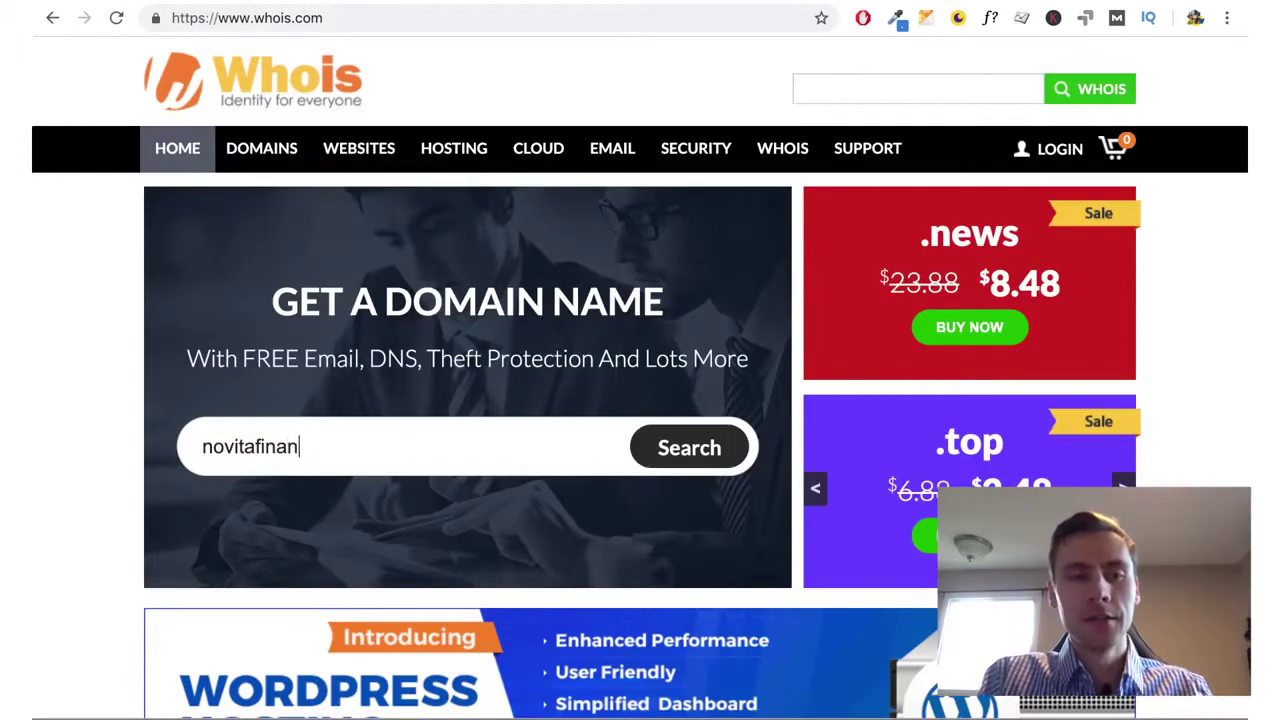
type("om")
left_click(703, 450)
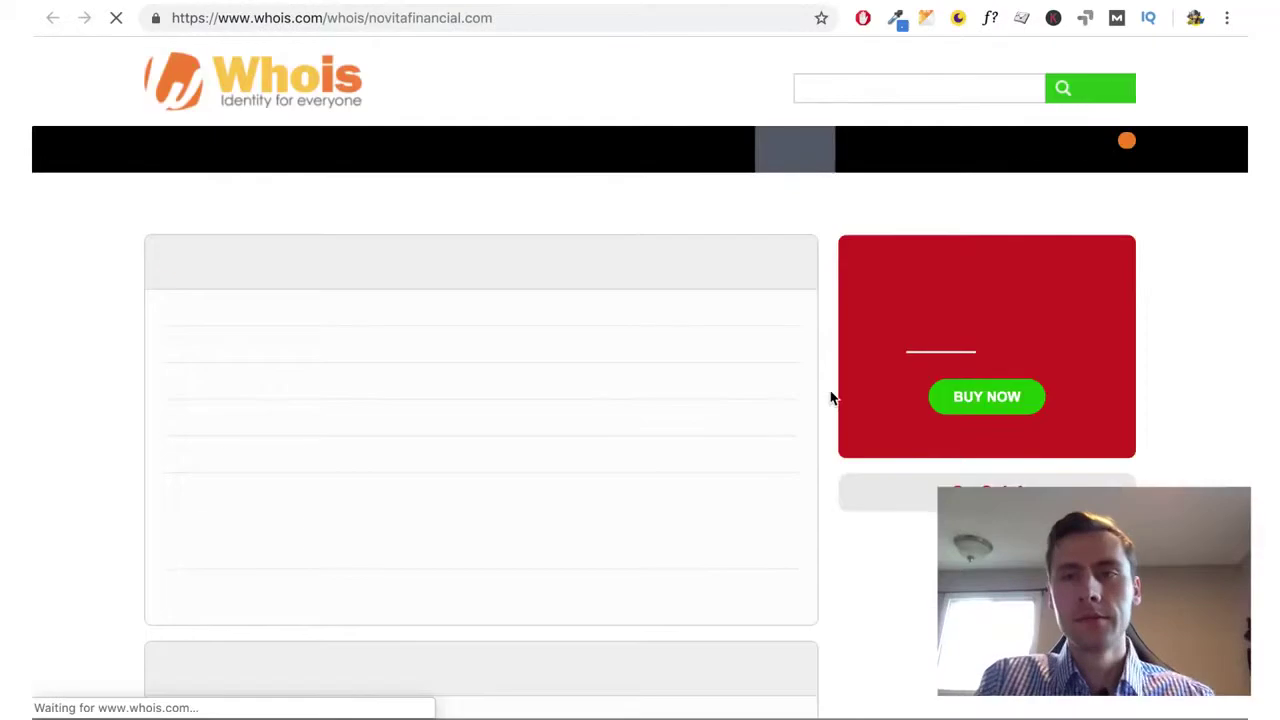
scroll(408, 420, "down", 3)
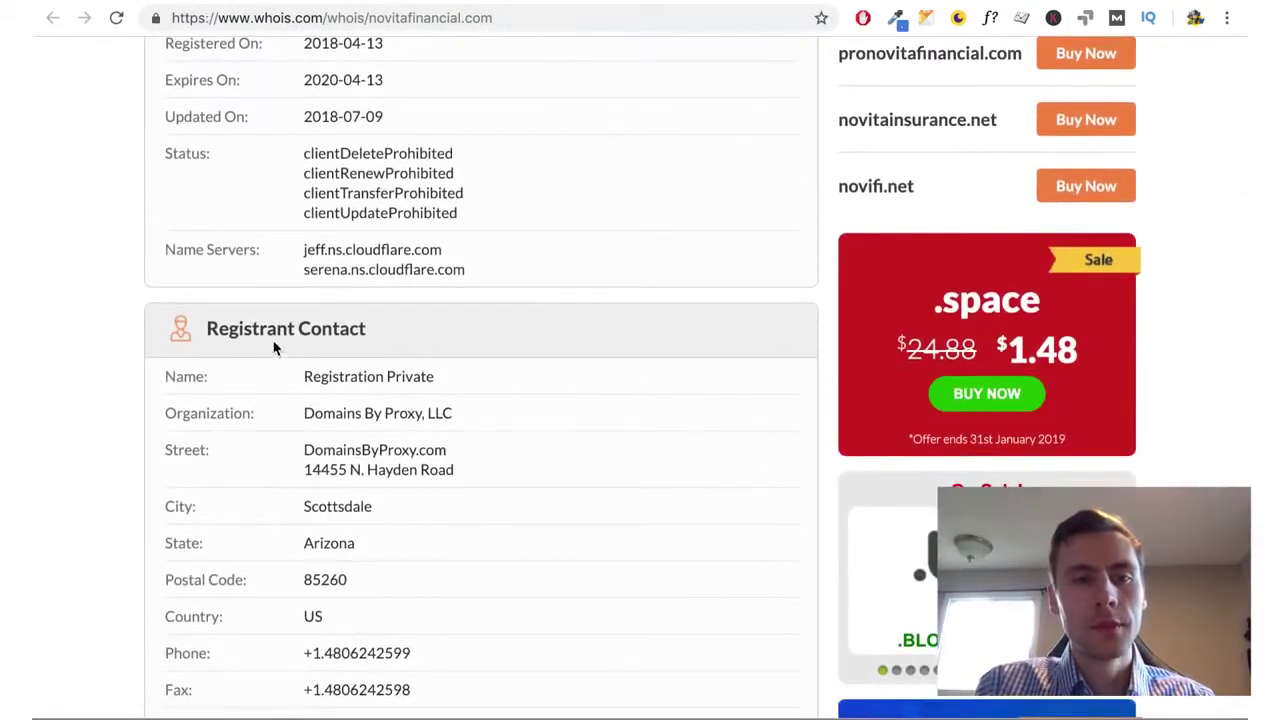
scroll(325, 328, "down", 1)
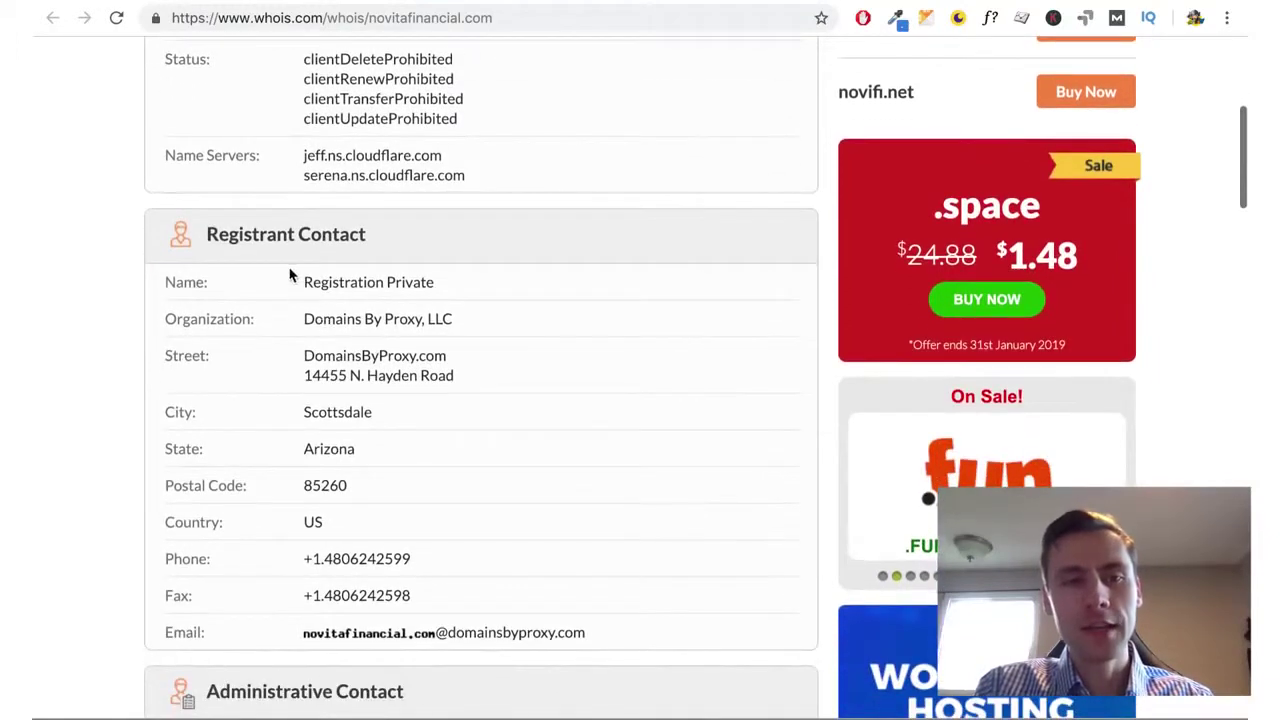
triple_click(308, 318)
left_click(346, 318)
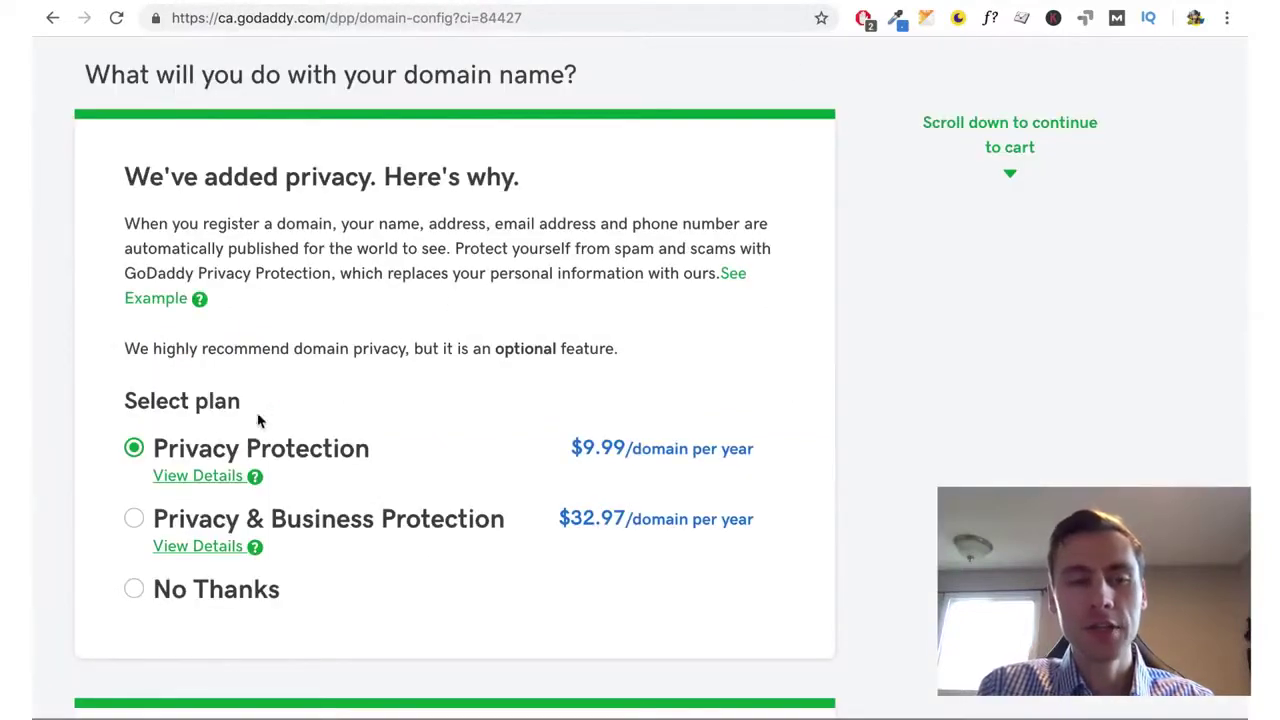
Decline domain privacy protection by choosing No Thanks
left_click_drag(162, 450, 397, 450)
left_click(397, 453)
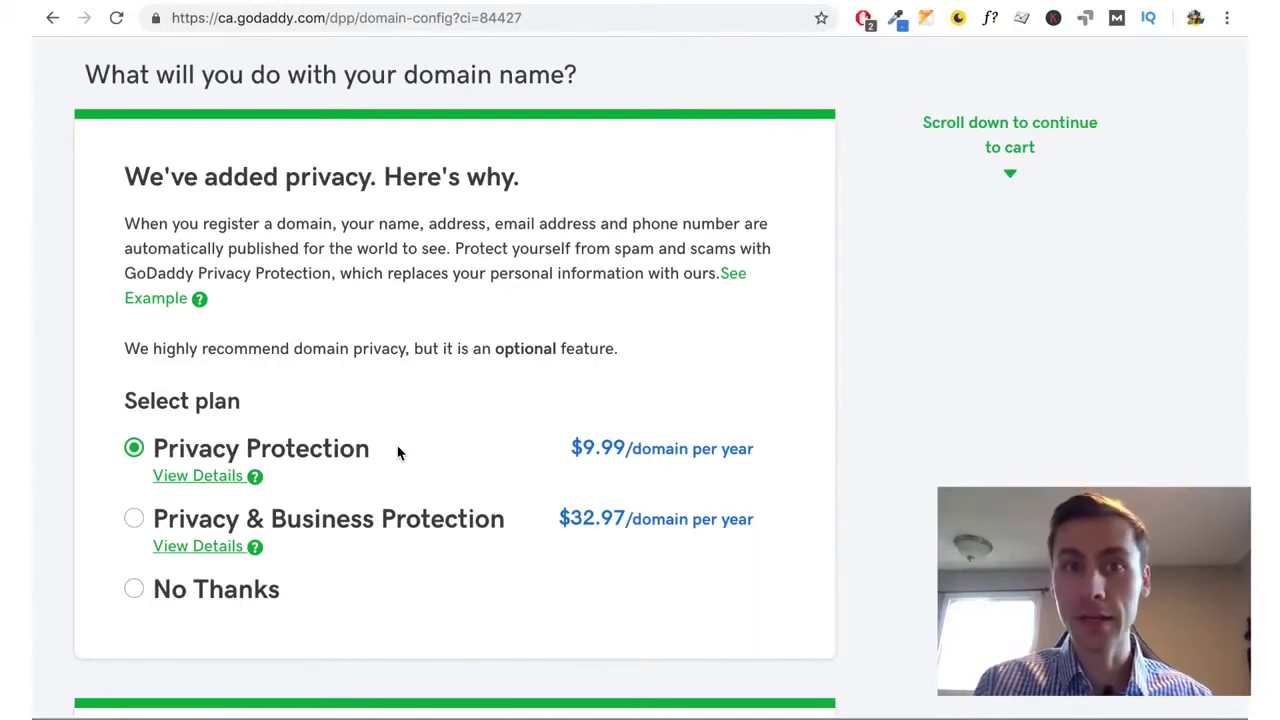
left_click(138, 589)
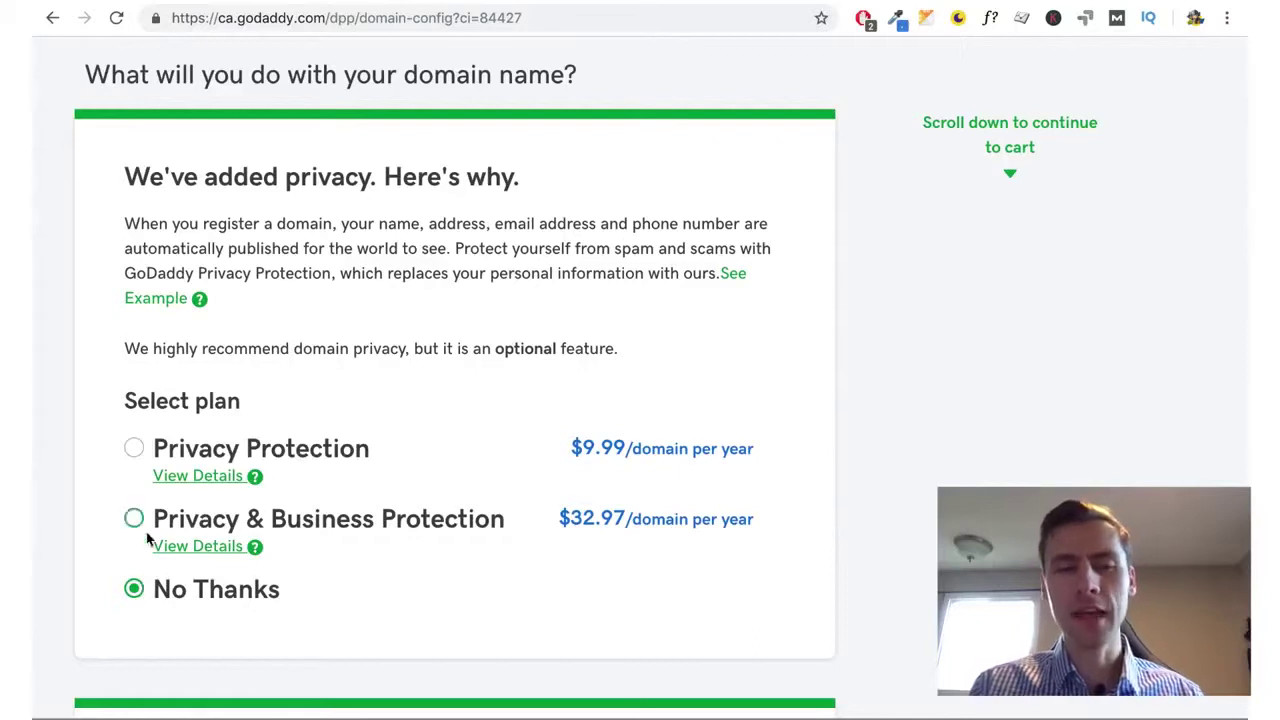
left_click(138, 450)
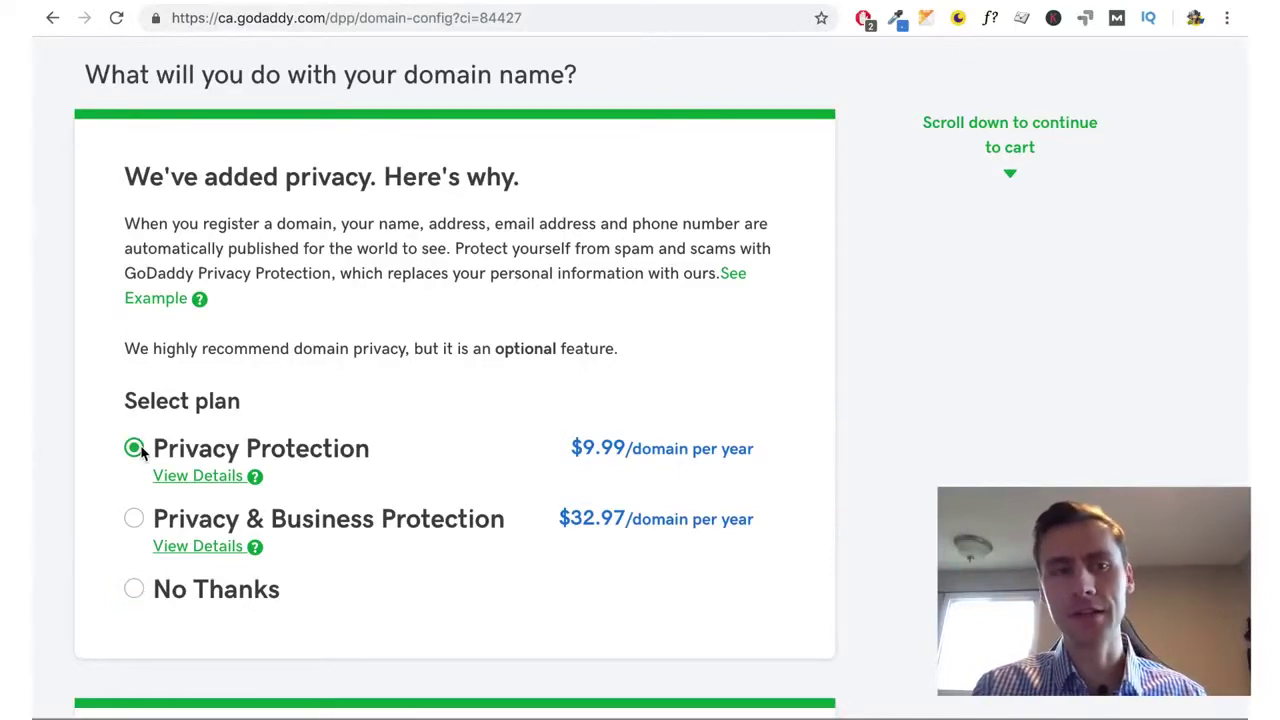
left_click(133, 590)
Uncheck the free website offer and continue to checkout with these options
scroll(60, 598, "down", 3)
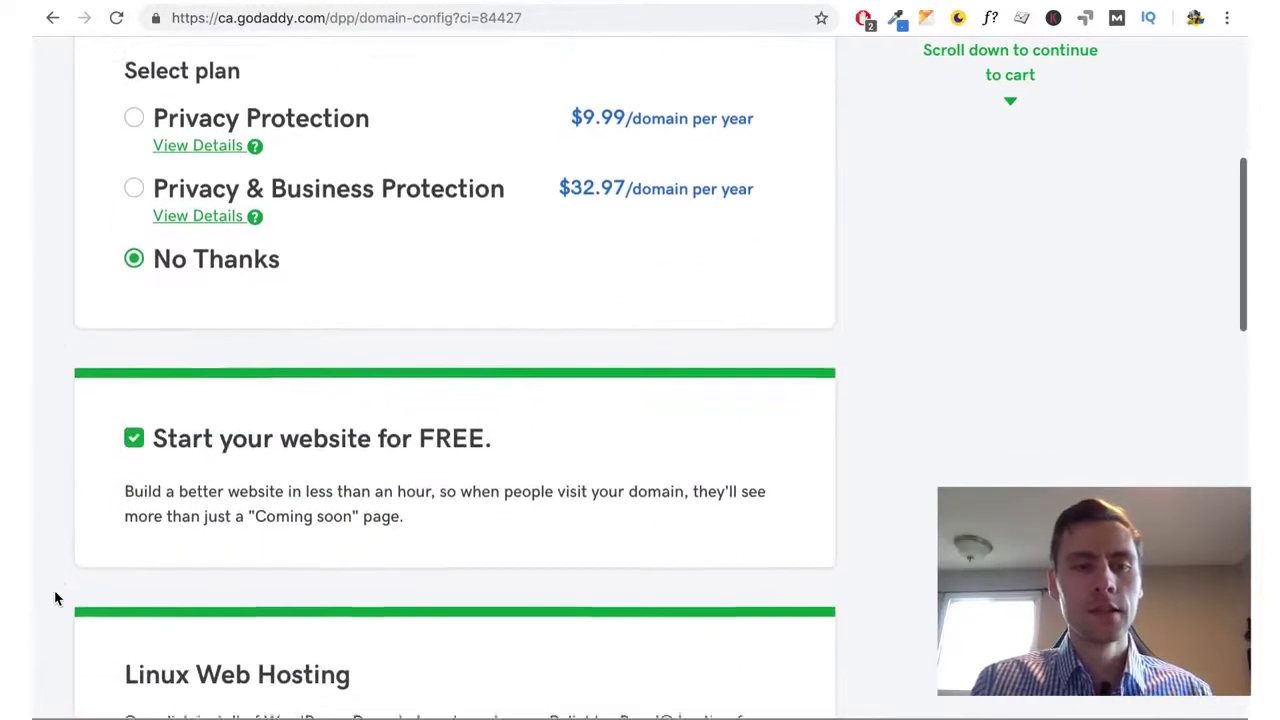
scroll(56, 598, "down", 1)
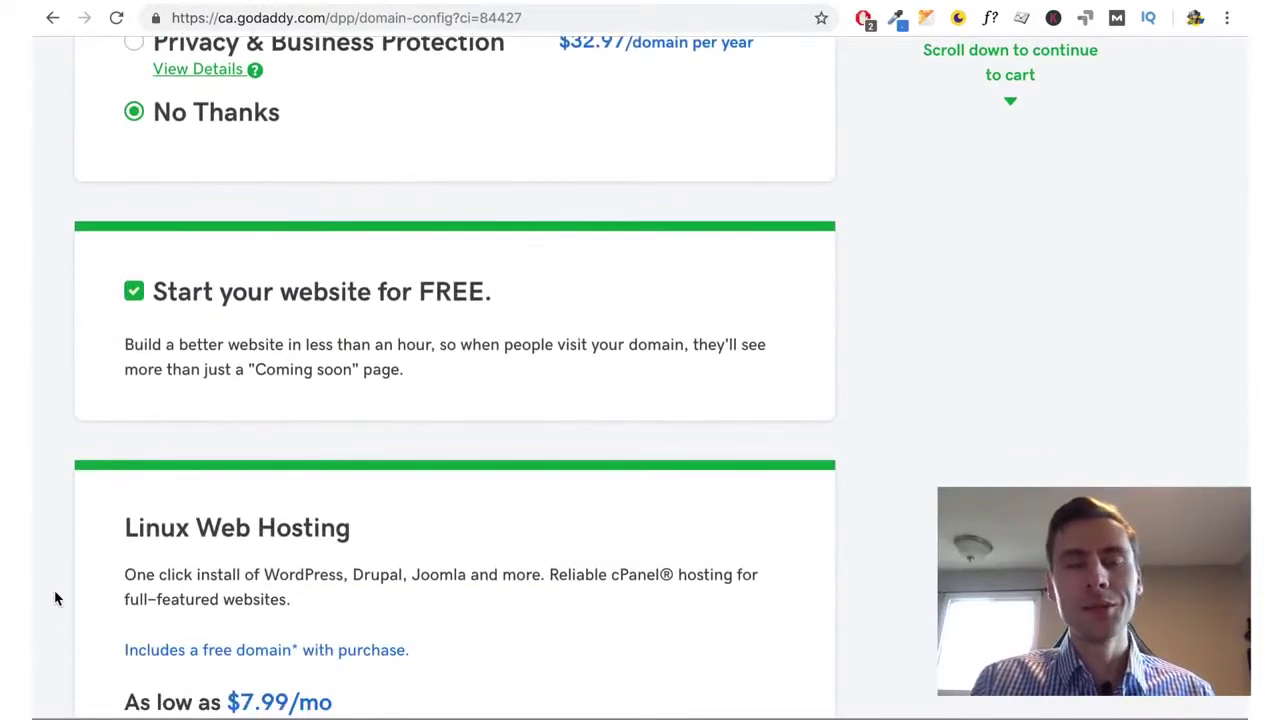
left_click(136, 299)
scroll(73, 425, "down", 3)
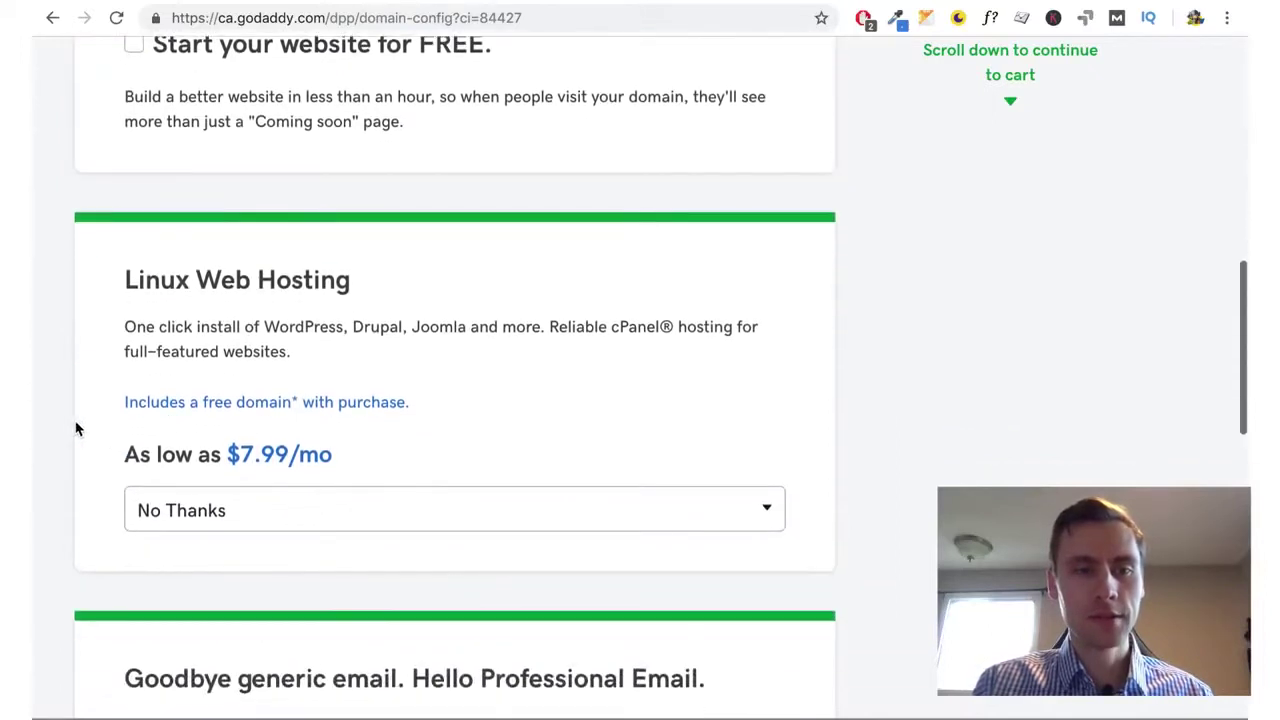
scroll(251, 504, "down", 3)
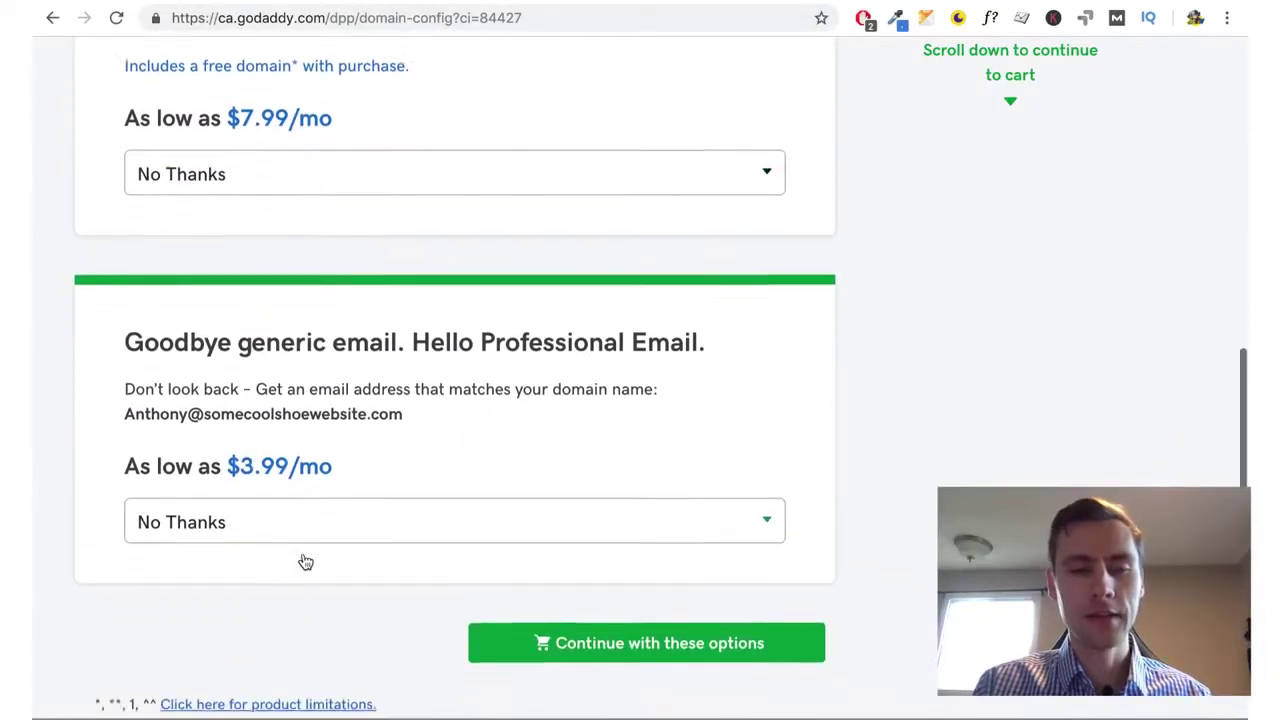
scroll(305, 562, "down", 1)
left_click(555, 594)
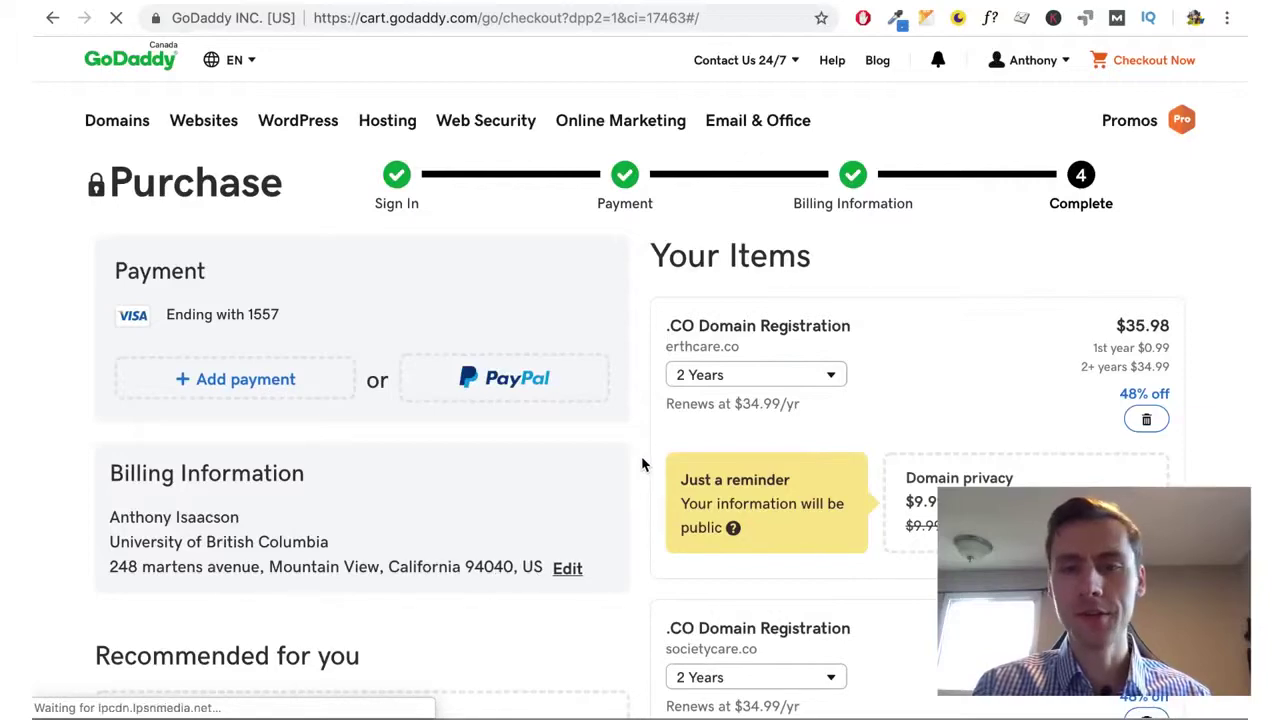
Remove the erthcare.co, societycare.co and carboncure.co domains from the cart
scroll(643, 464, "down", 3)
scroll(643, 464, "down", 1)
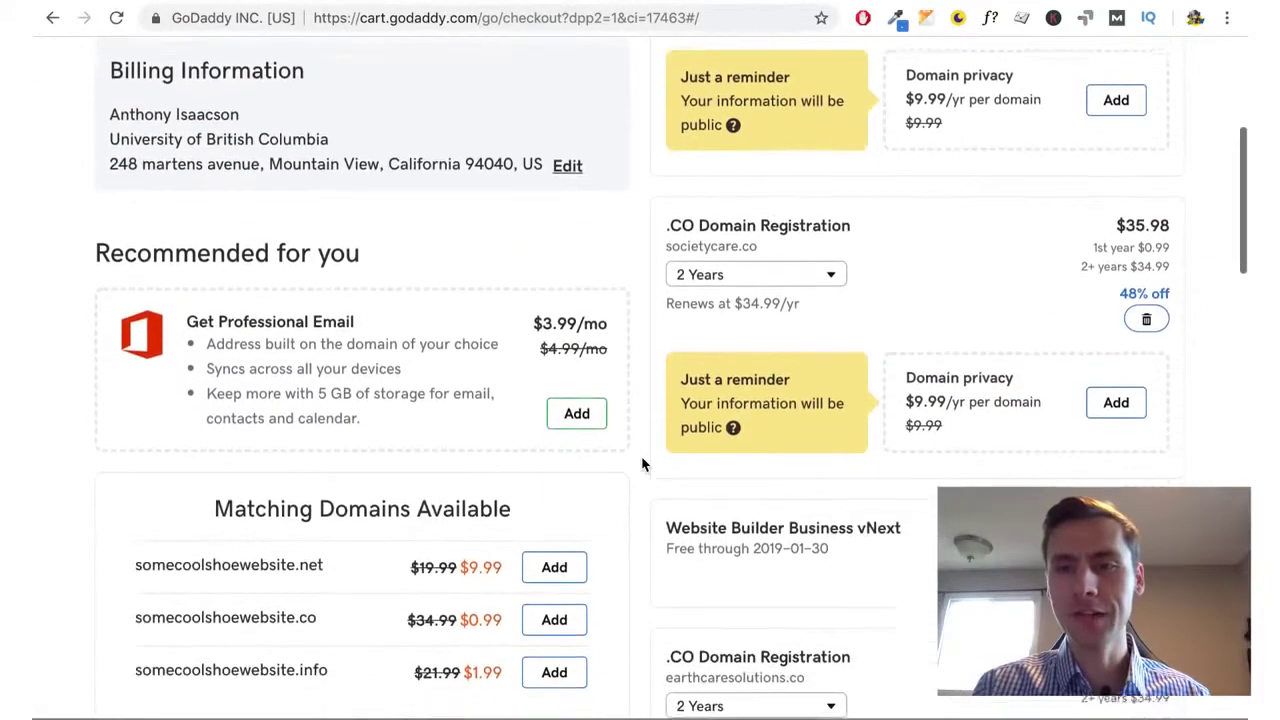
scroll(643, 463, "up", 3)
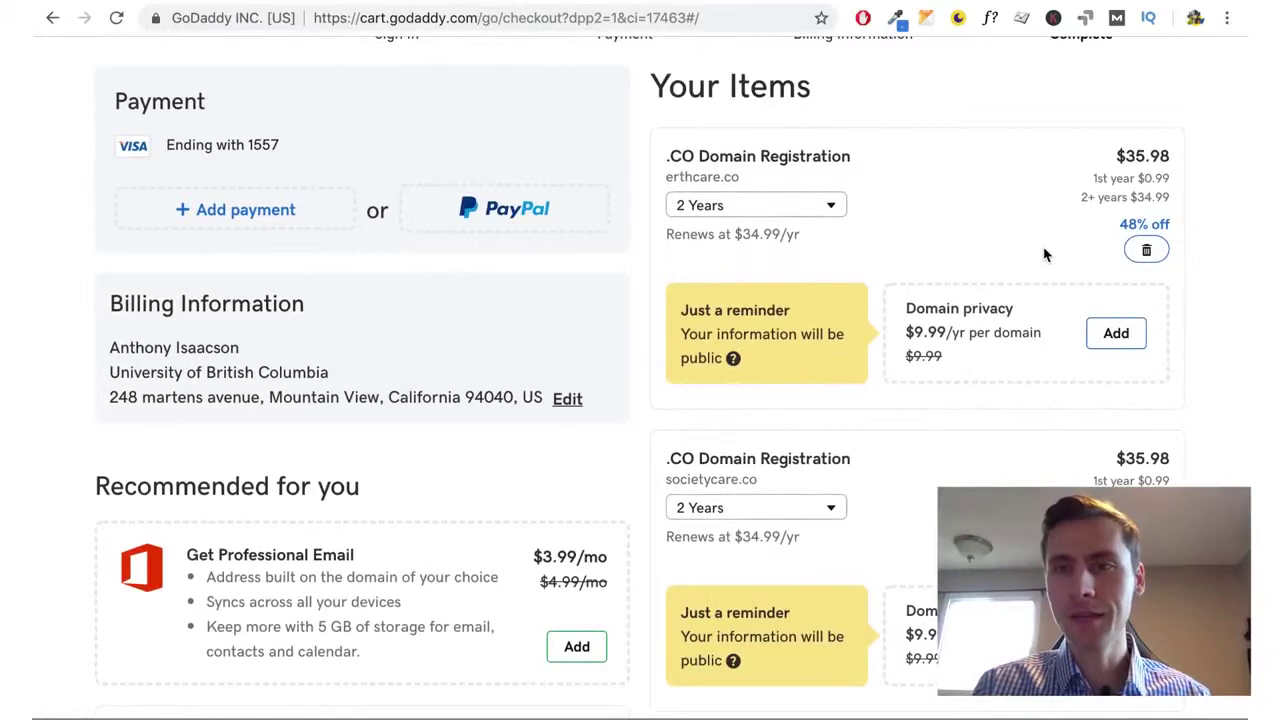
left_click(1142, 251)
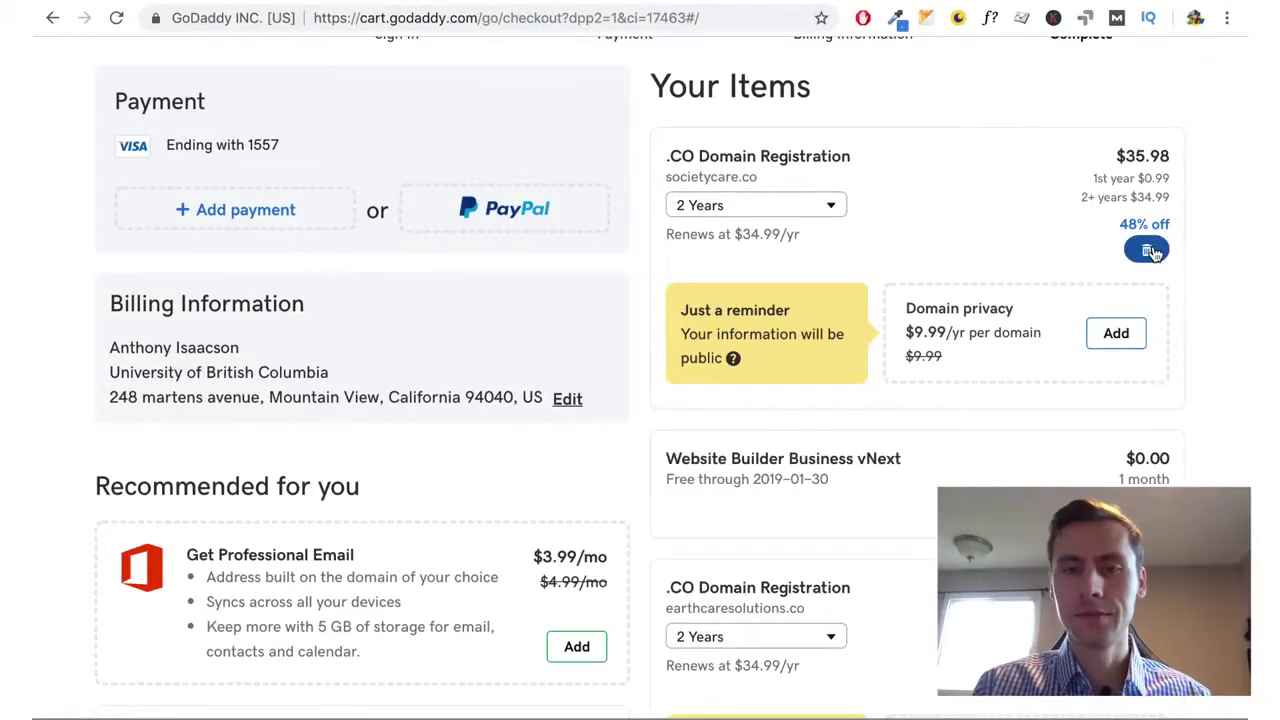
left_click(1150, 251)
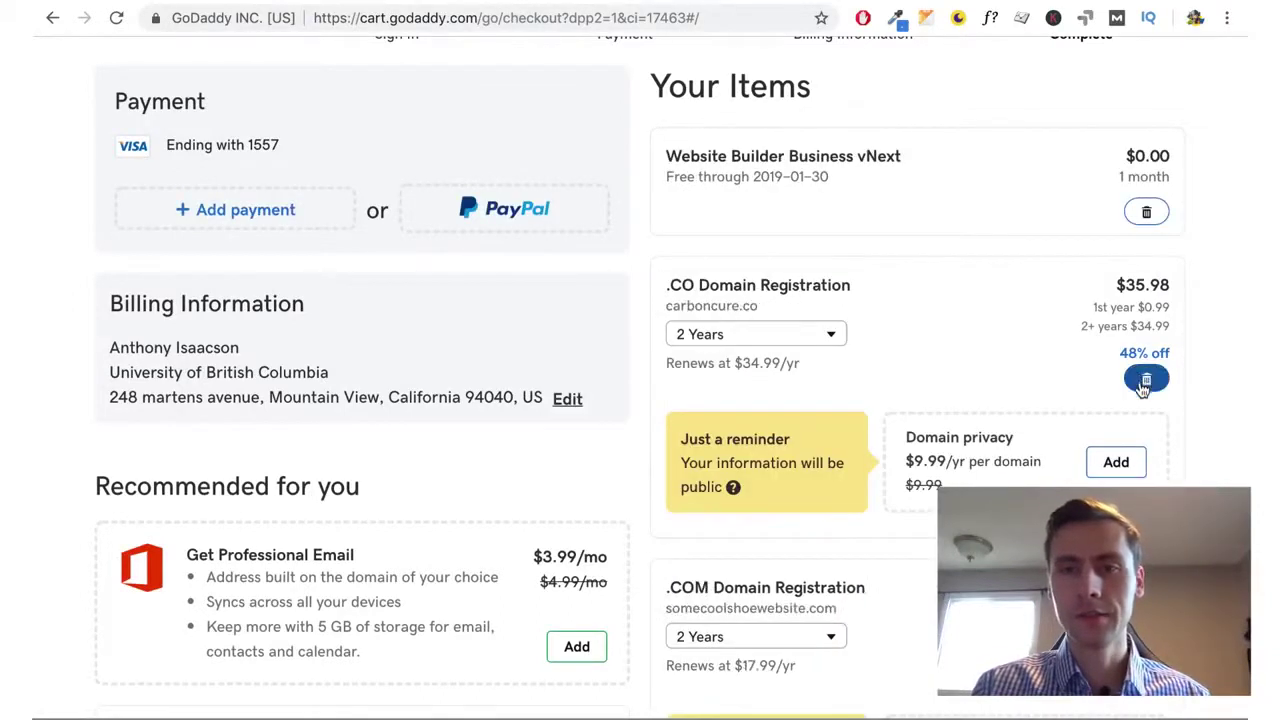
left_click(1145, 380)
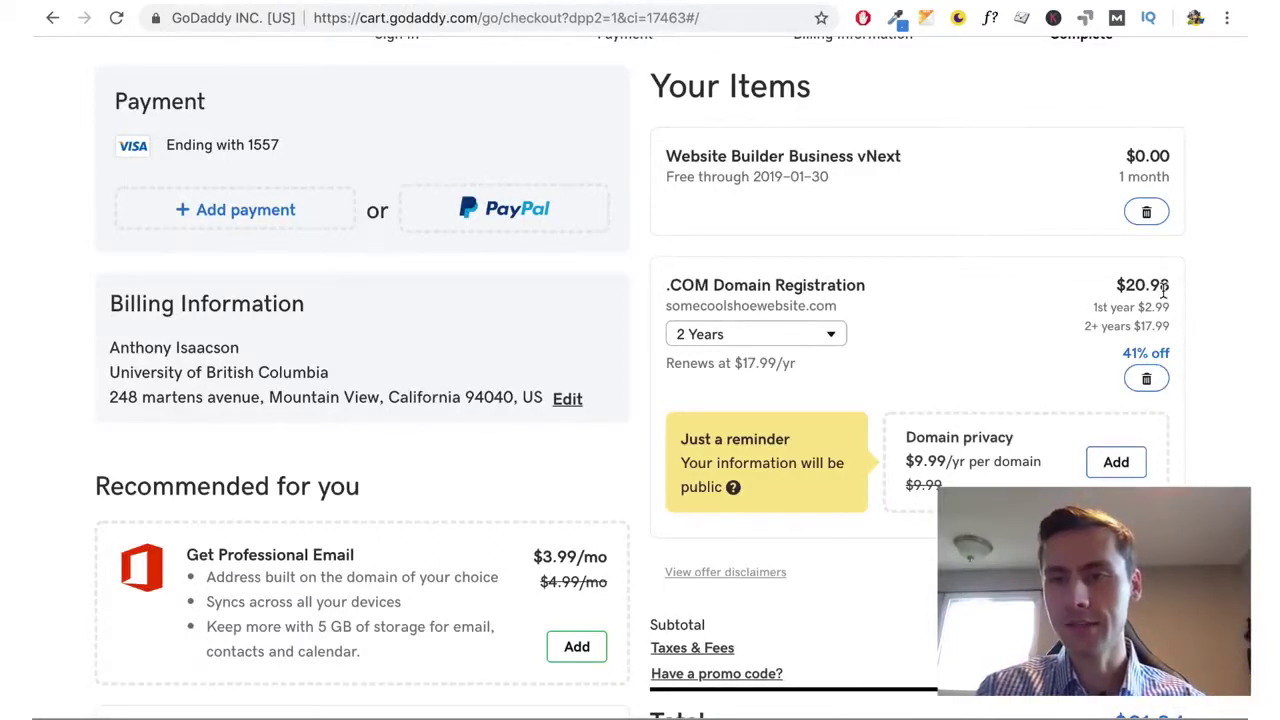
scroll(1162, 316, "down", 2)
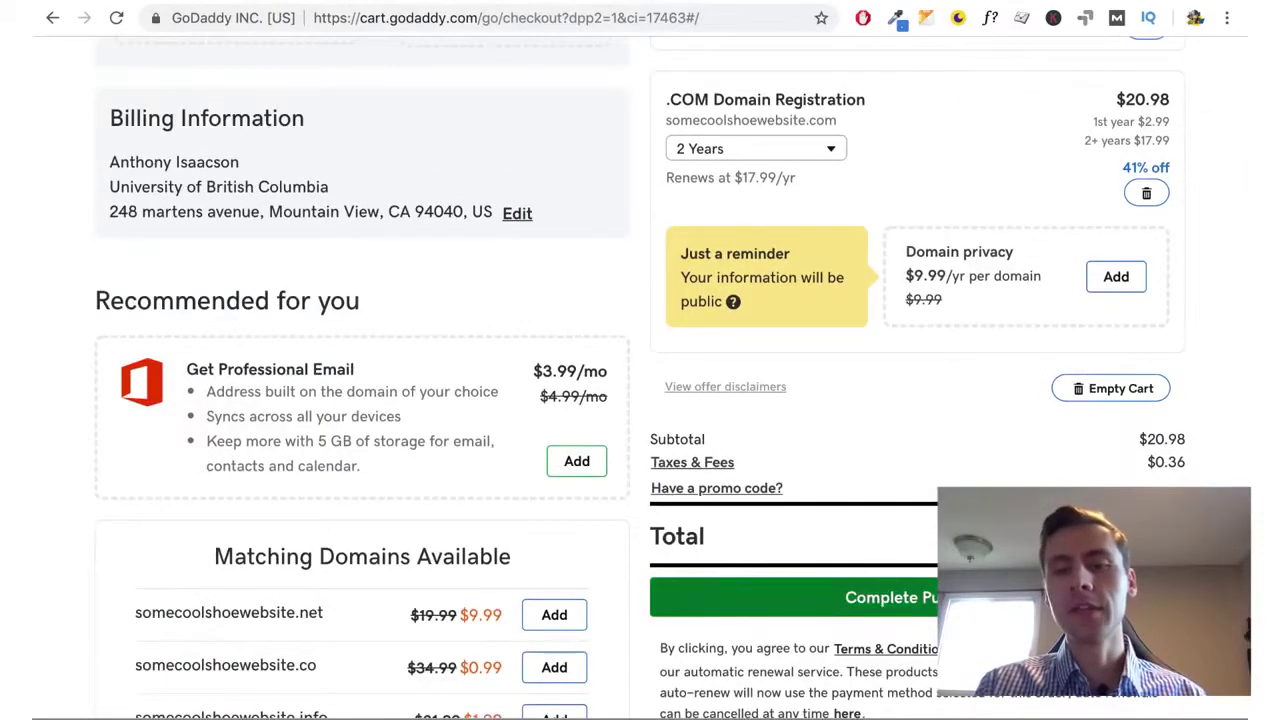
scroll(978, 276, "up", 4)
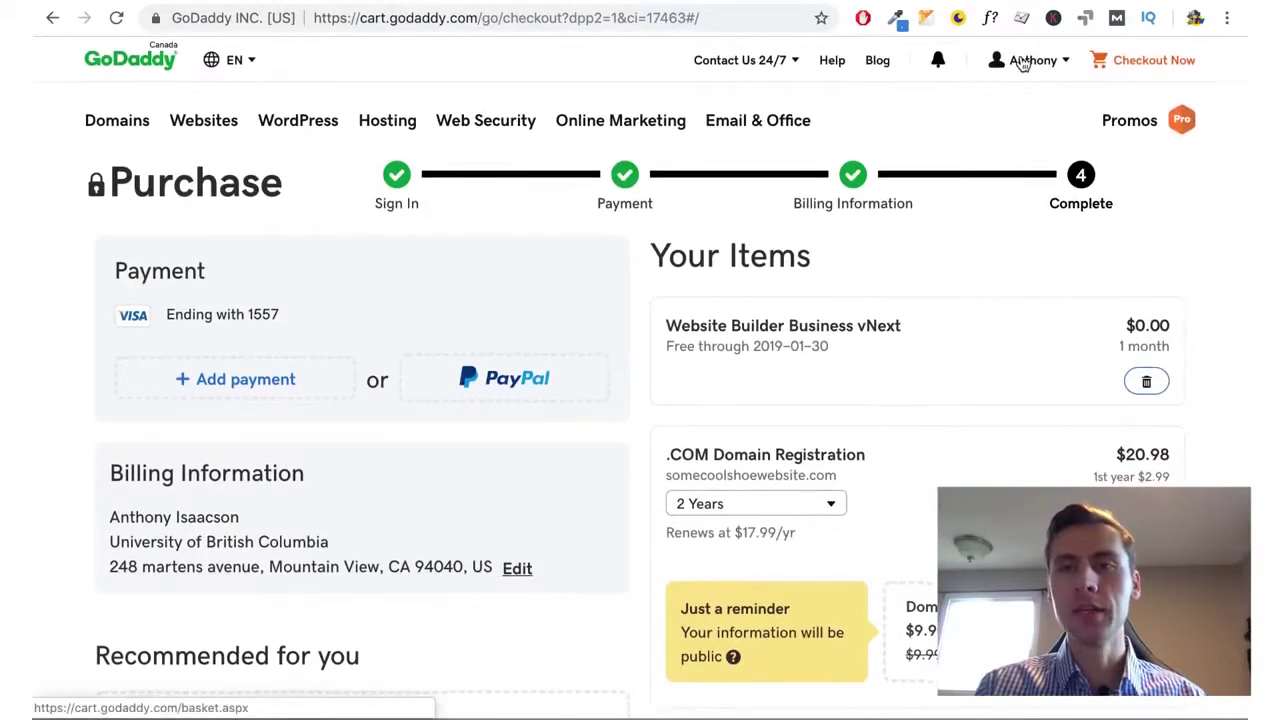
Open My Domains via Manage Domains and copy server IP 54.244.207.236 from the blog's address bar
left_click(1020, 57)
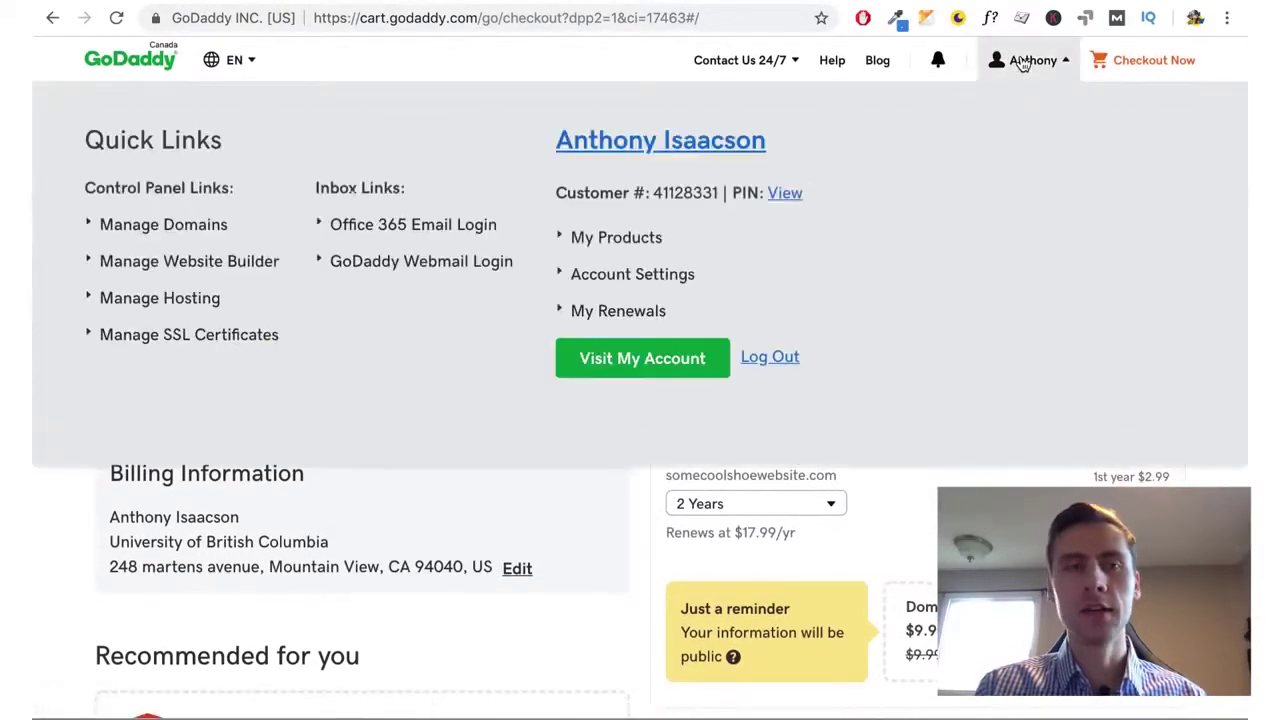
left_click(168, 225)
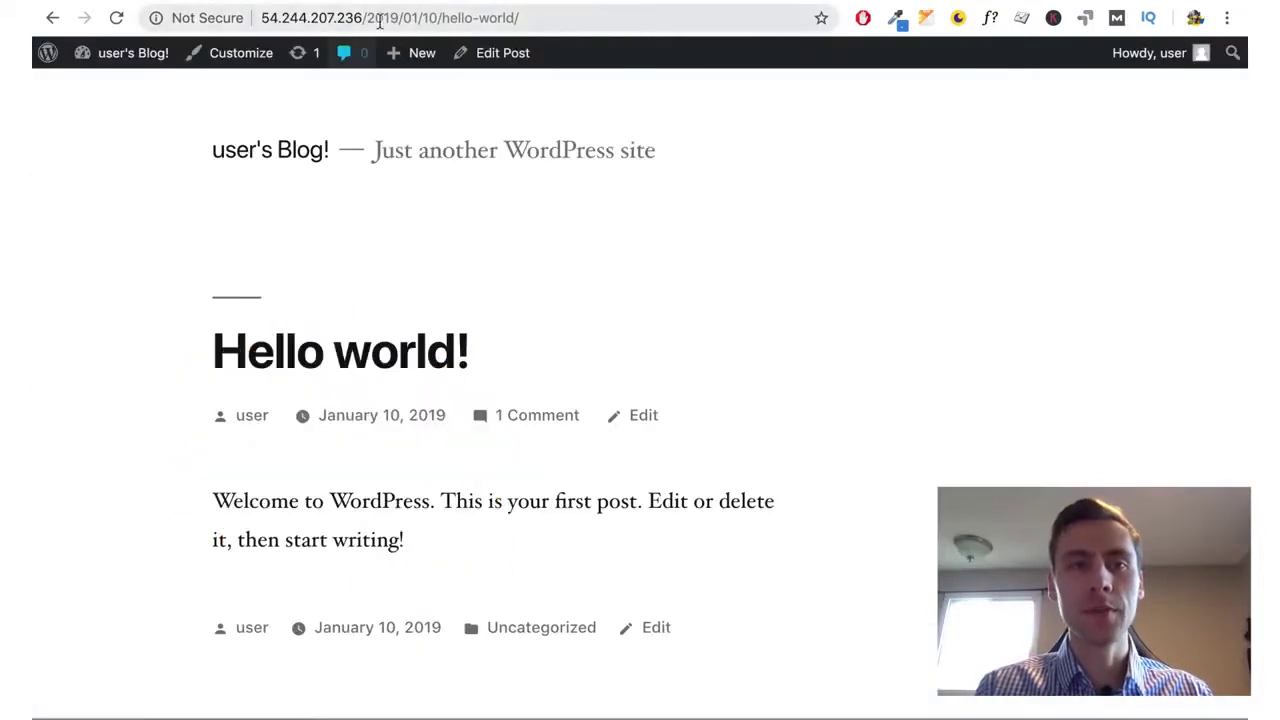
left_click(363, 18)
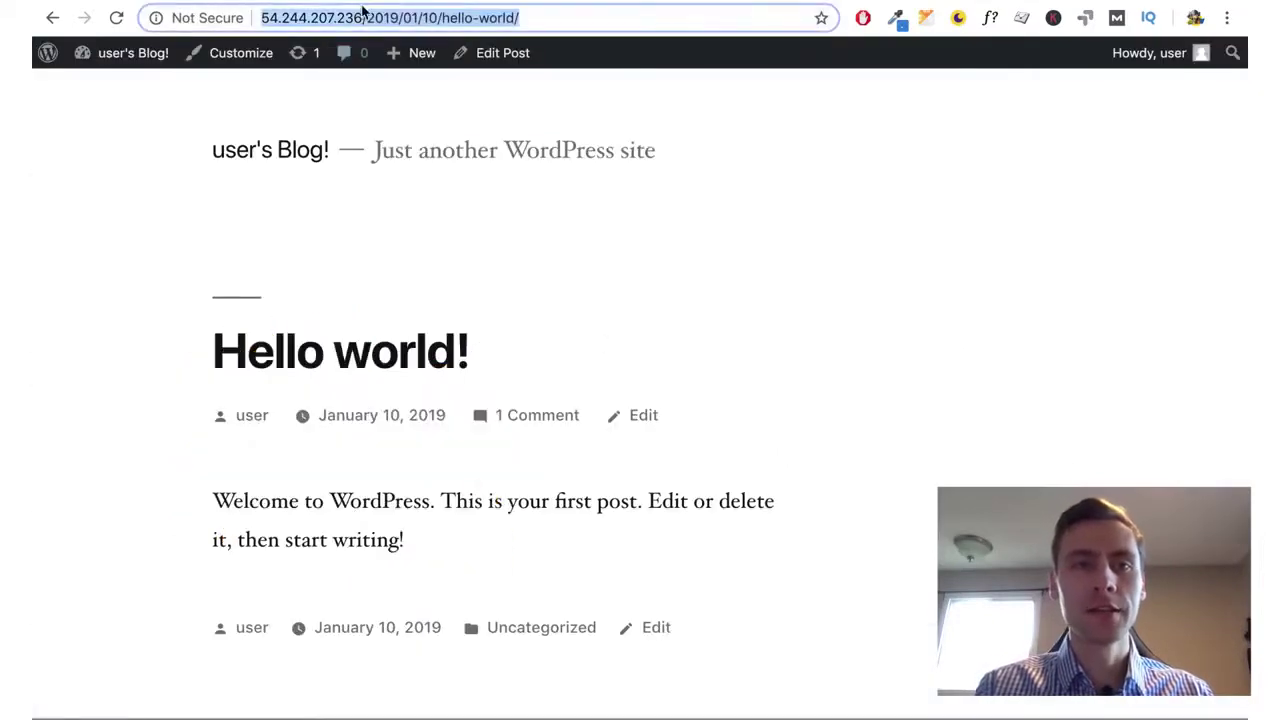
left_click(363, 18)
left_click_drag(363, 18, 258, 18)
key("ctrl+c")
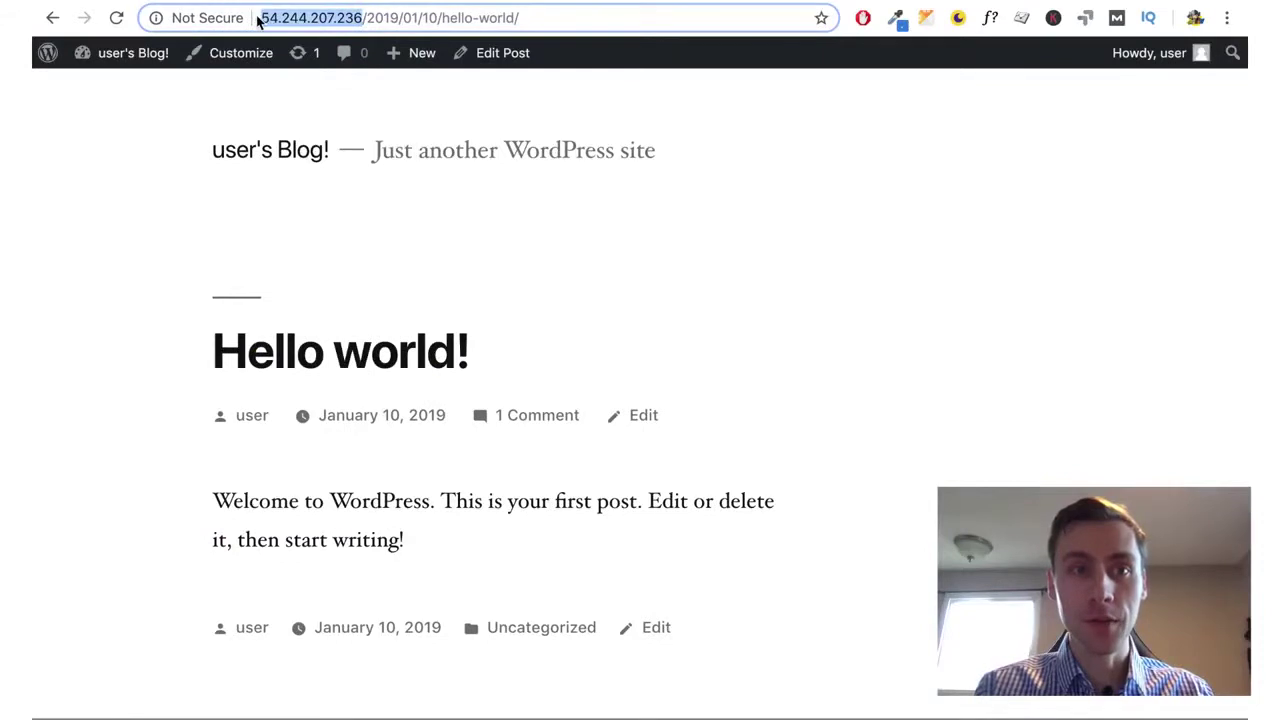
mouse_move(390, 55)
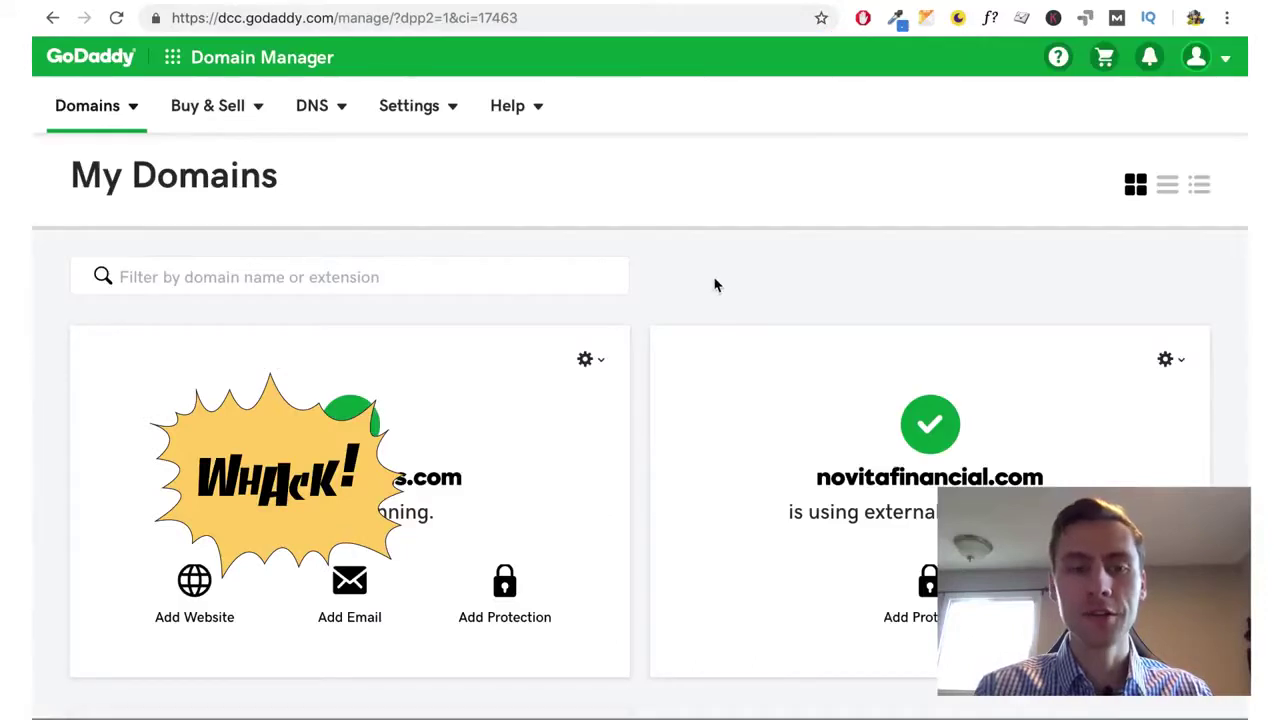
In findtexasloans.com's DNS management, change the @ A record's Points to value to 54.244.207.236
left_click(596, 367)
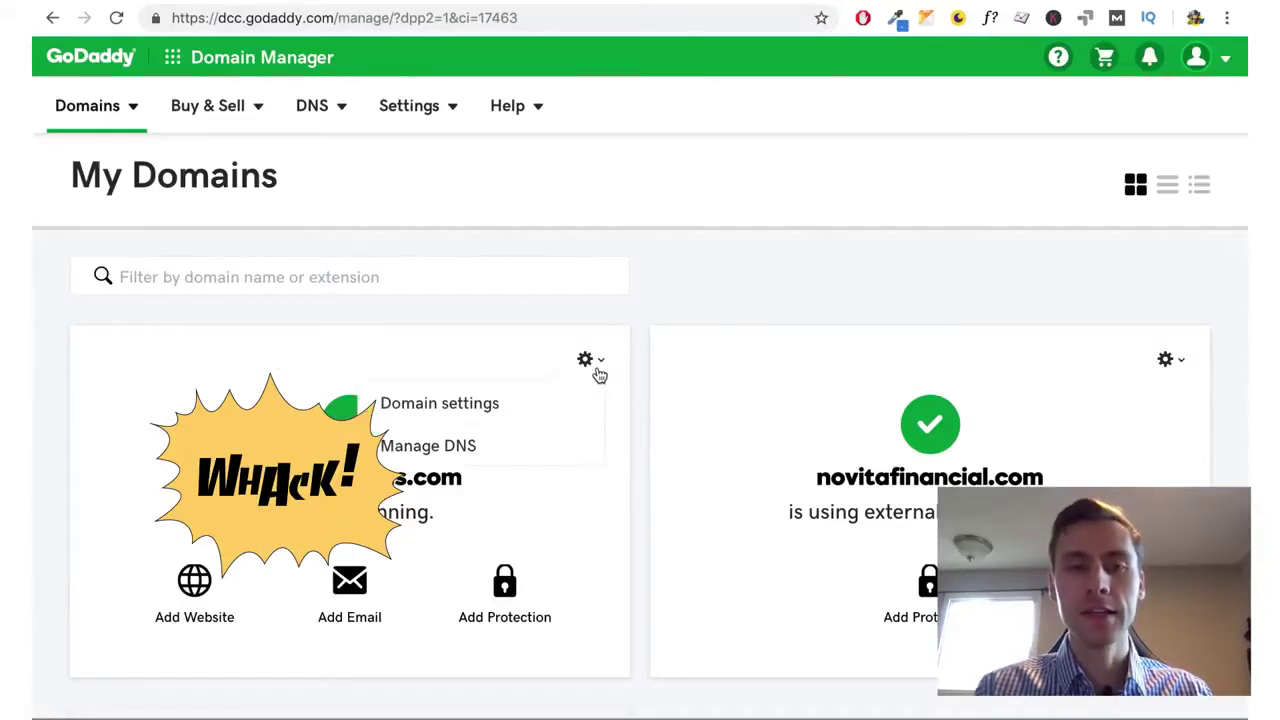
left_click(500, 454)
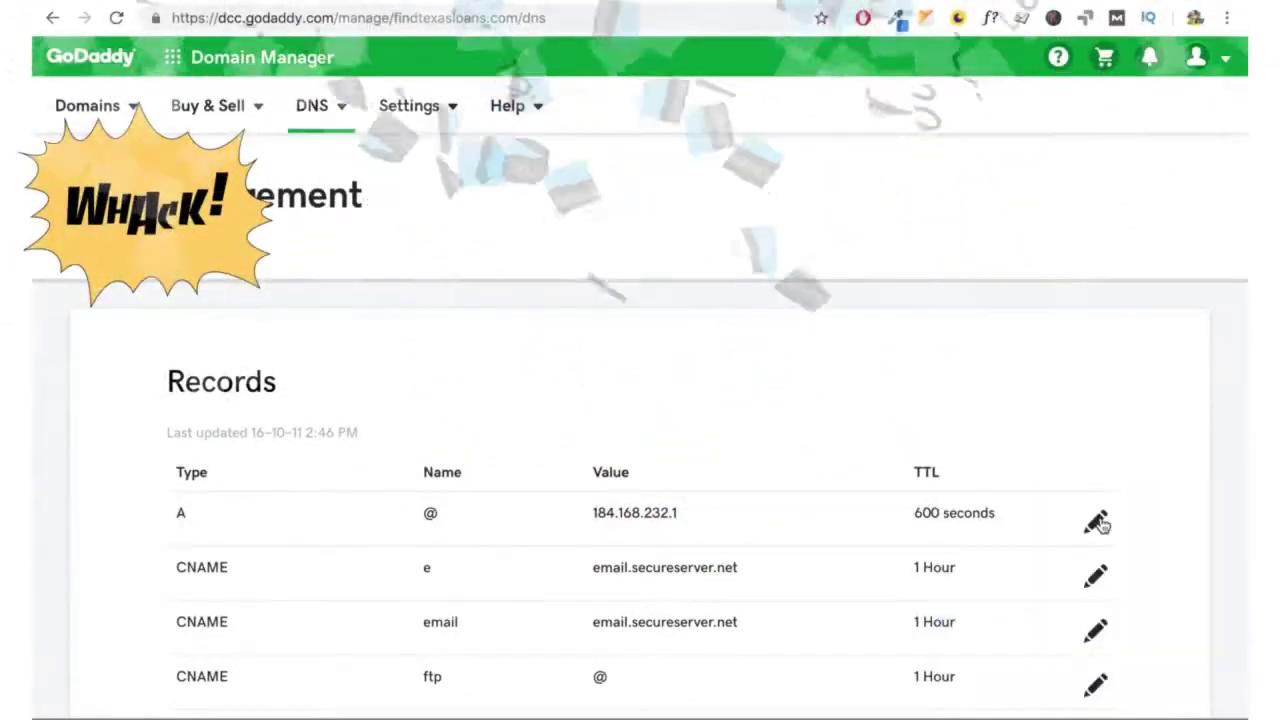
left_click(1097, 521)
scroll(773, 554, "down", 2)
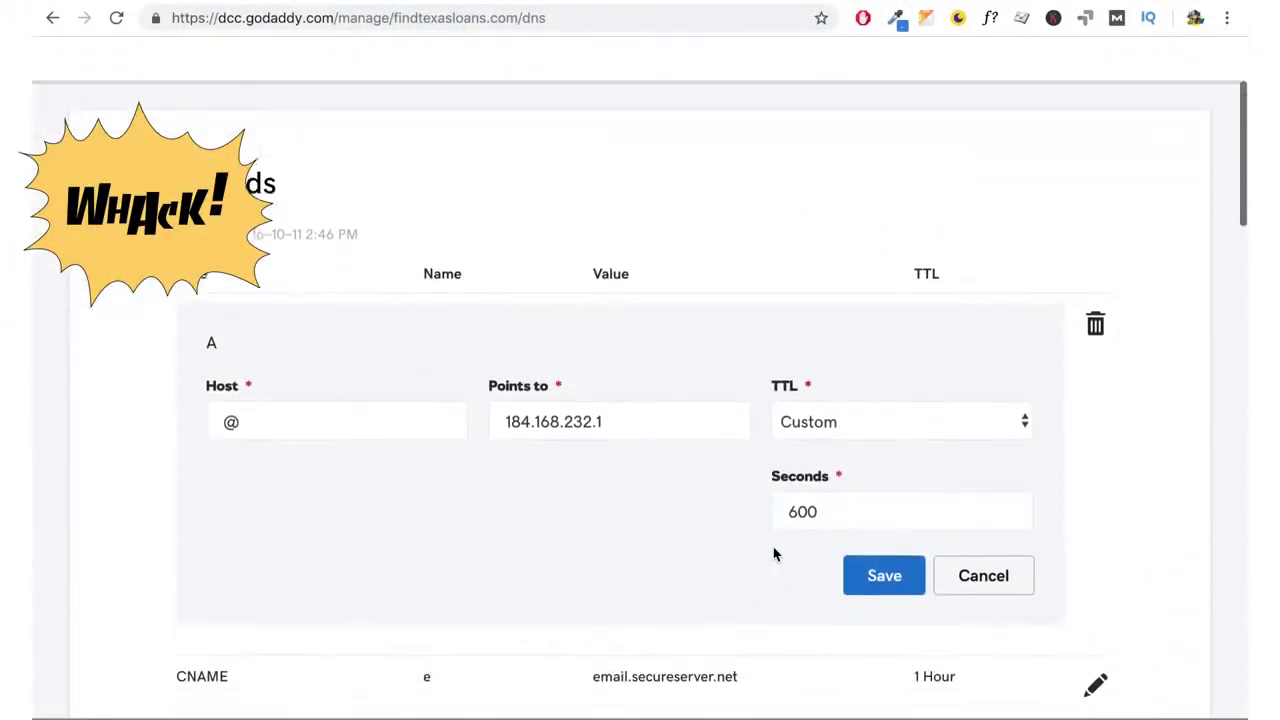
triple_click(661, 419)
key("ctrl+v")
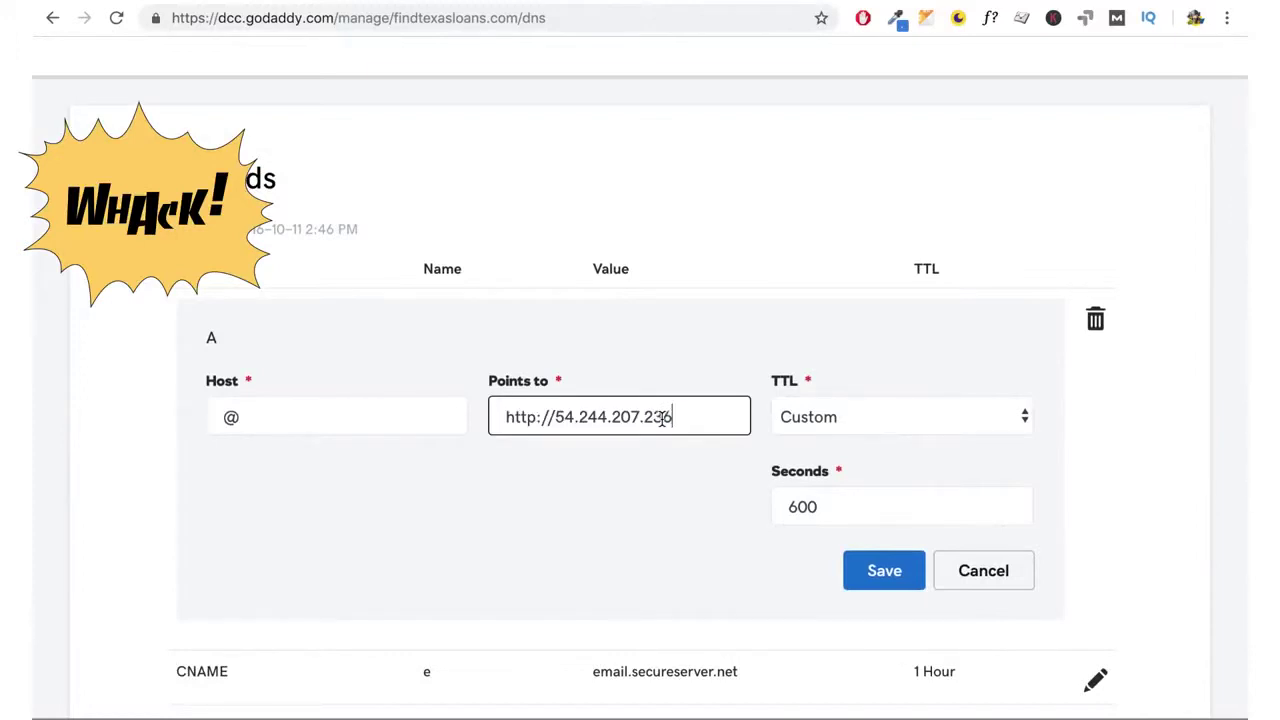
left_click_drag(555, 417, 437, 414)
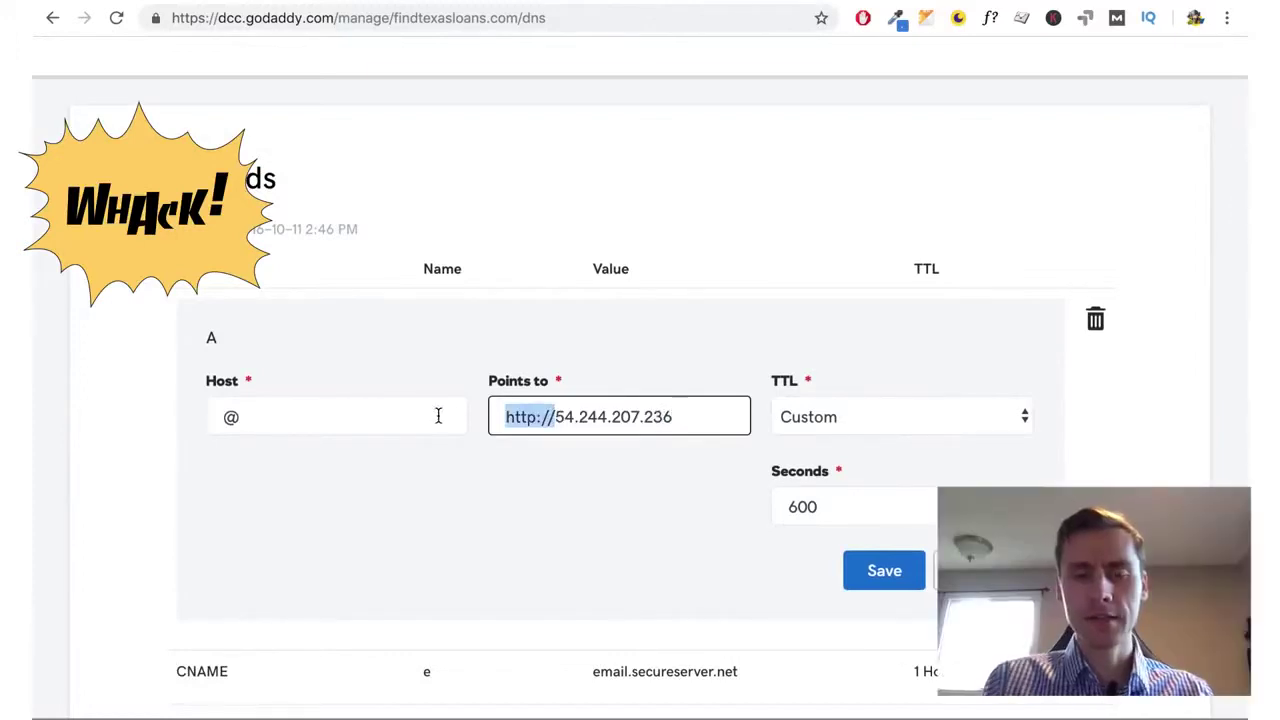
key("BackSpace")
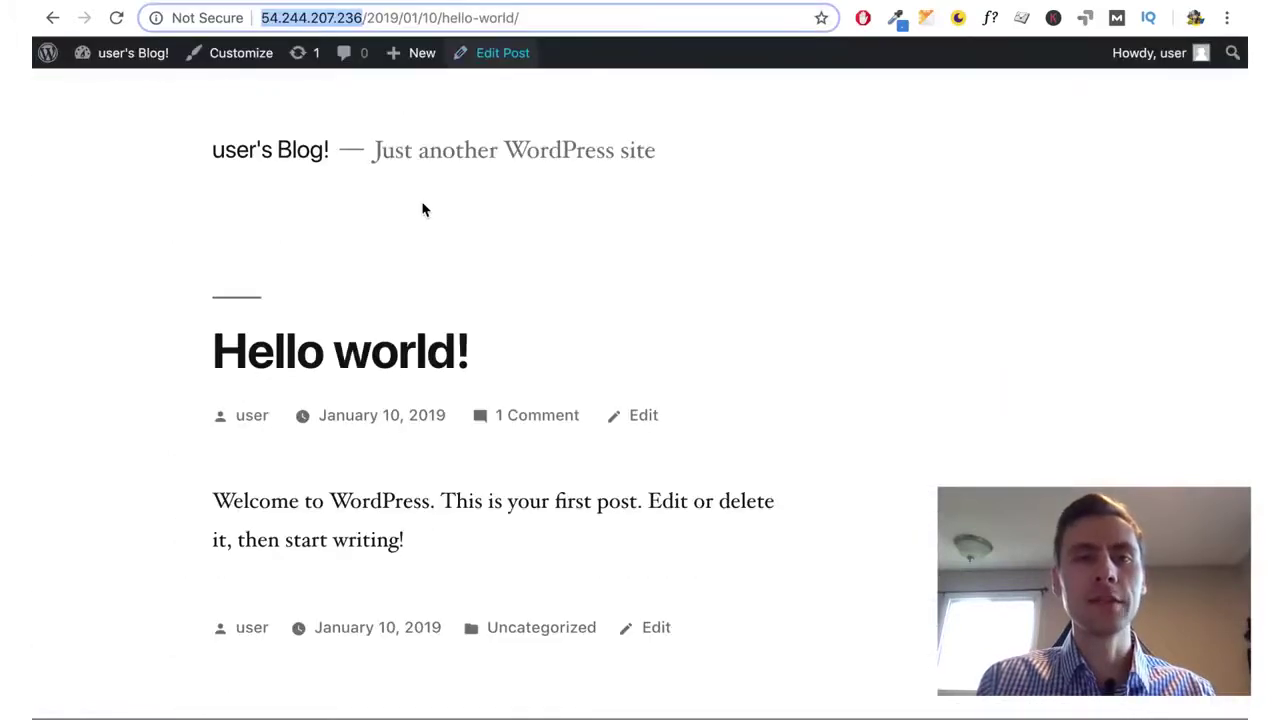
Return from the Hello world! post to the blog's home page at 54.244.207.236
left_click(421, 213)
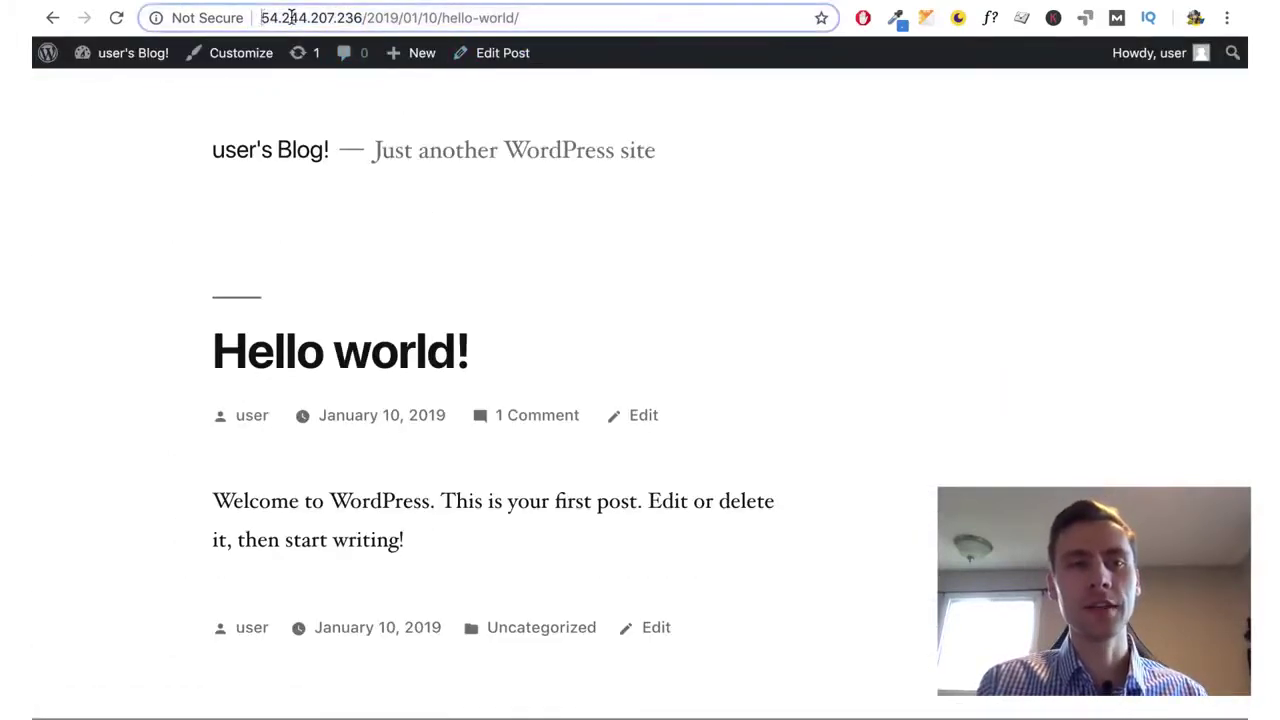
left_click_drag(266, 17, 593, 7)
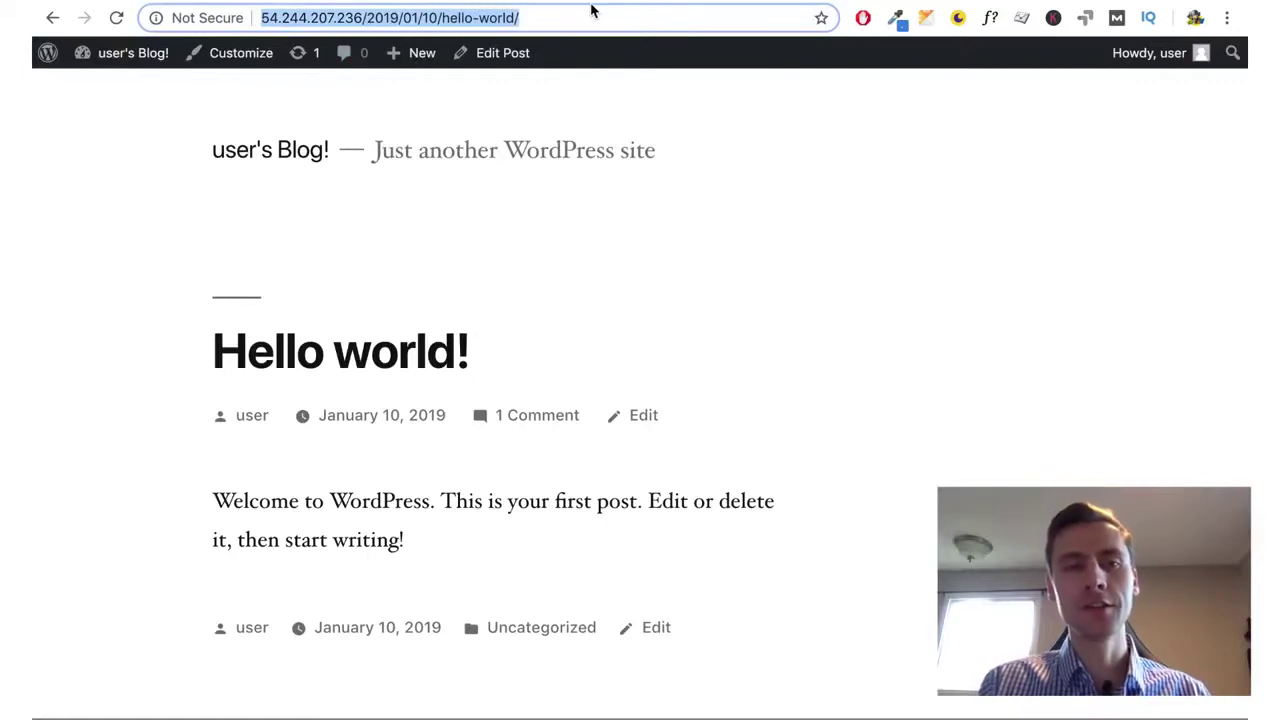
left_click(546, 249)
scroll(546, 249, "down", 6)
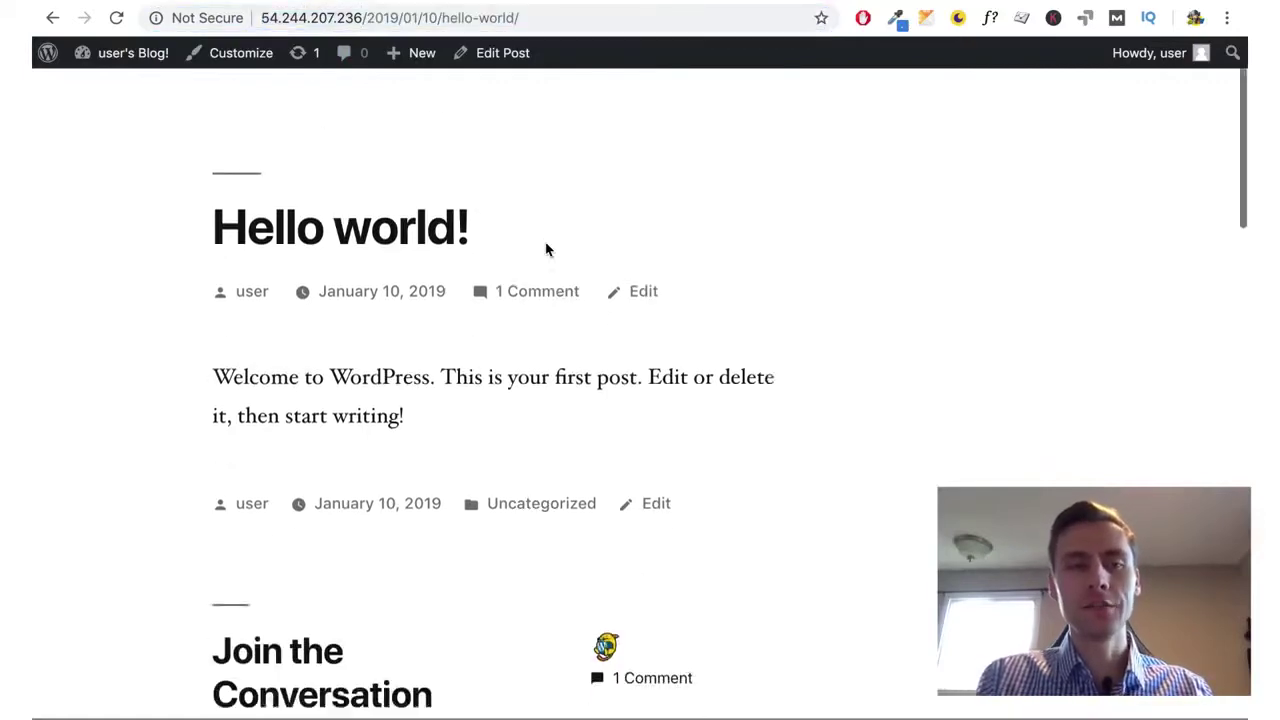
key("alt+Left")
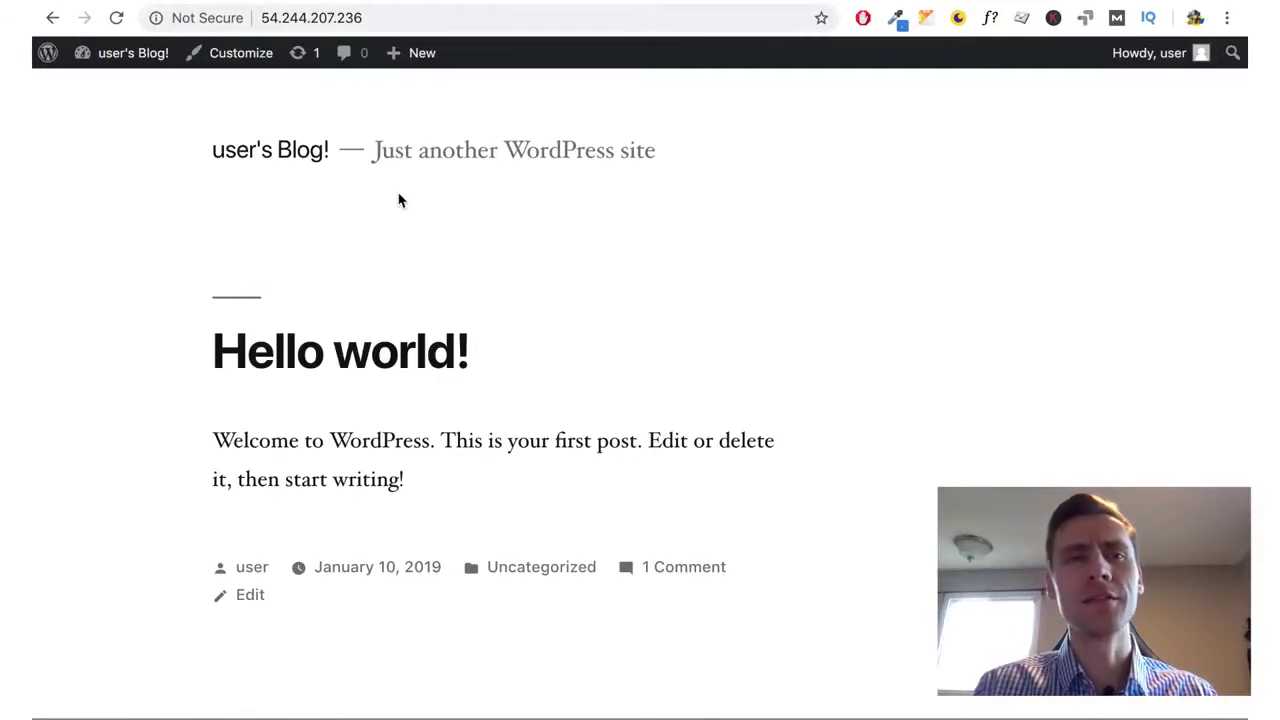
Open Settings > General and change the site title to 'Cool Shoes Website'
left_click(120, 52)
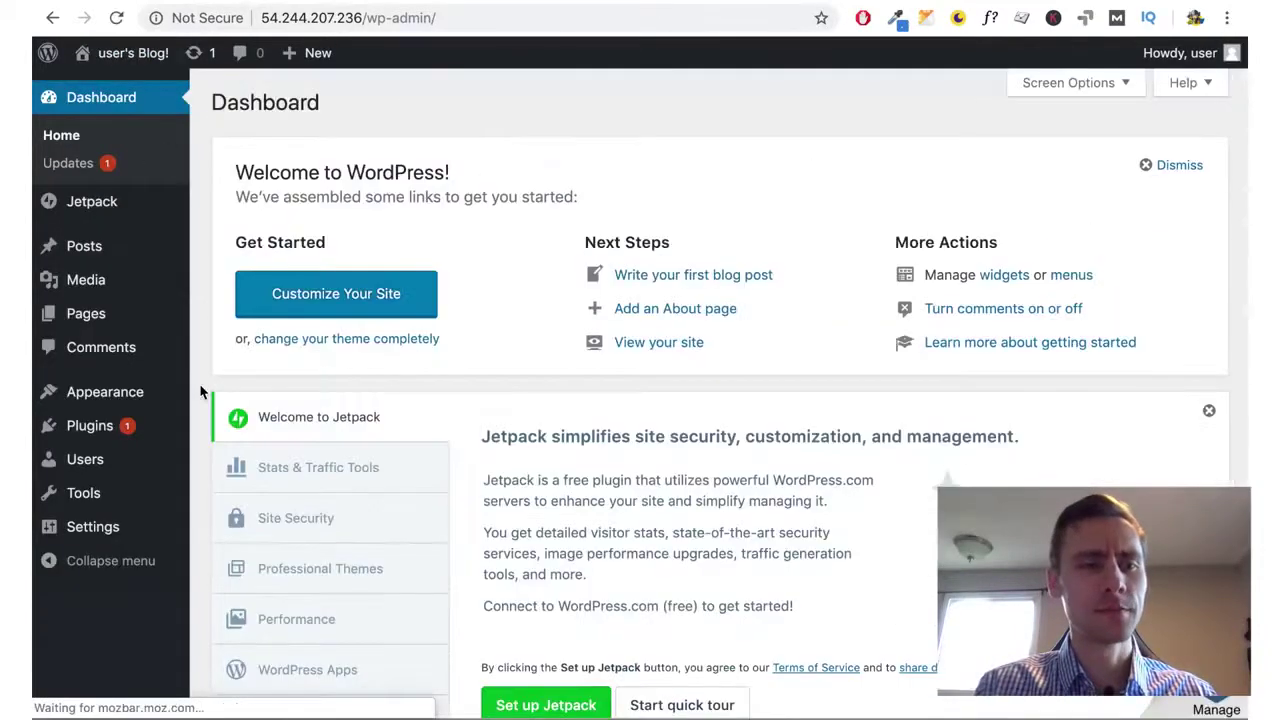
scroll(386, 100, "down", 1)
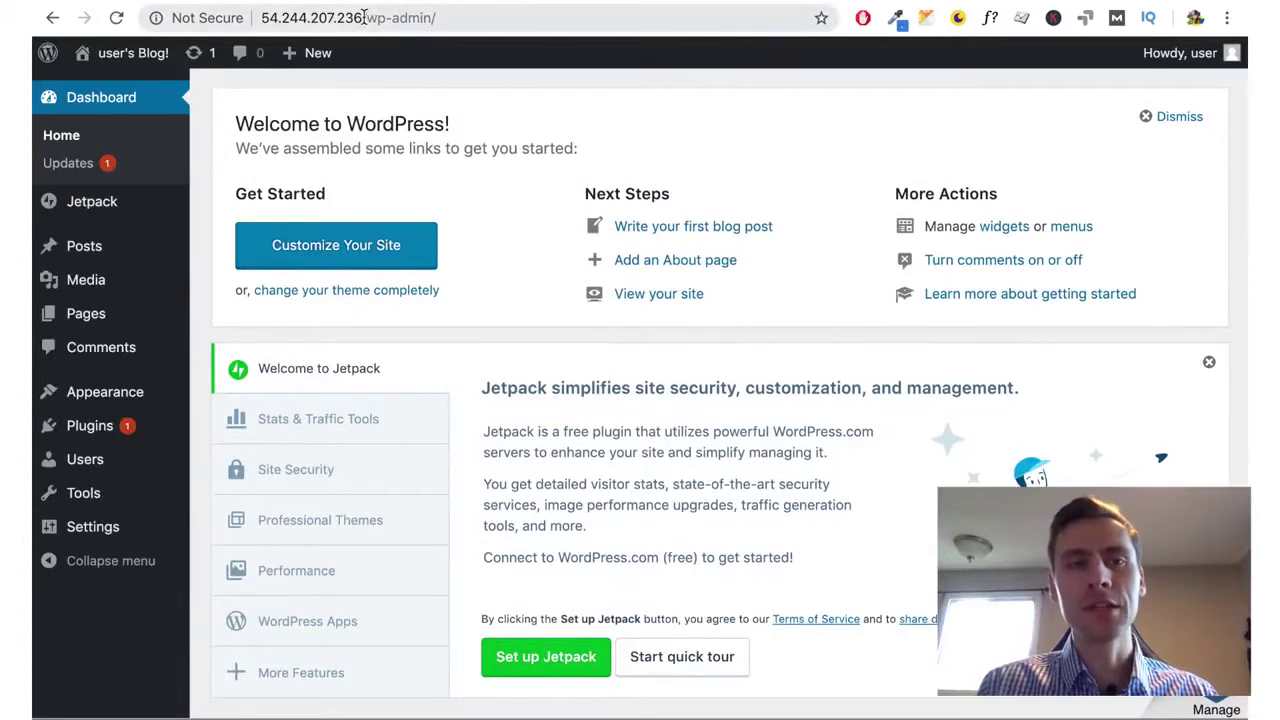
mouse_move(97, 528)
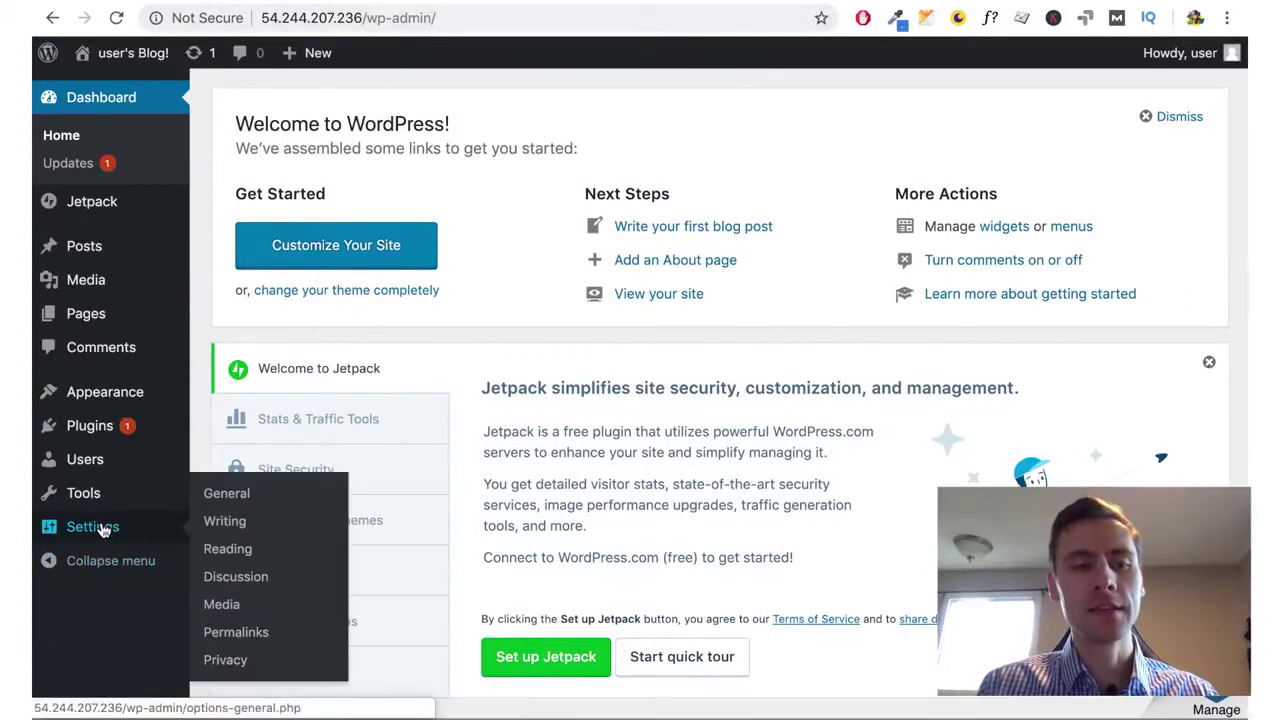
left_click(233, 497)
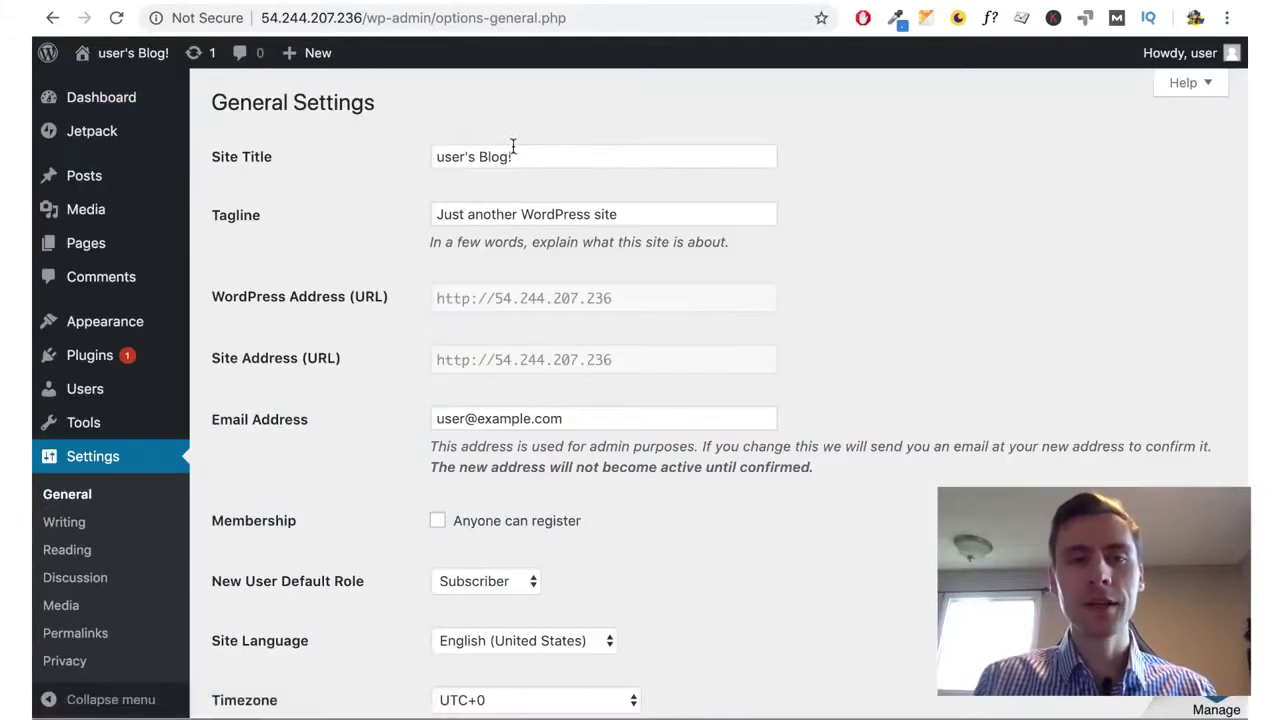
triple_click(533, 151)
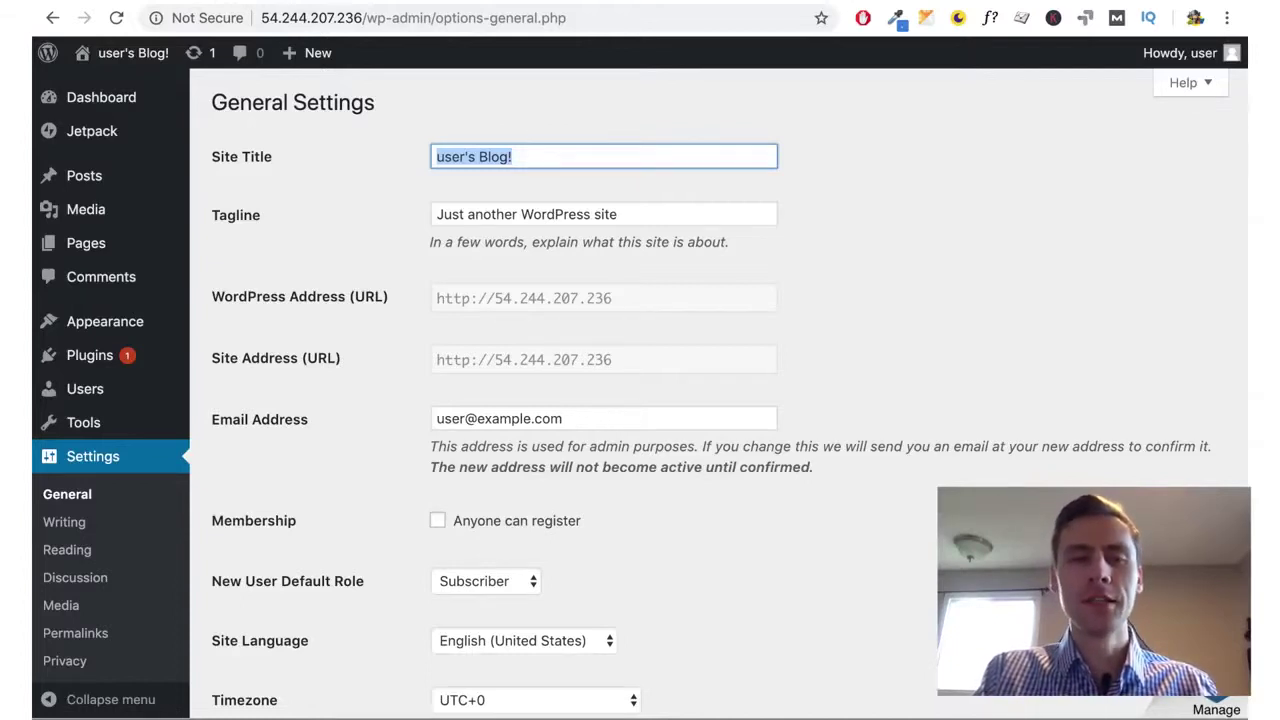
type("Cool Shoes Website")
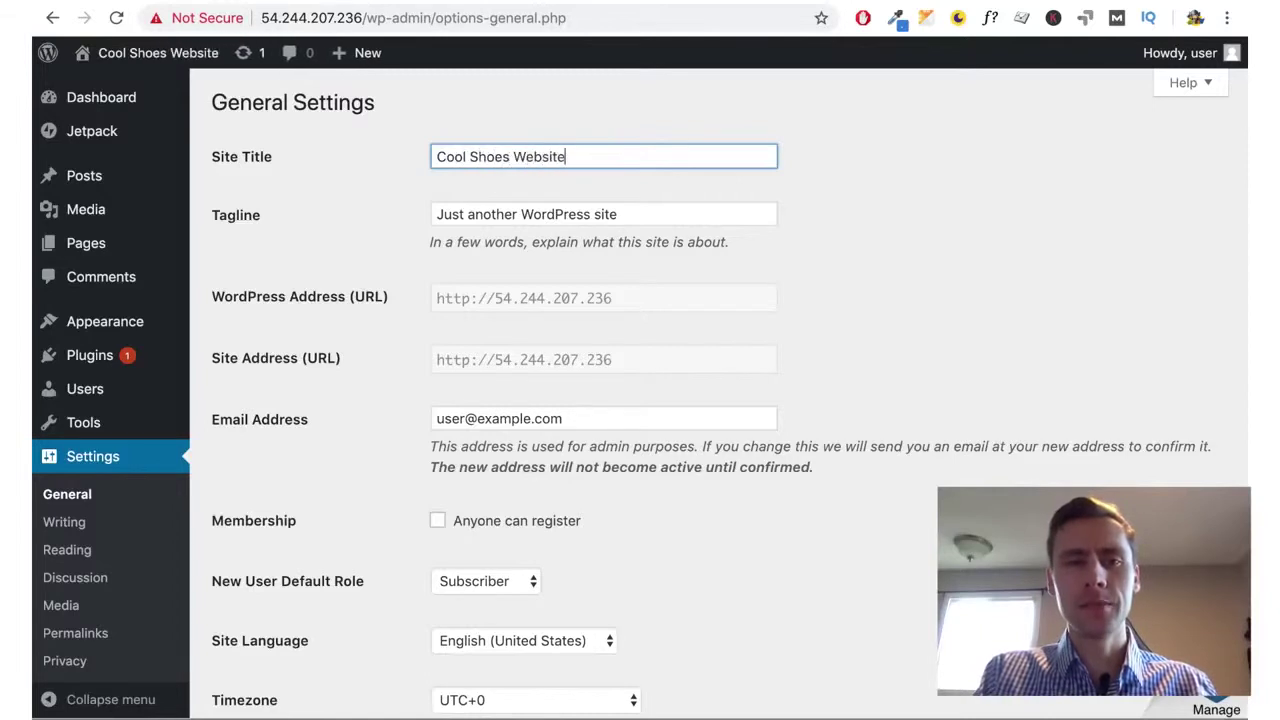
Set the tagline to 'We review shoes real good' and save the changes
left_click_drag(631, 213, 335, 201)
type("We review")
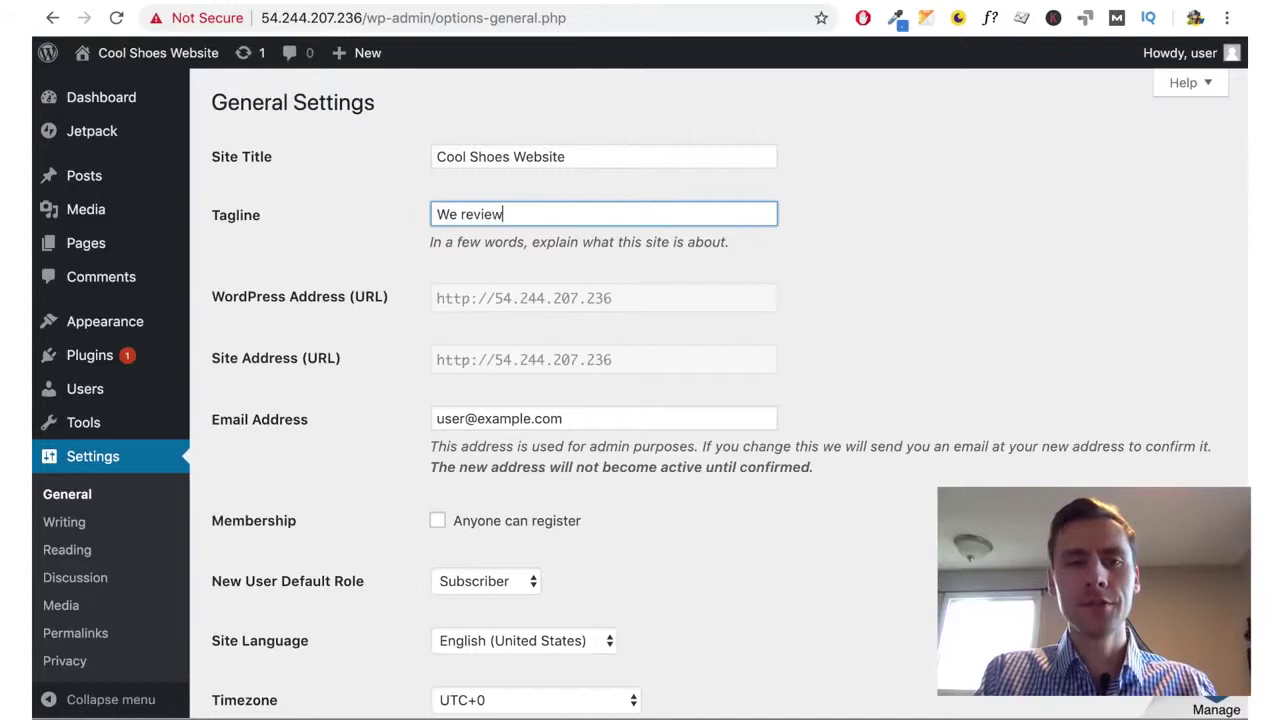
type(" shoes real good")
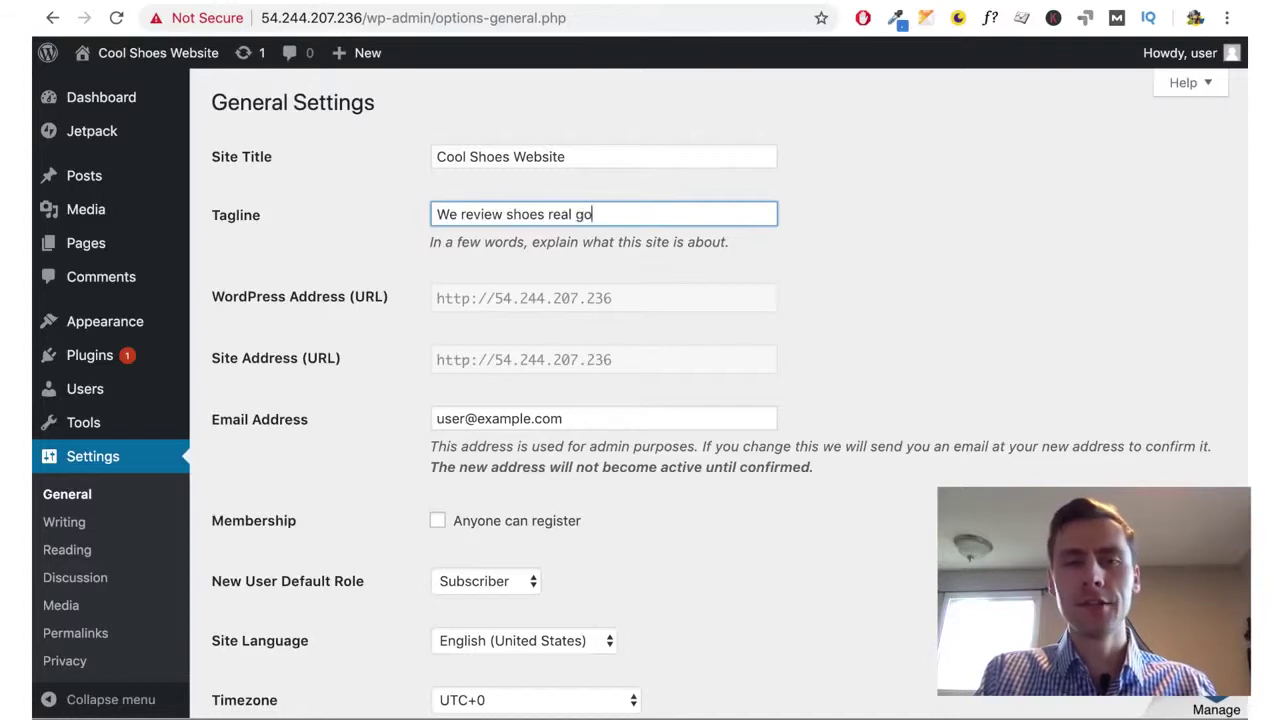
left_click(358, 253)
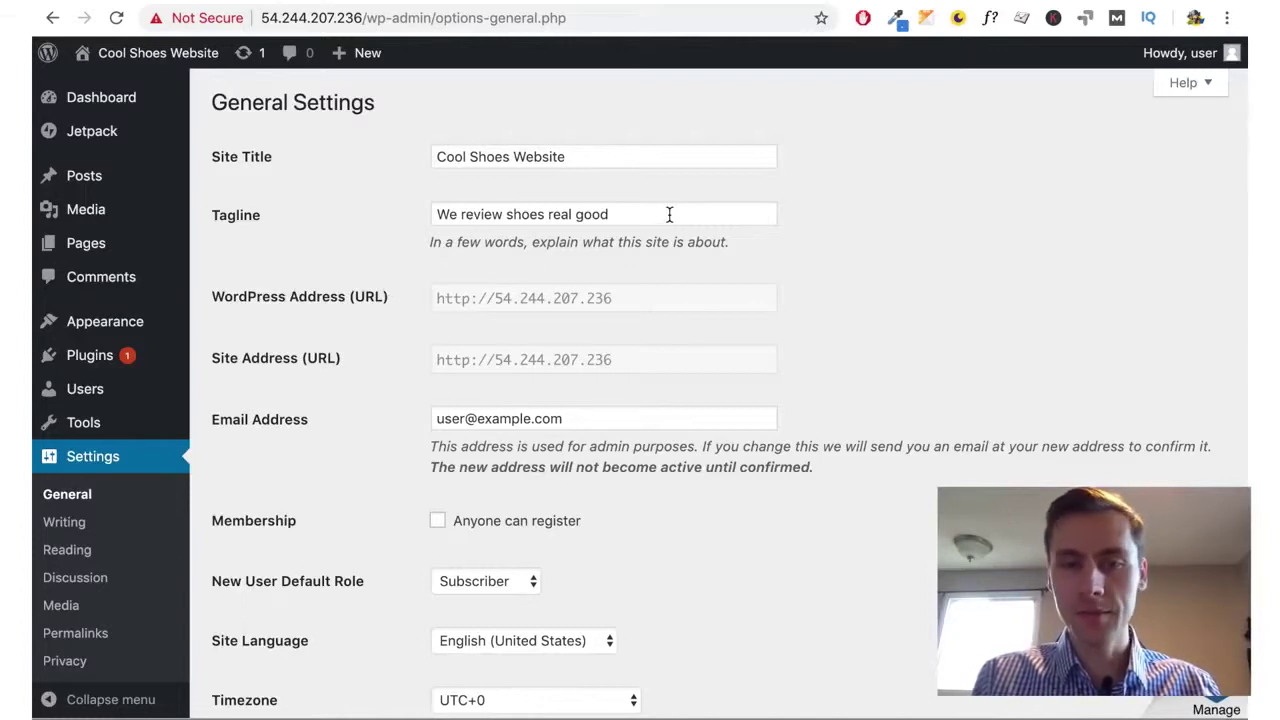
scroll(822, 310, "down", 5)
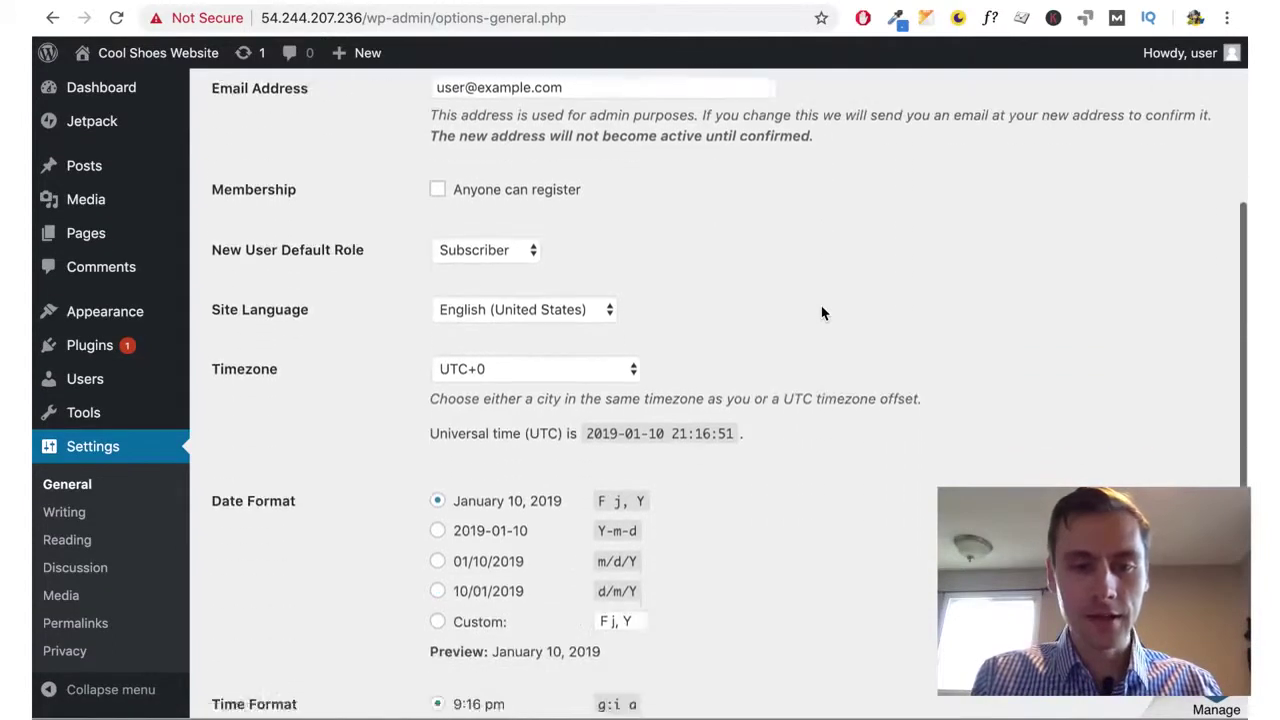
scroll(822, 309, "up", 4)
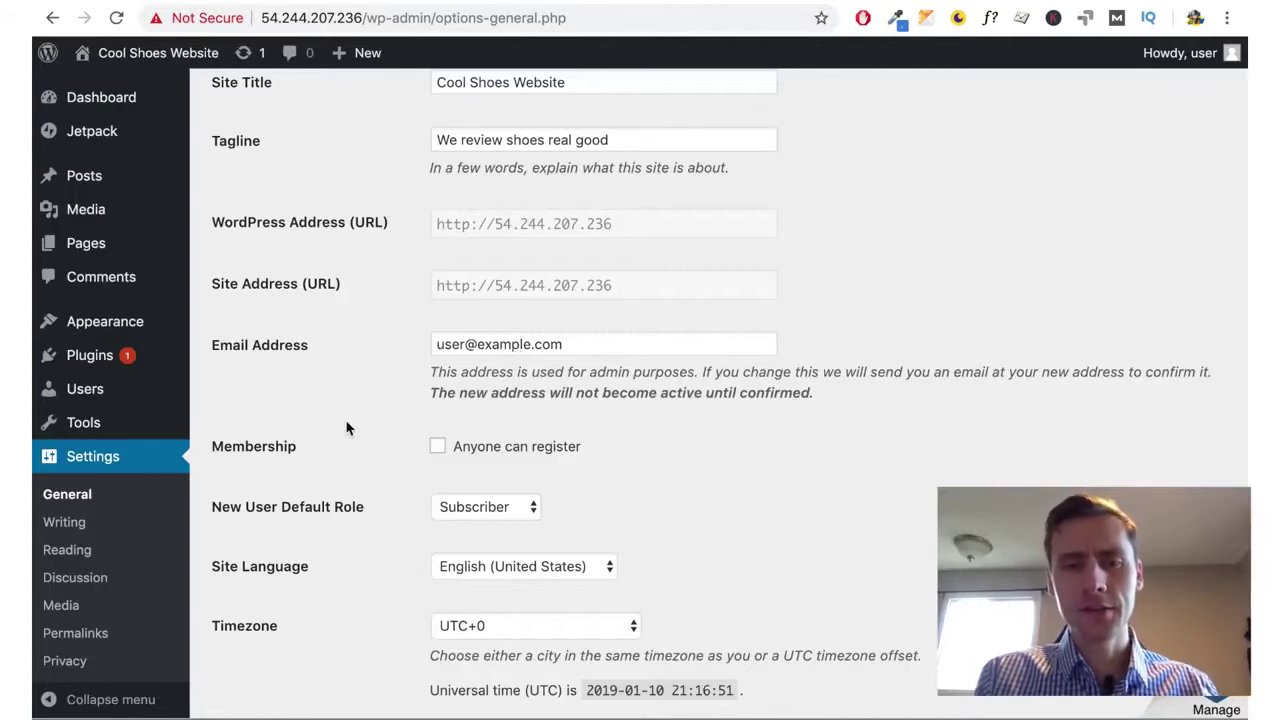
scroll(347, 428, "down", 7)
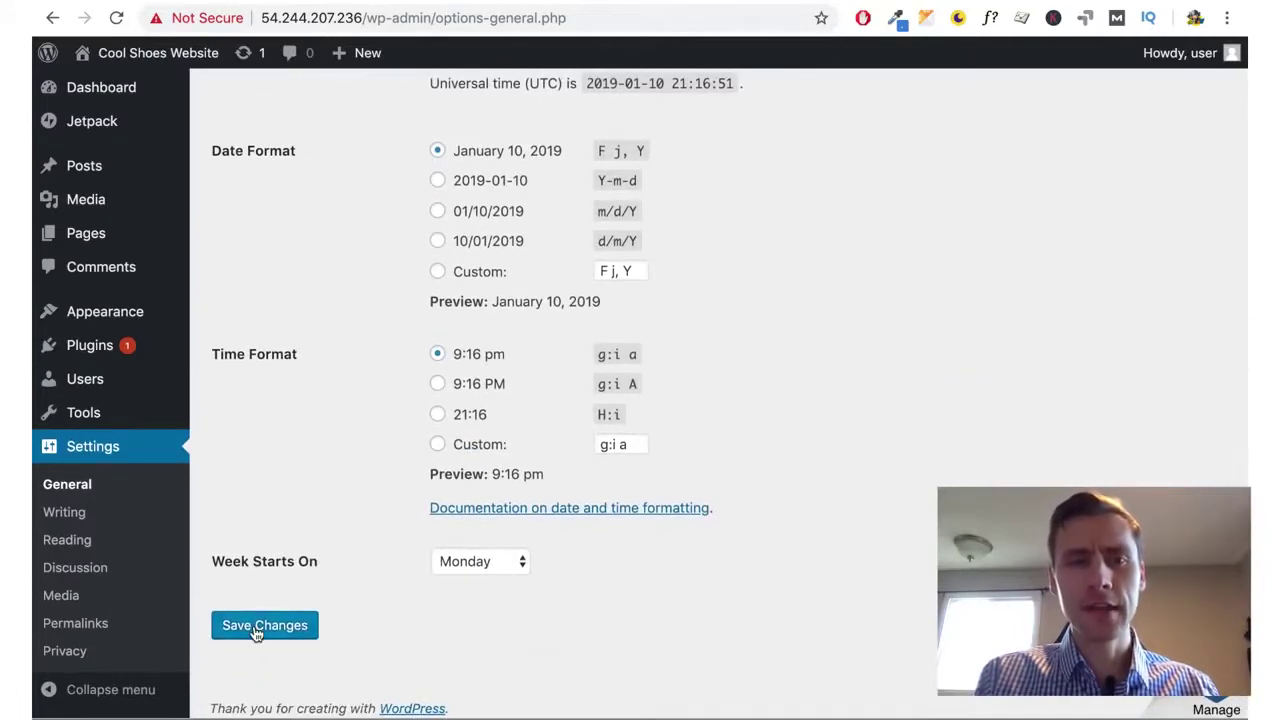
left_click(257, 630)
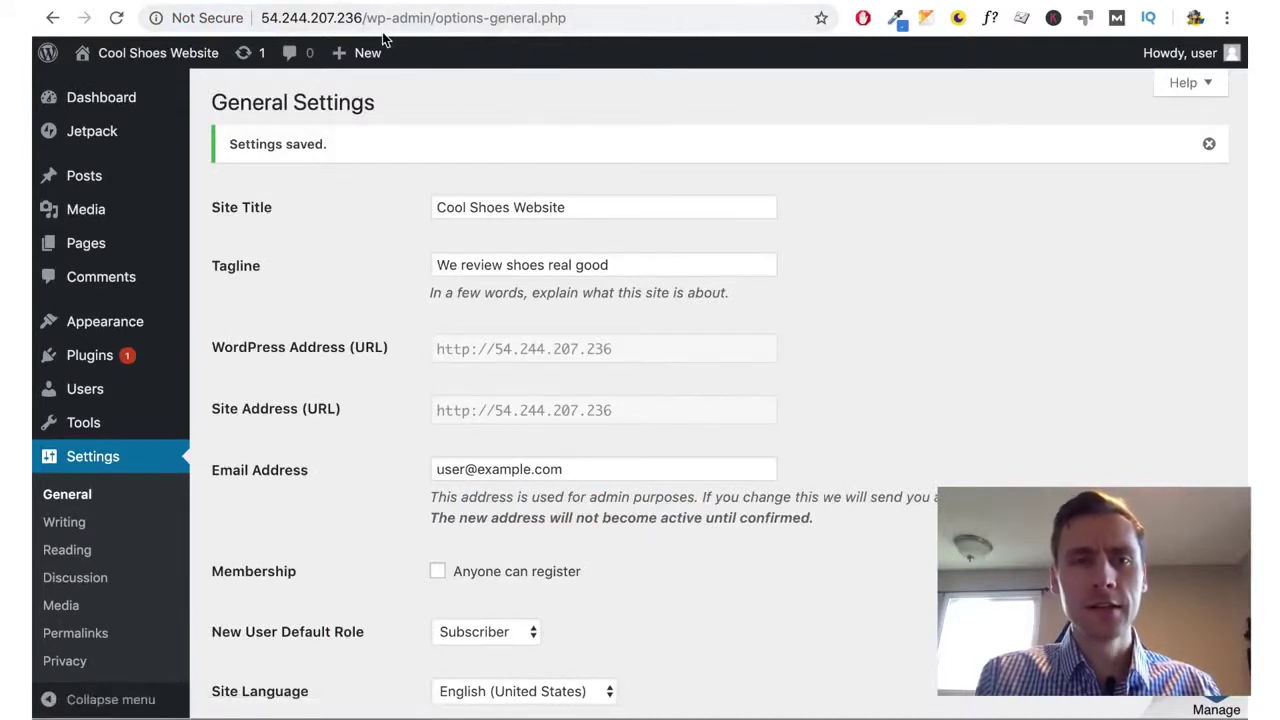
Edit the admin address down to options.php to load the All Settings page
double_click(511, 18)
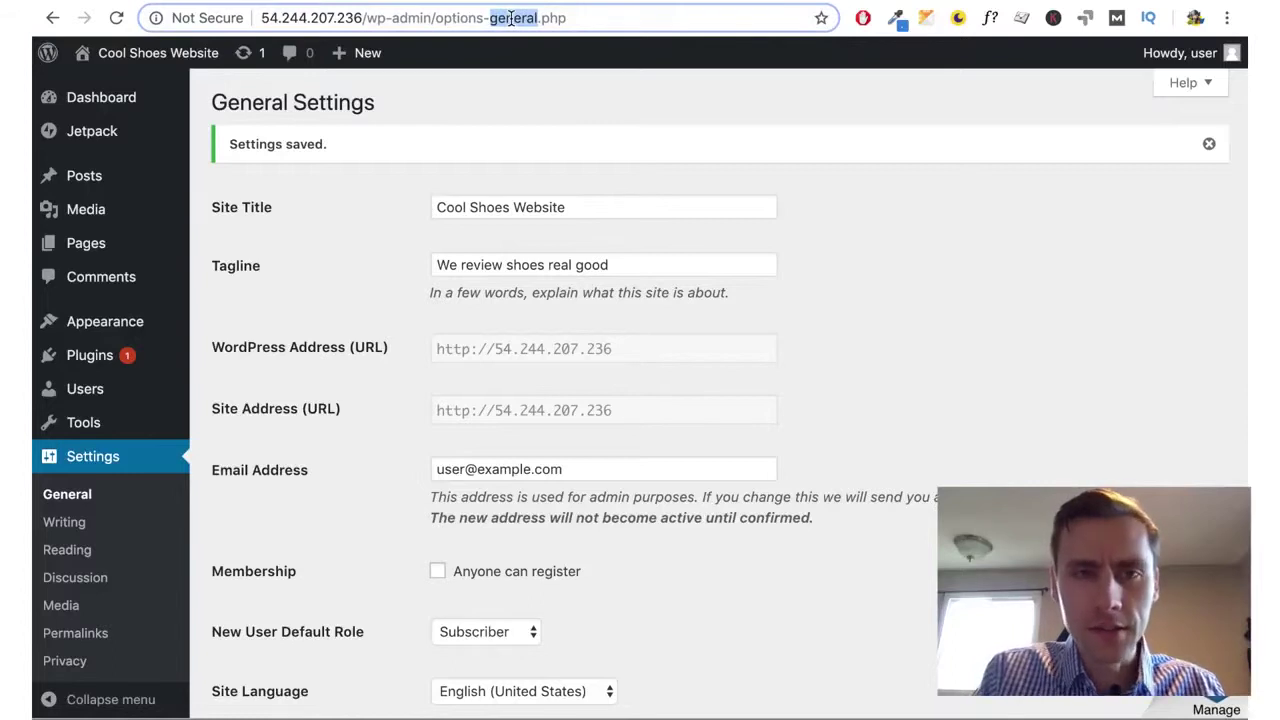
key("BackSpace")
key("BackSpace")
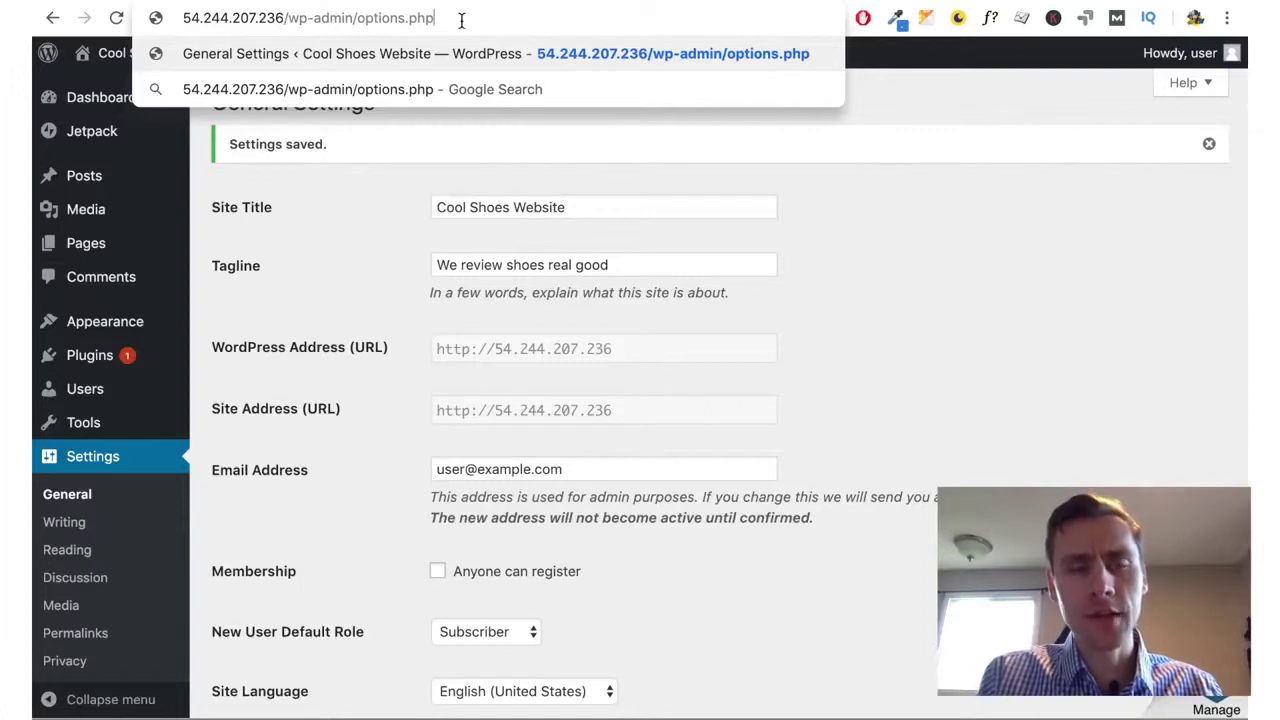
key("Return")
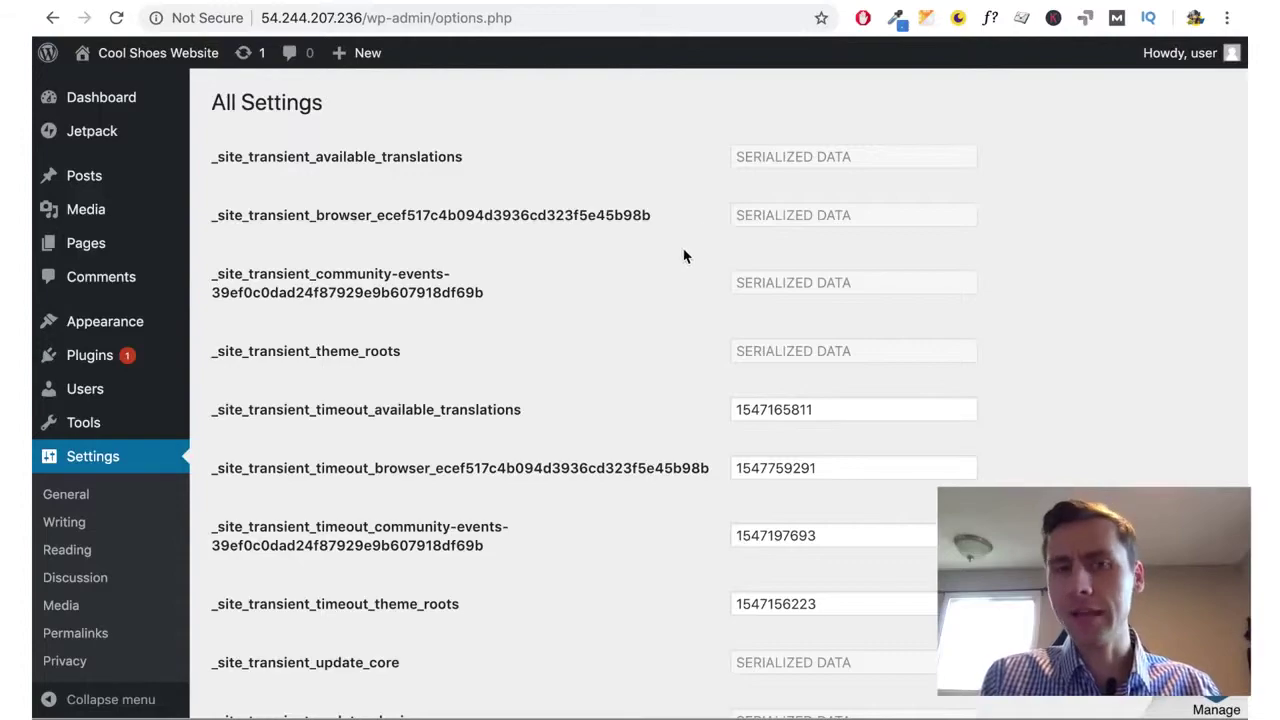
Scroll through the option values, leaving admin_email unchanged, then go to the installed Themes page
scroll(662, 287, "down", 5)
scroll(662, 287, "down", 20)
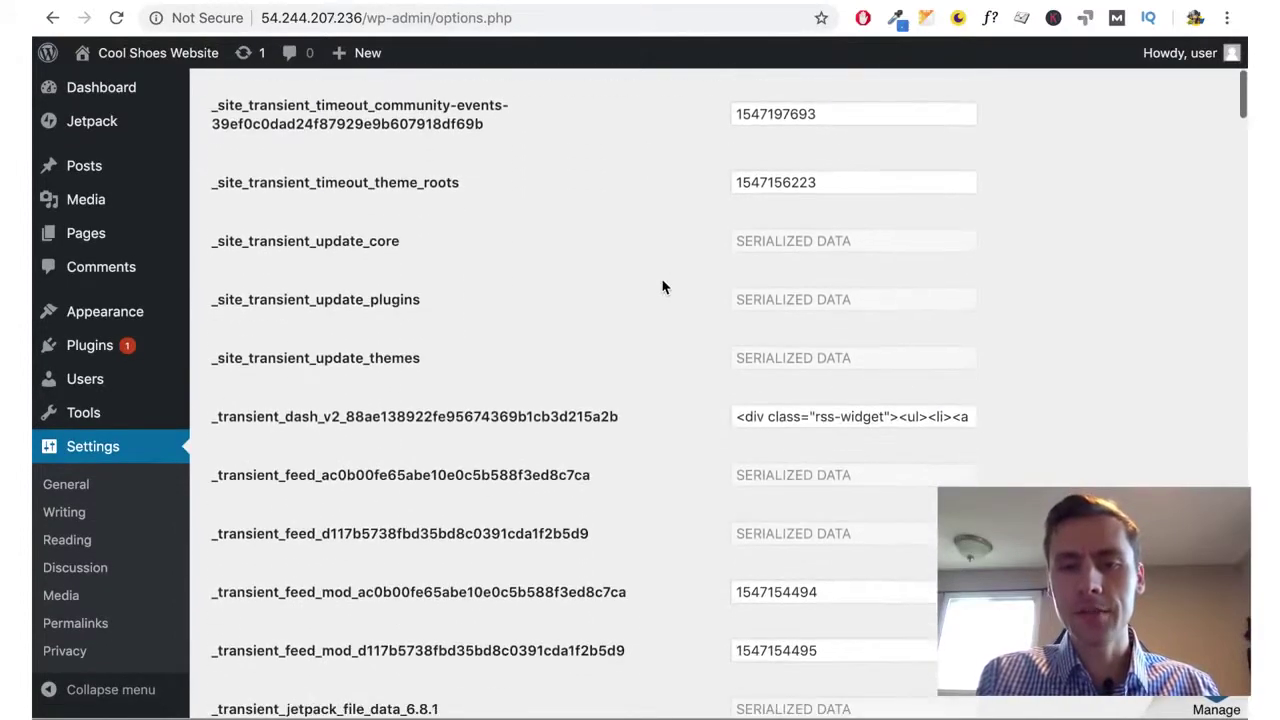
scroll(662, 287, "down", 12)
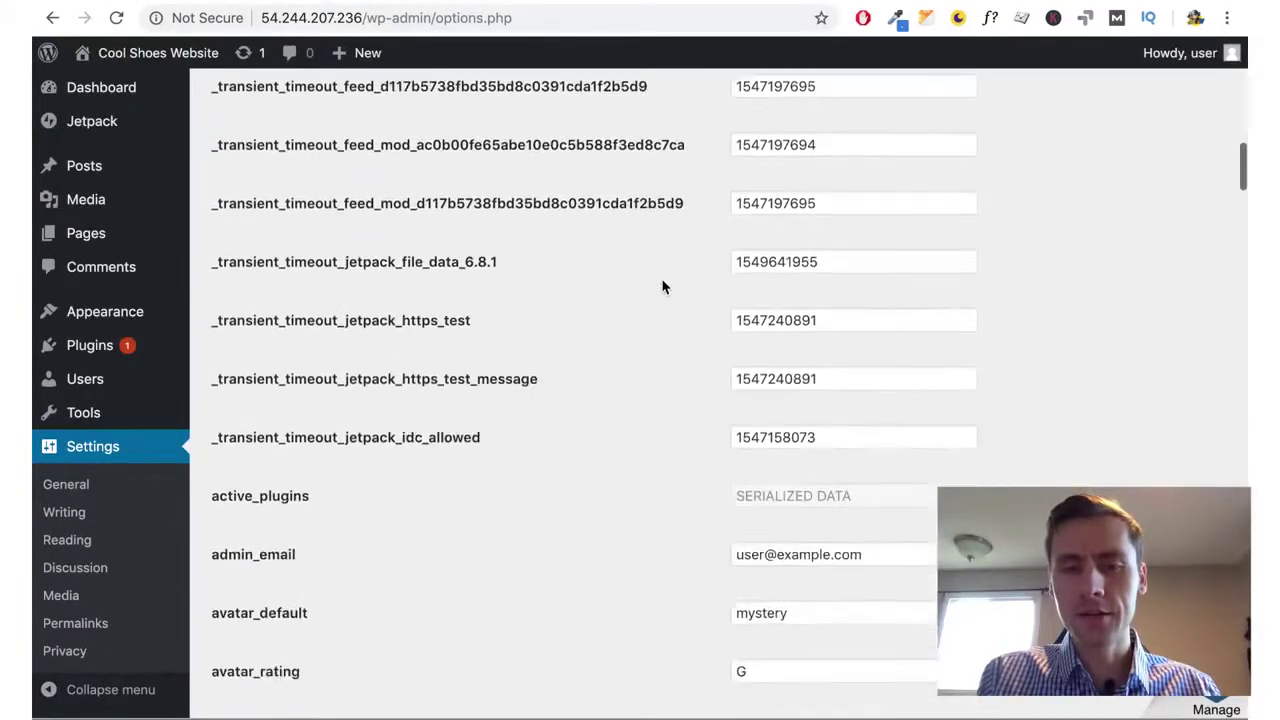
left_click(279, 365)
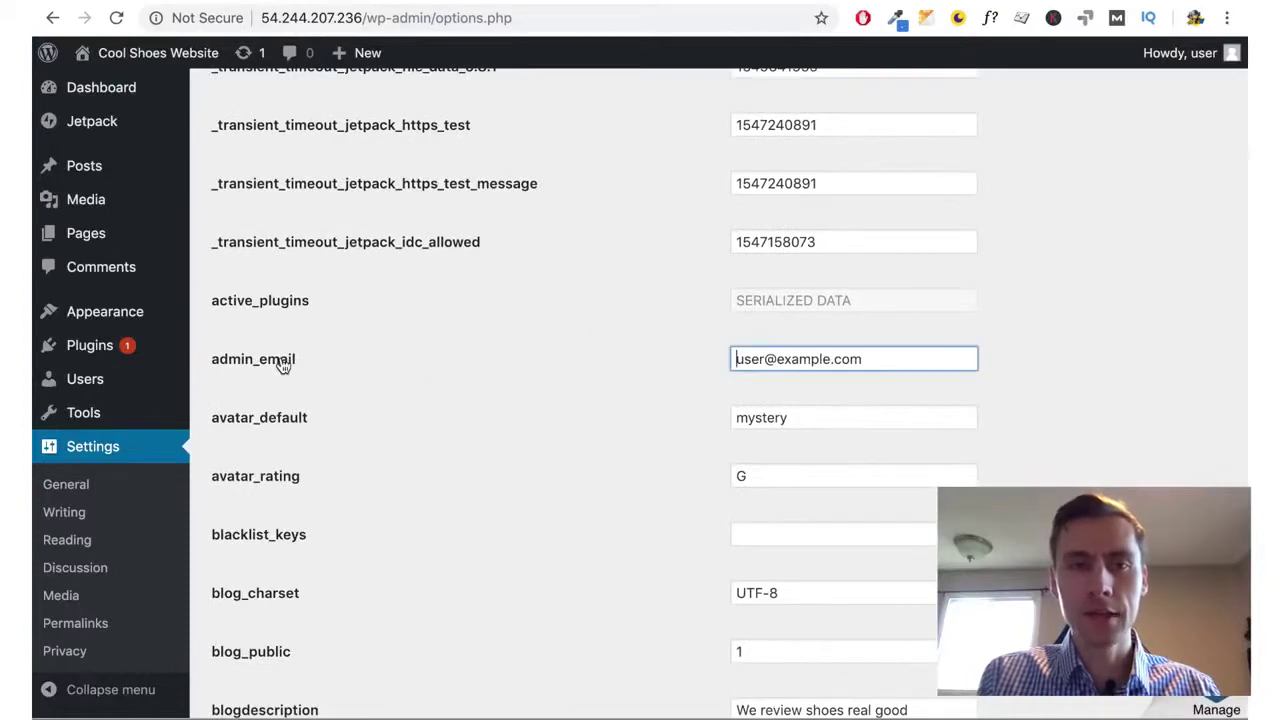
triple_click(858, 358)
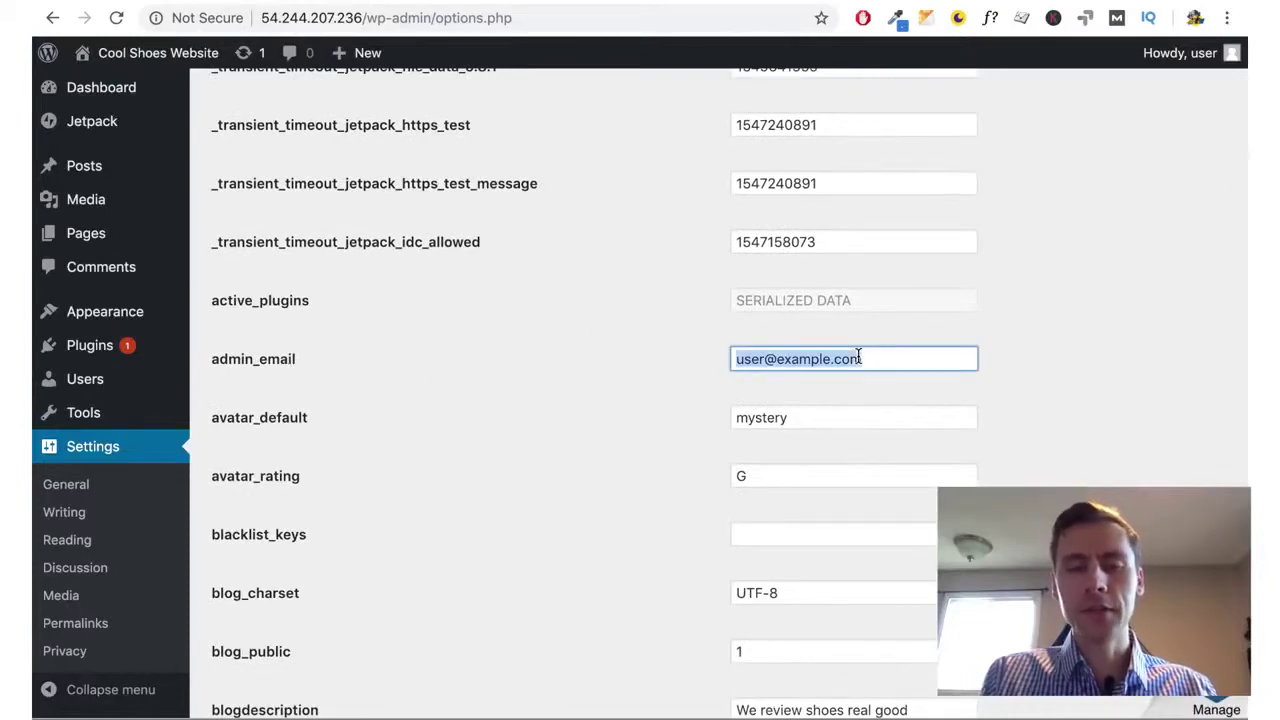
left_click(421, 377)
scroll(421, 377, "down", 20)
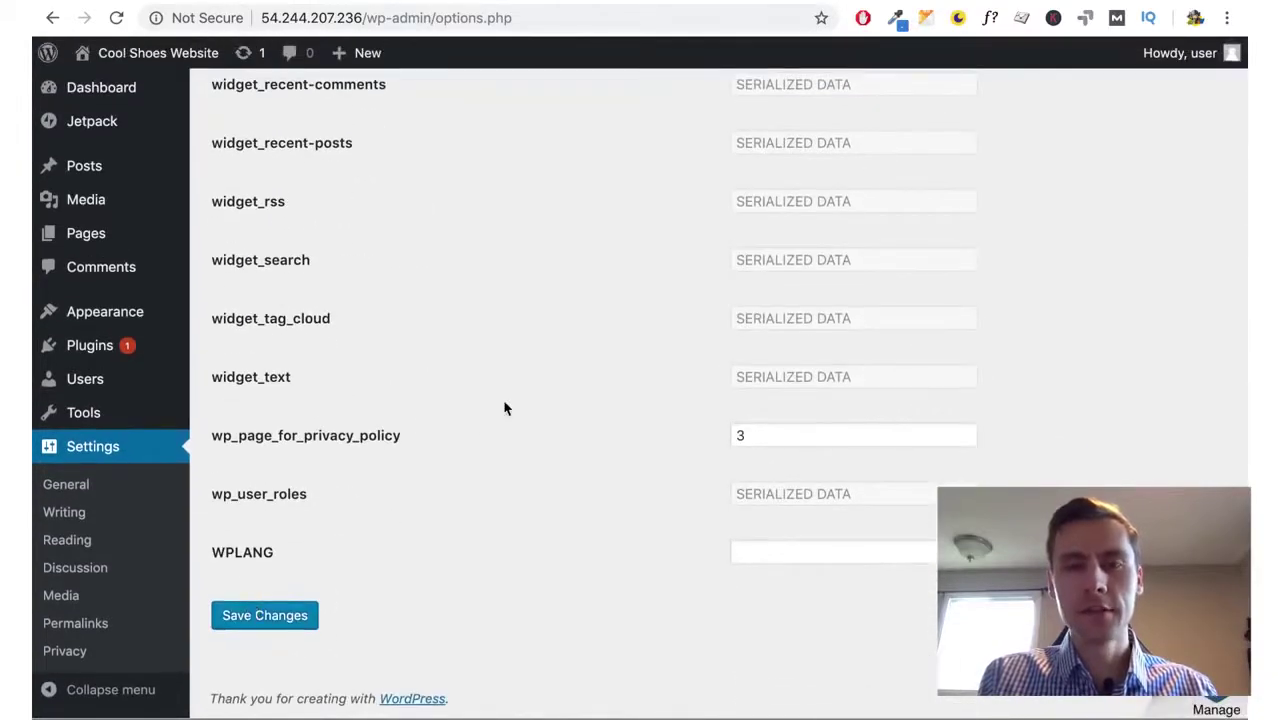
scroll(505, 408, "up", 15)
scroll(505, 408, "up", 6)
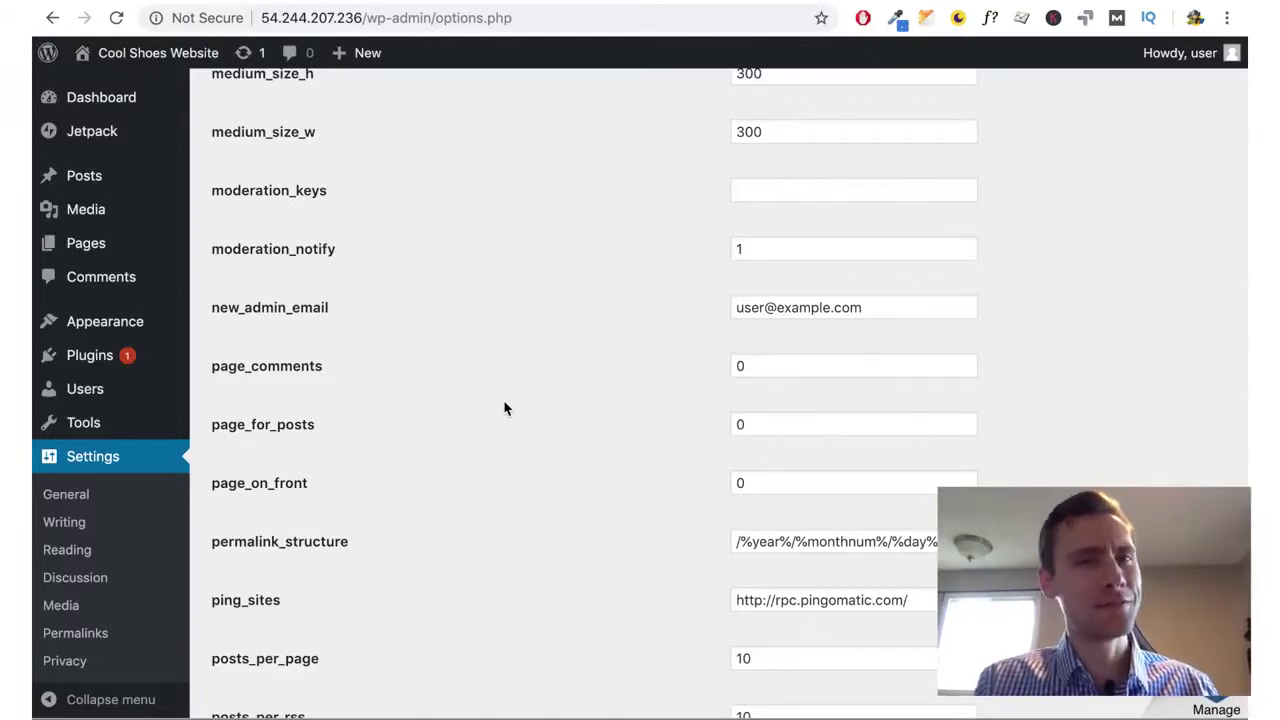
left_click(135, 334)
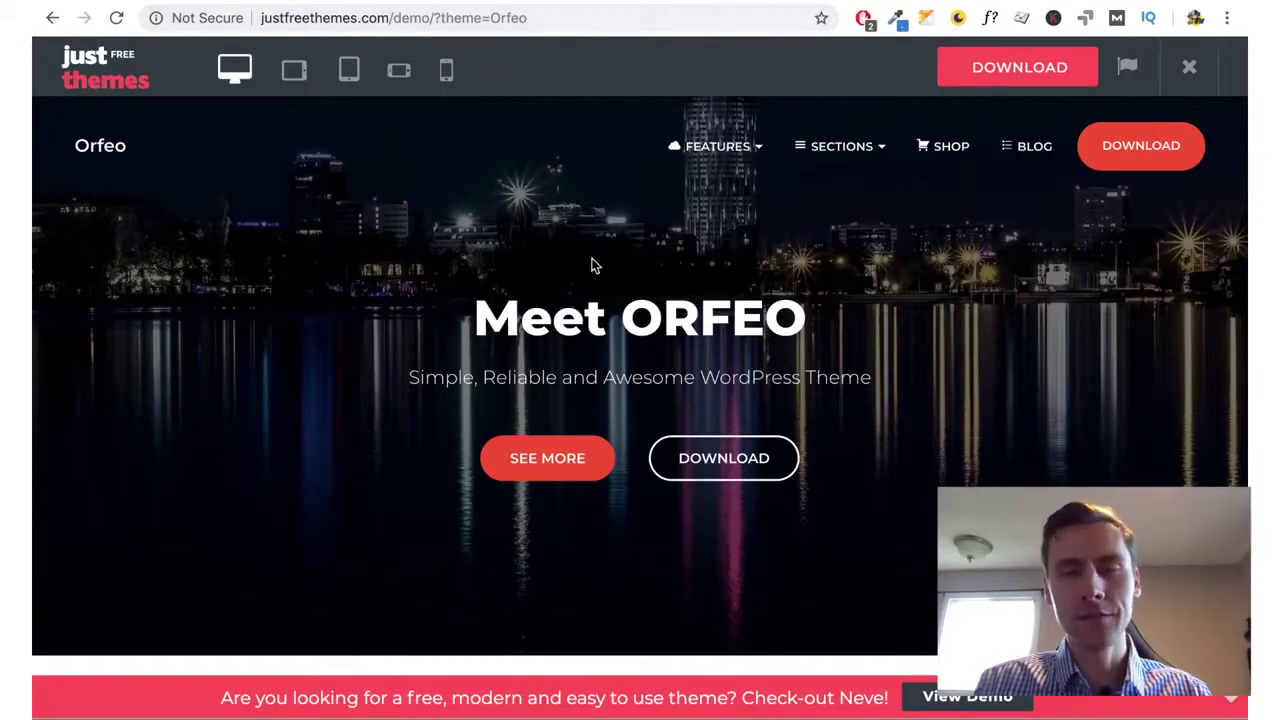
Scroll through the Orfeo theme demo, then return to WordPress's Themes page
scroll(703, 360, "down", 5)
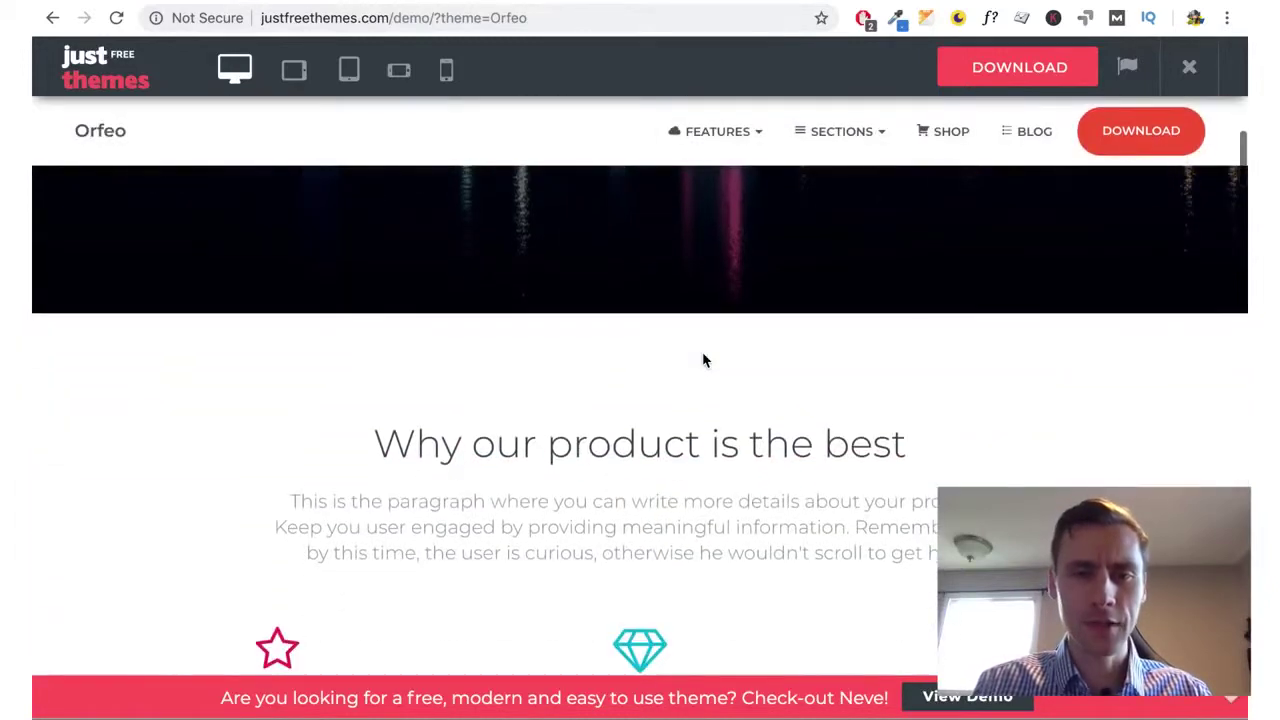
scroll(703, 360, "up", 5)
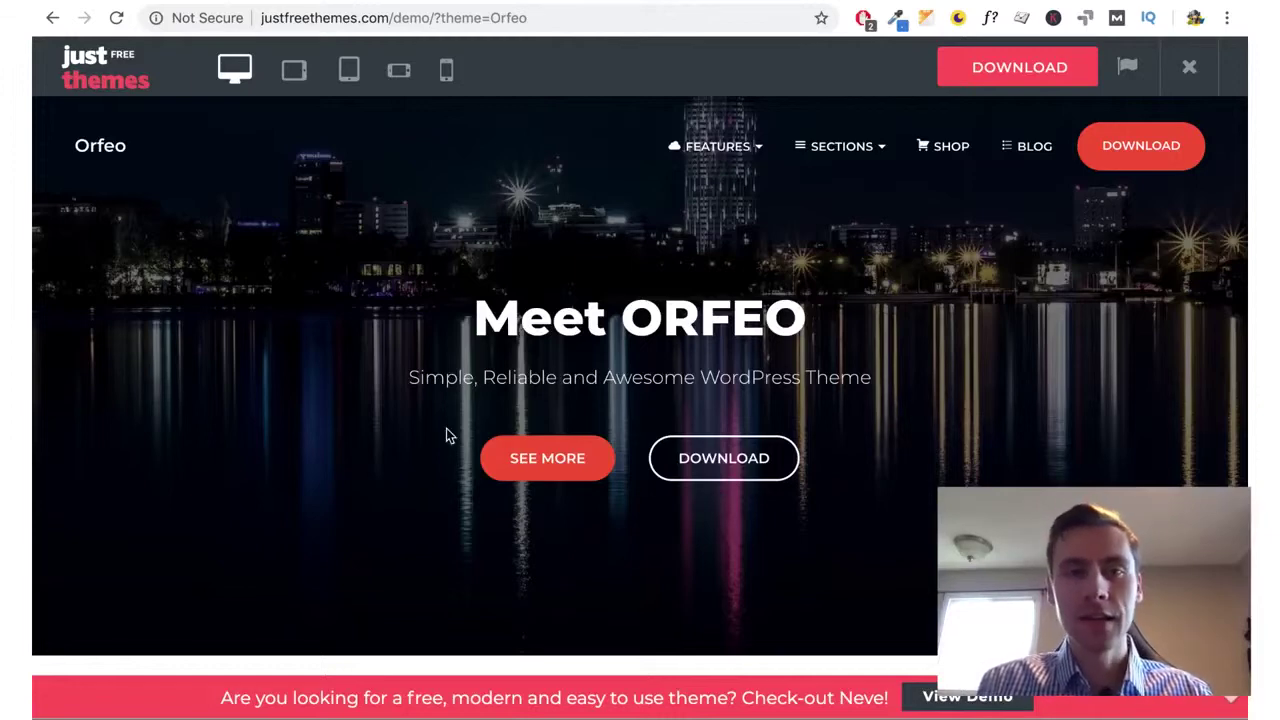
left_click(525, 3)
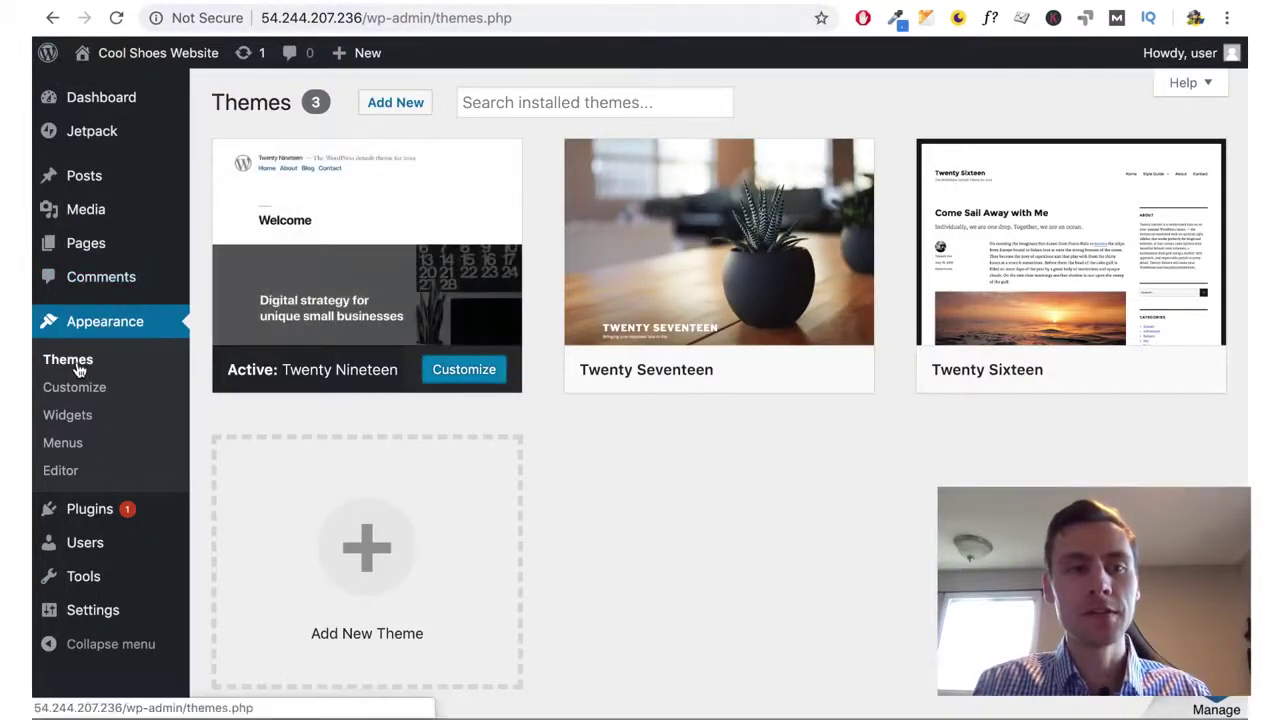
Upload and install orfeo.zip with its Hestia parent theme, then activate Orfeo
left_click(386, 103)
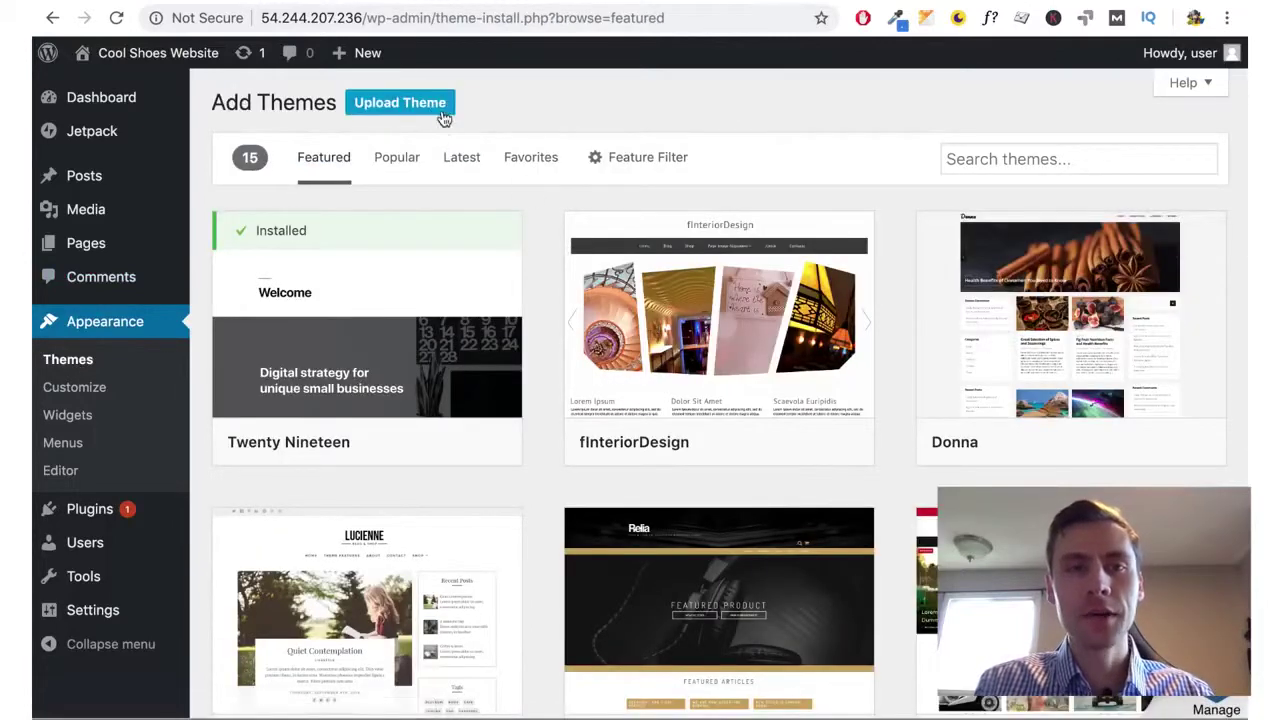
left_click(437, 106)
left_click(596, 279)
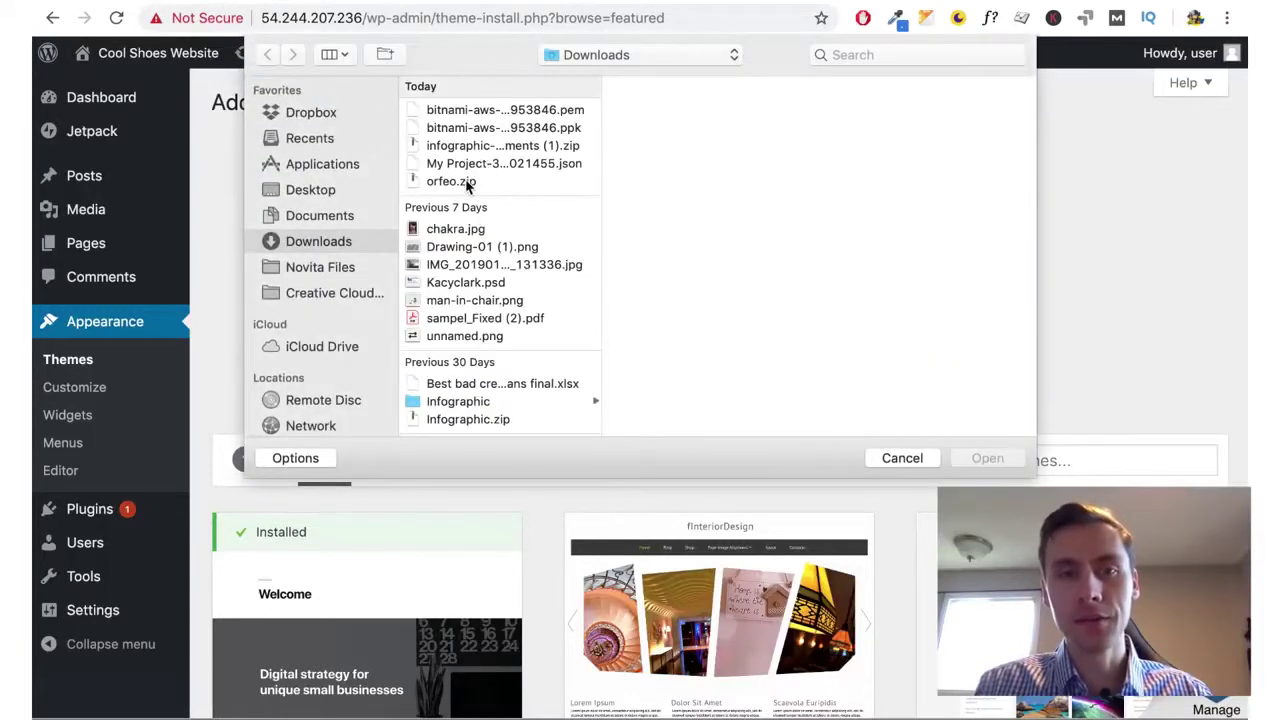
left_click(468, 183)
left_click(987, 458)
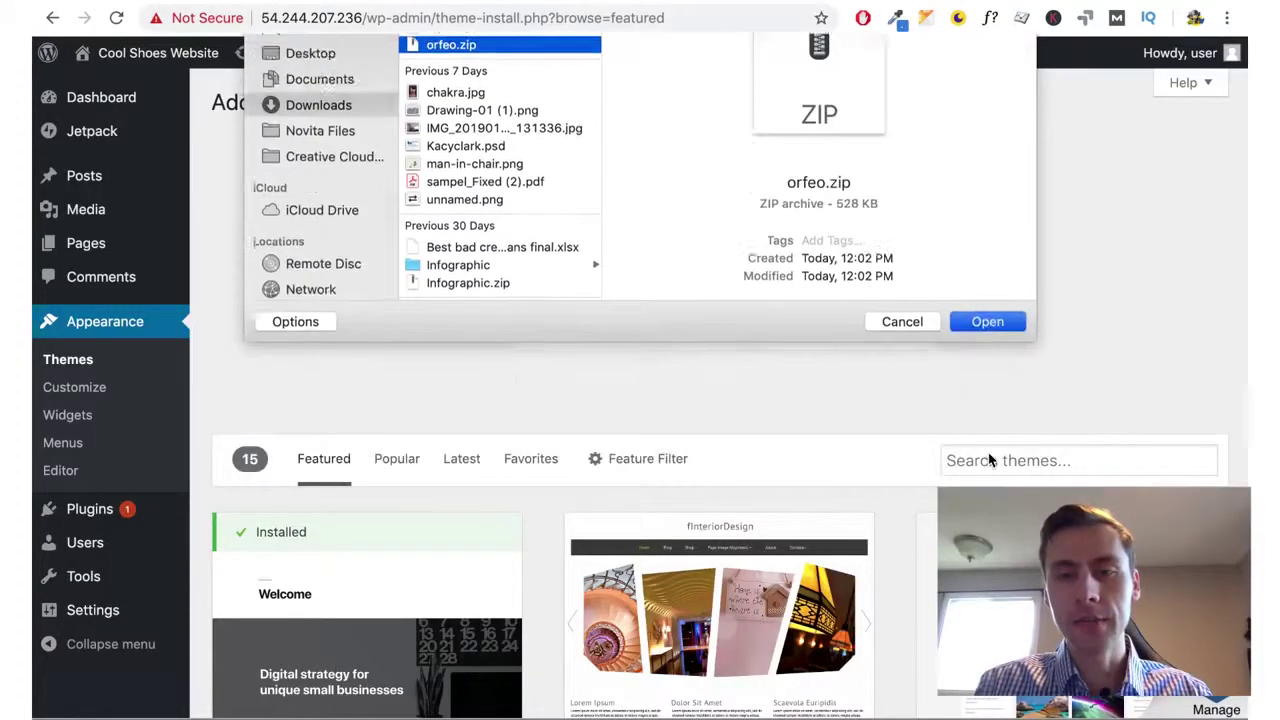
left_click(588, 315)
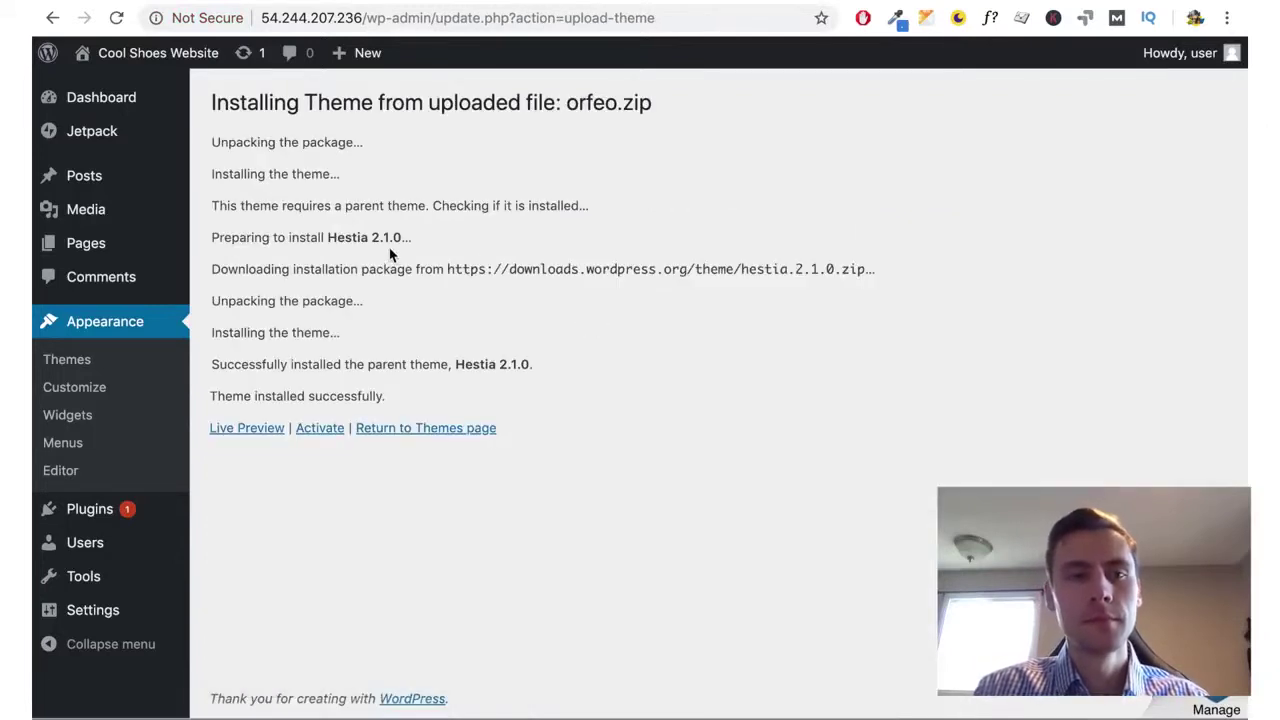
left_click(319, 430)
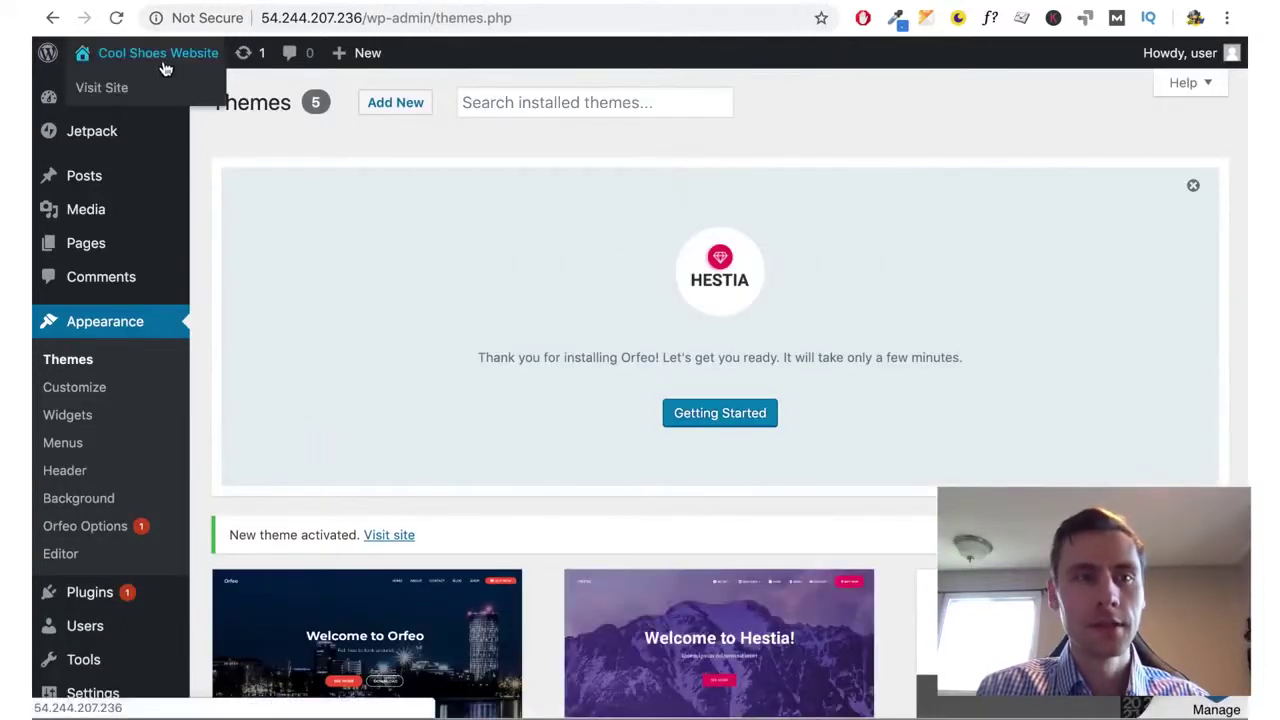
left_click(162, 60)
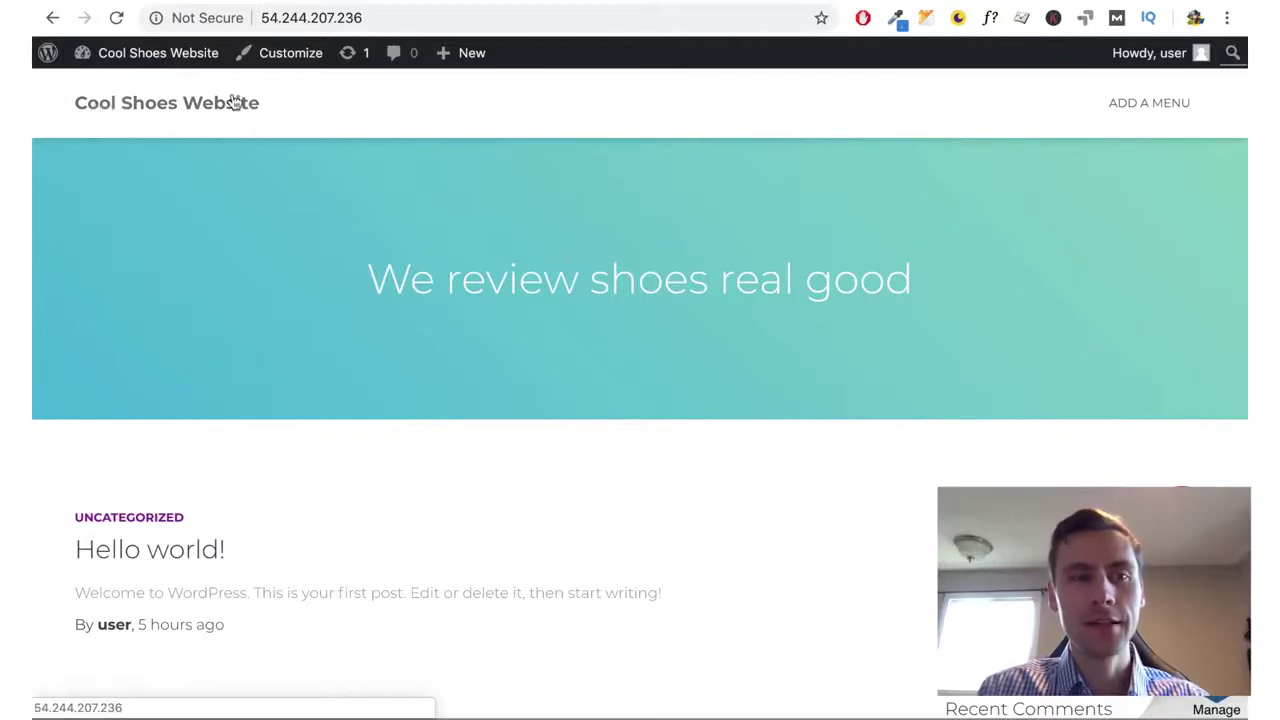
Open the Additional CSS panel in the site customizer
left_click_drag(372, 270, 882, 281)
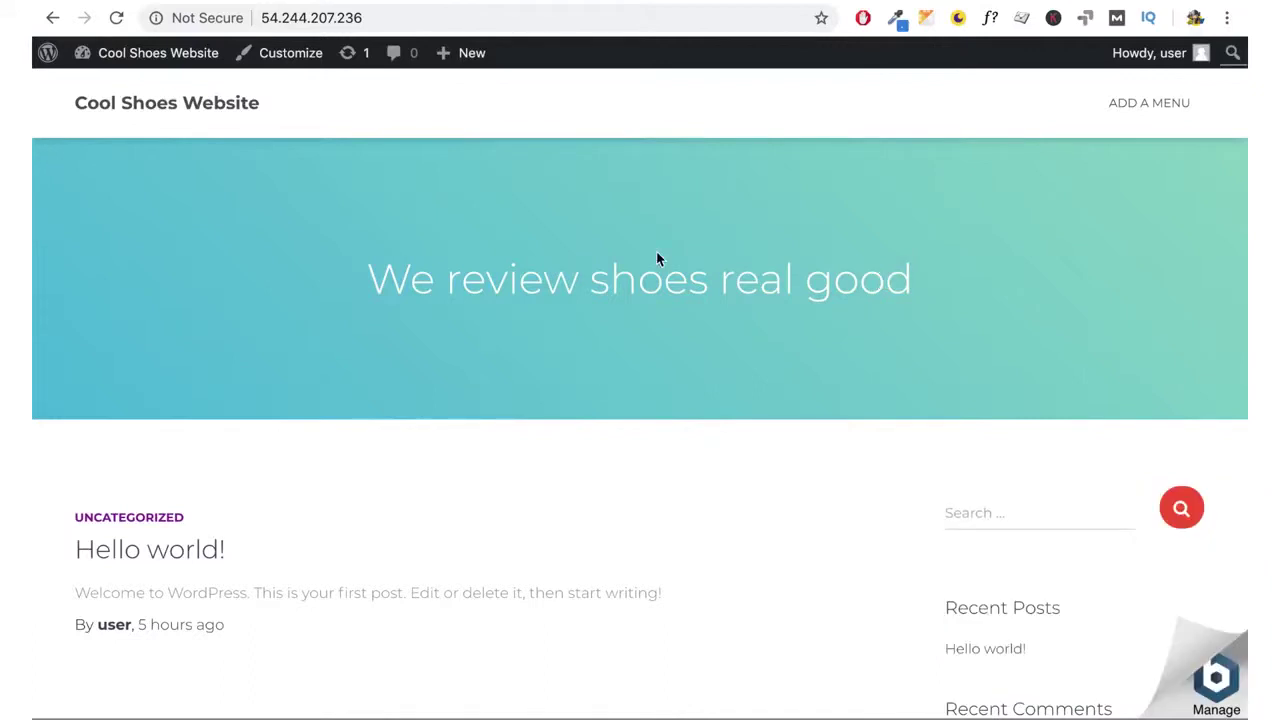
left_click(287, 59)
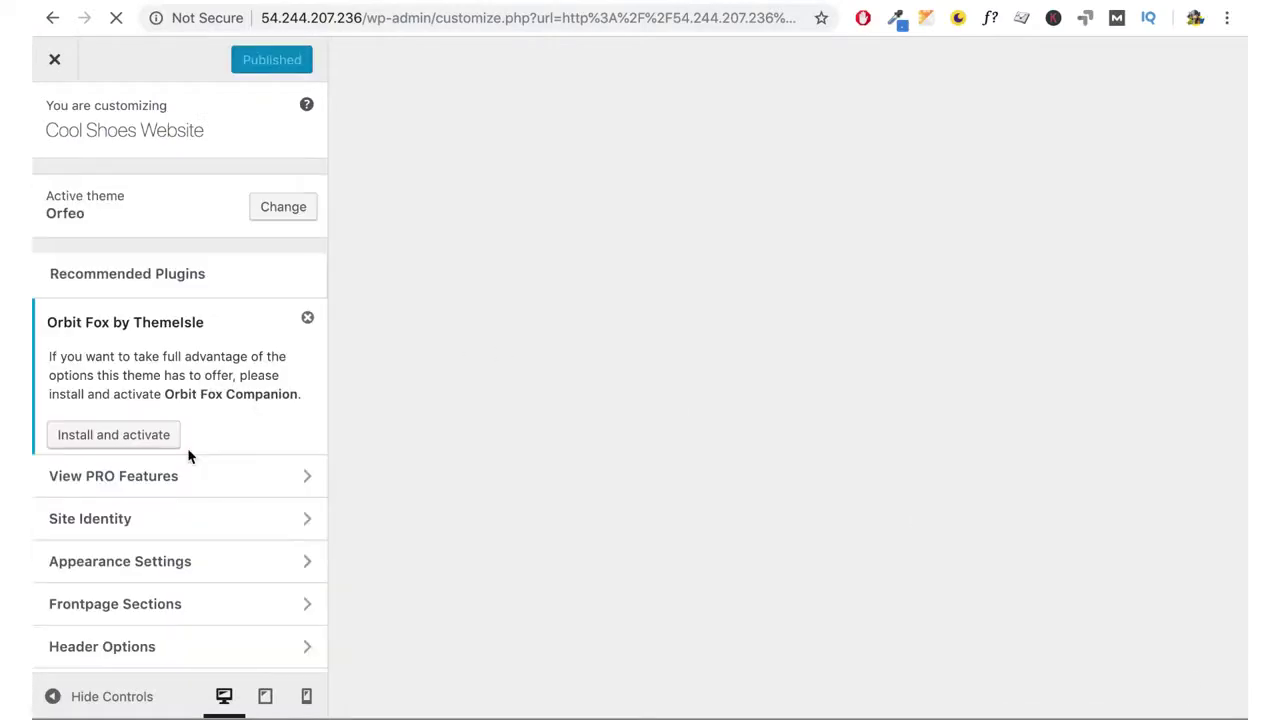
scroll(188, 456, "down", 3)
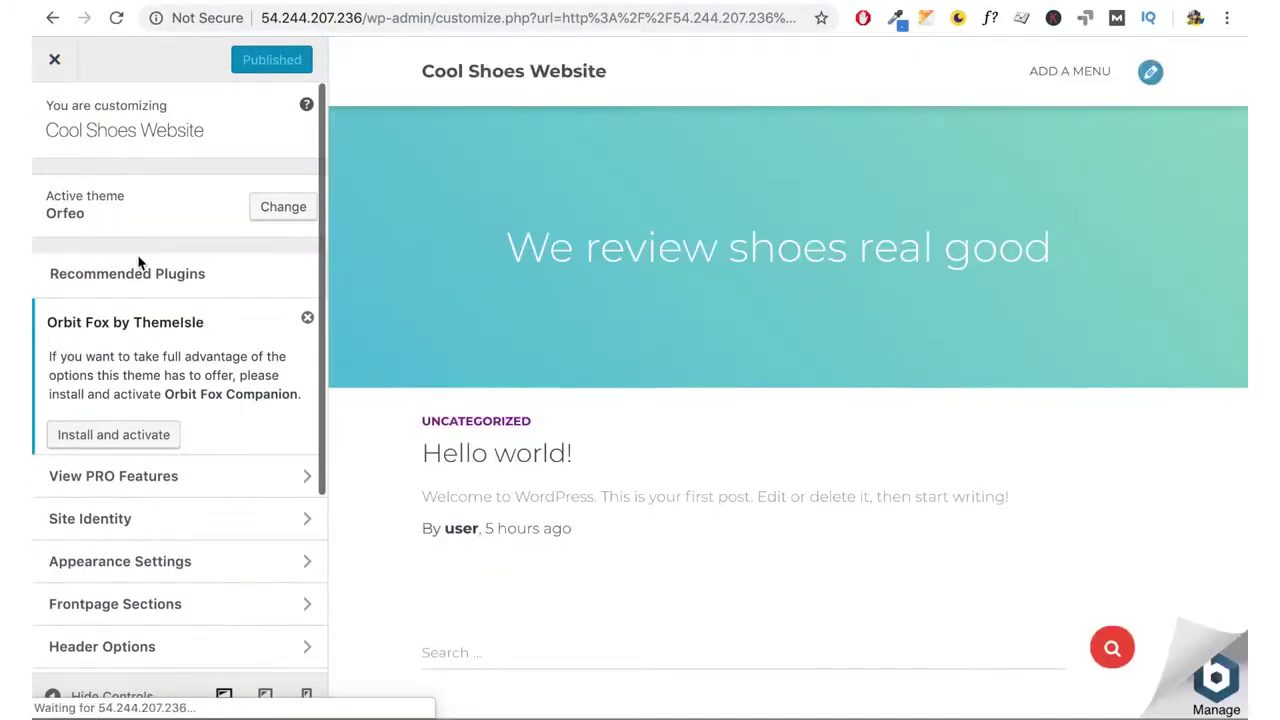
scroll(143, 317, "down", 3)
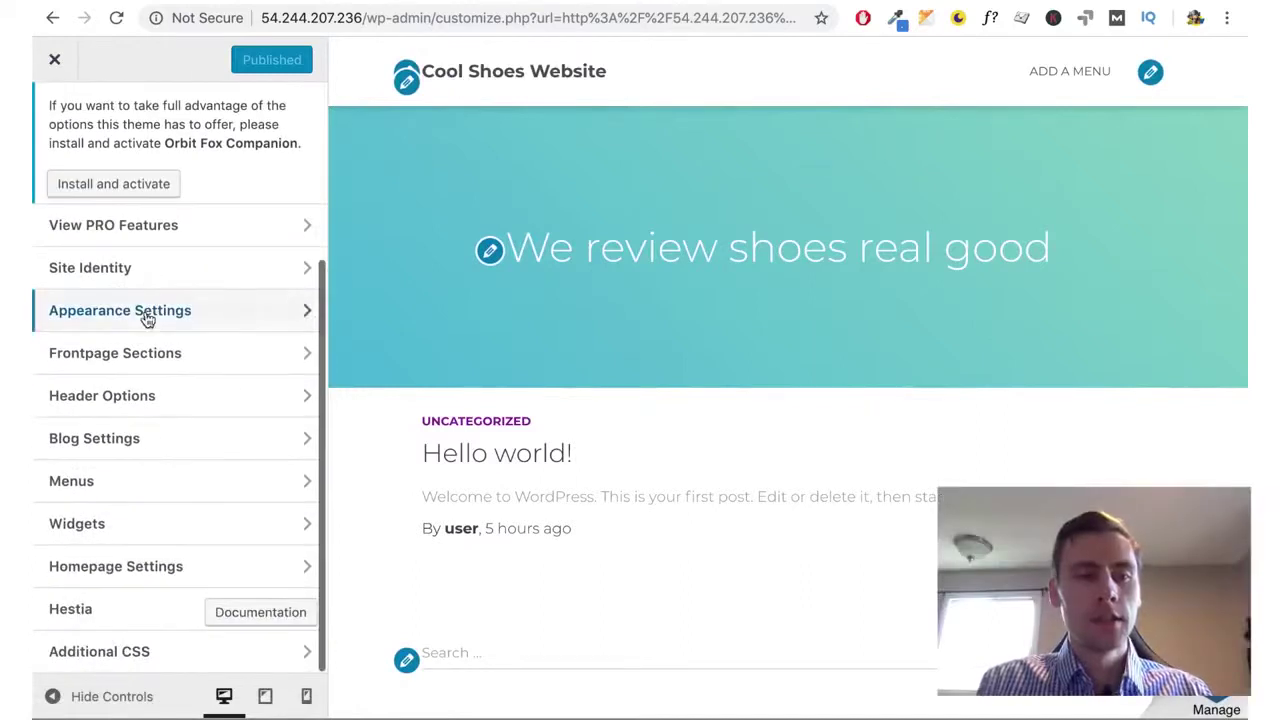
left_click(125, 653)
Enter #bitnami-banner{display:none;} as custom CSS and publish it
left_click(150, 603)
type("#")
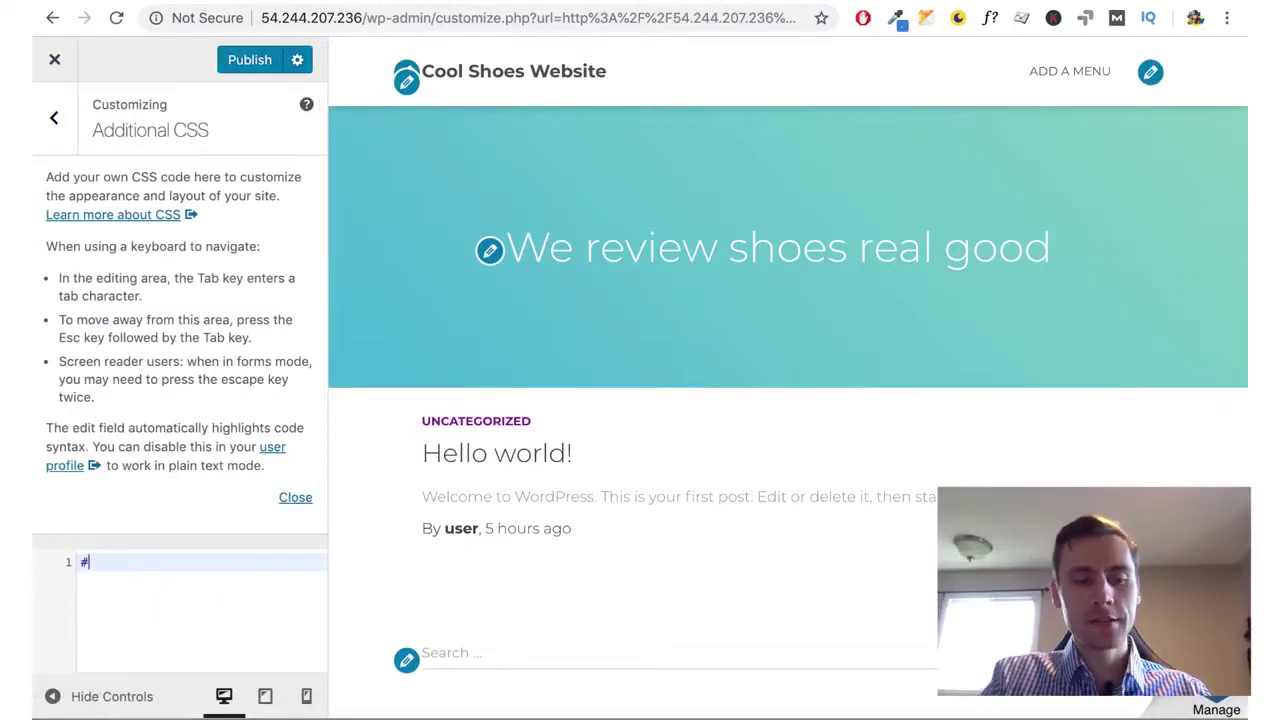
type("bitnami-banner{")
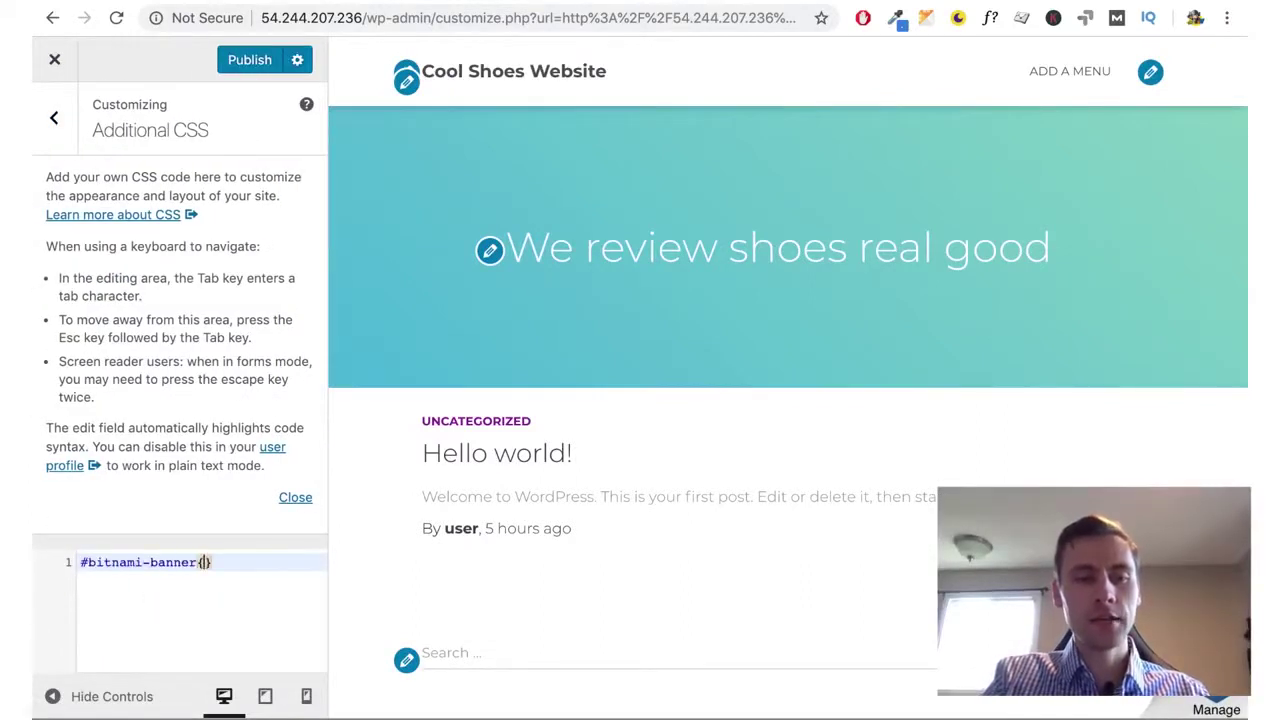
type("displaynone")
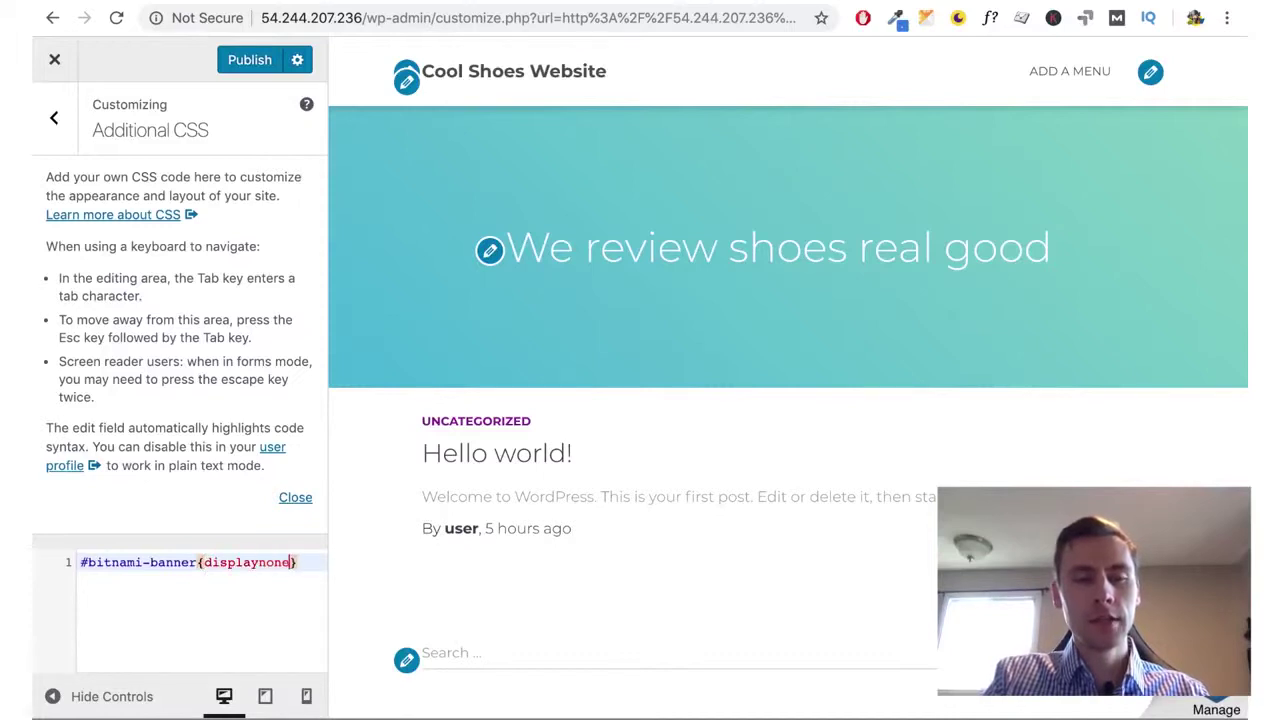
key("BackSpace")
key("BackSpace")
key("BackSpace")
type(":none;")
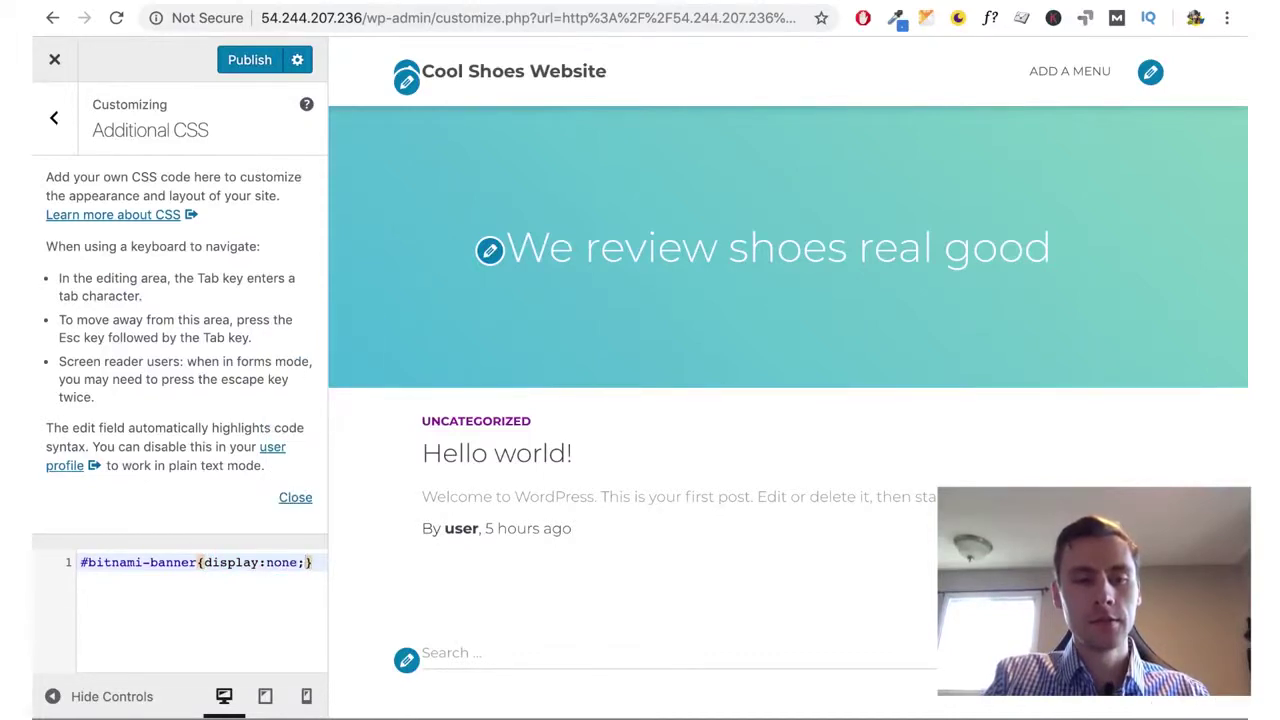
left_click(255, 62)
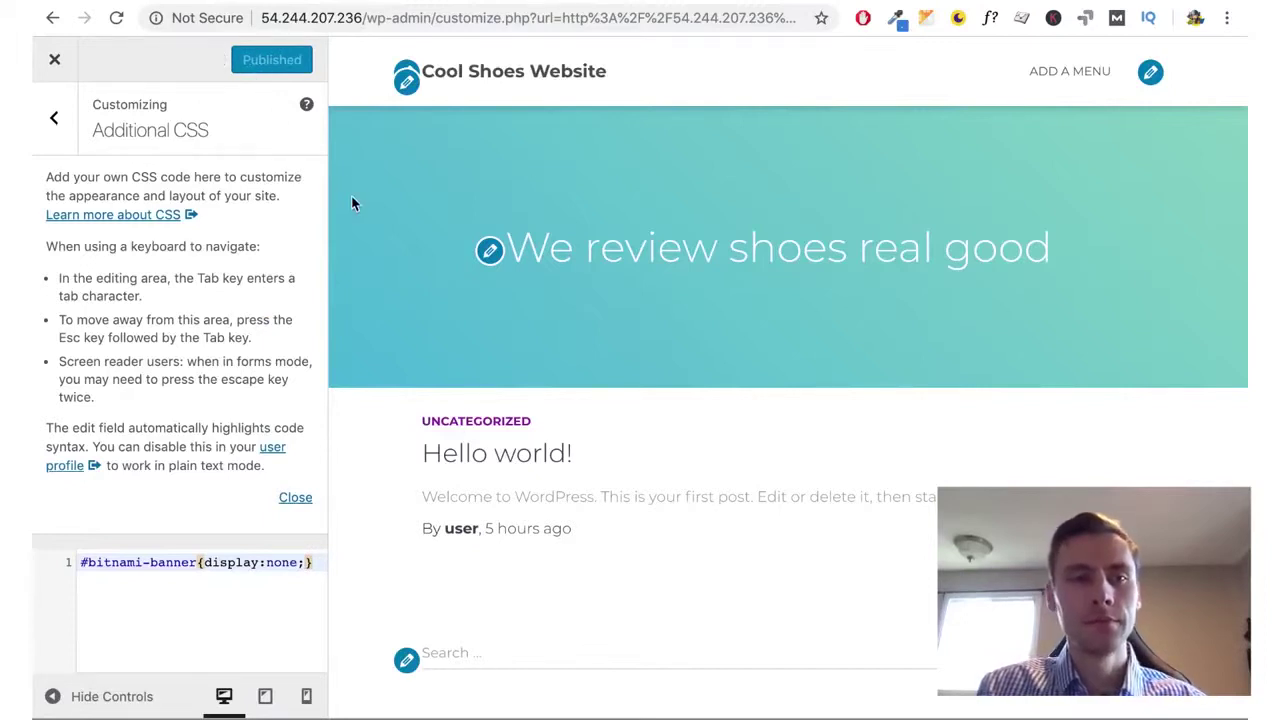
left_click(386, 12)
Load the live front page at 54.244.207.236 and confirm the Bitnami banner no longer shows
left_click(362, 17)
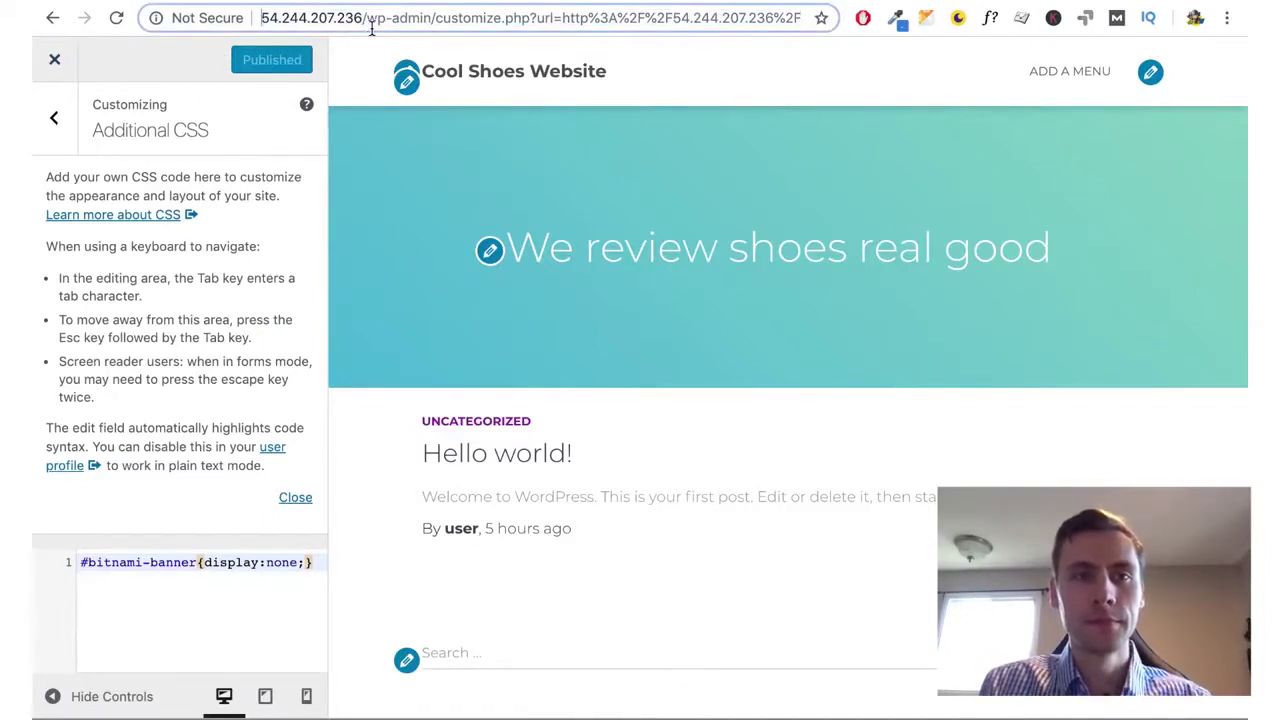
key("shift+End")
key("BackSpace")
key("Return")
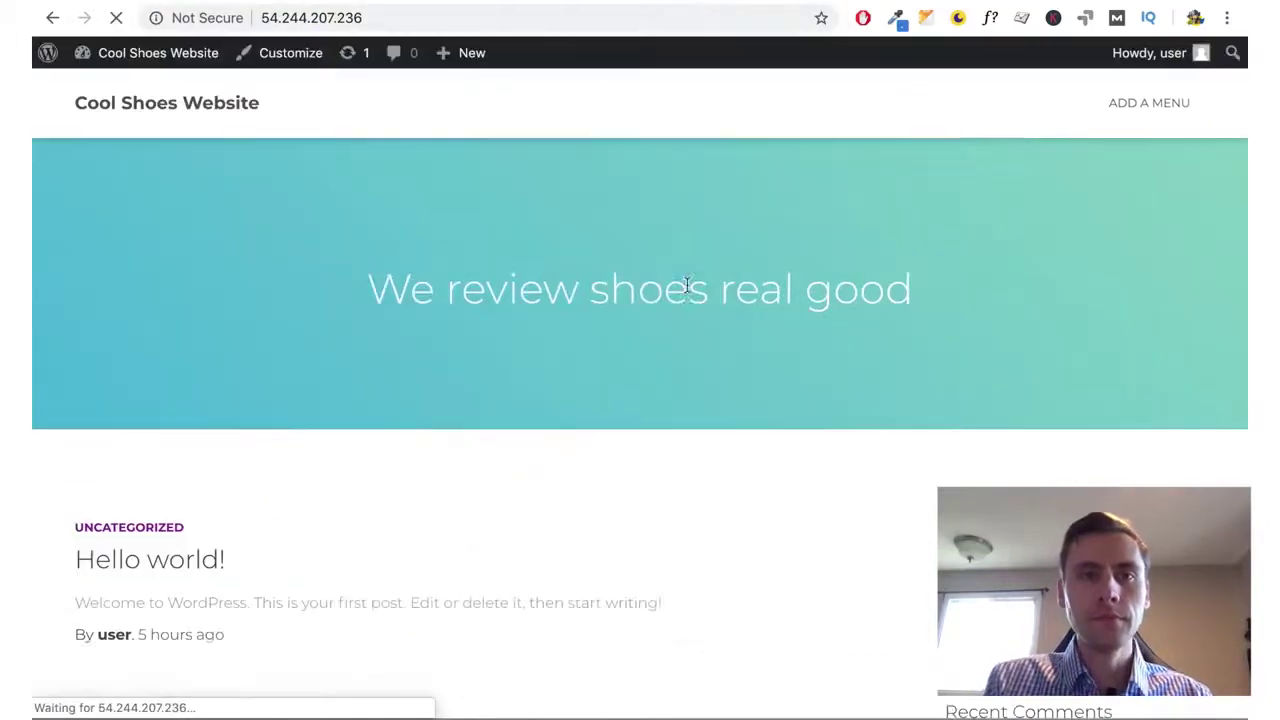
scroll(587, 496, "down", 10)
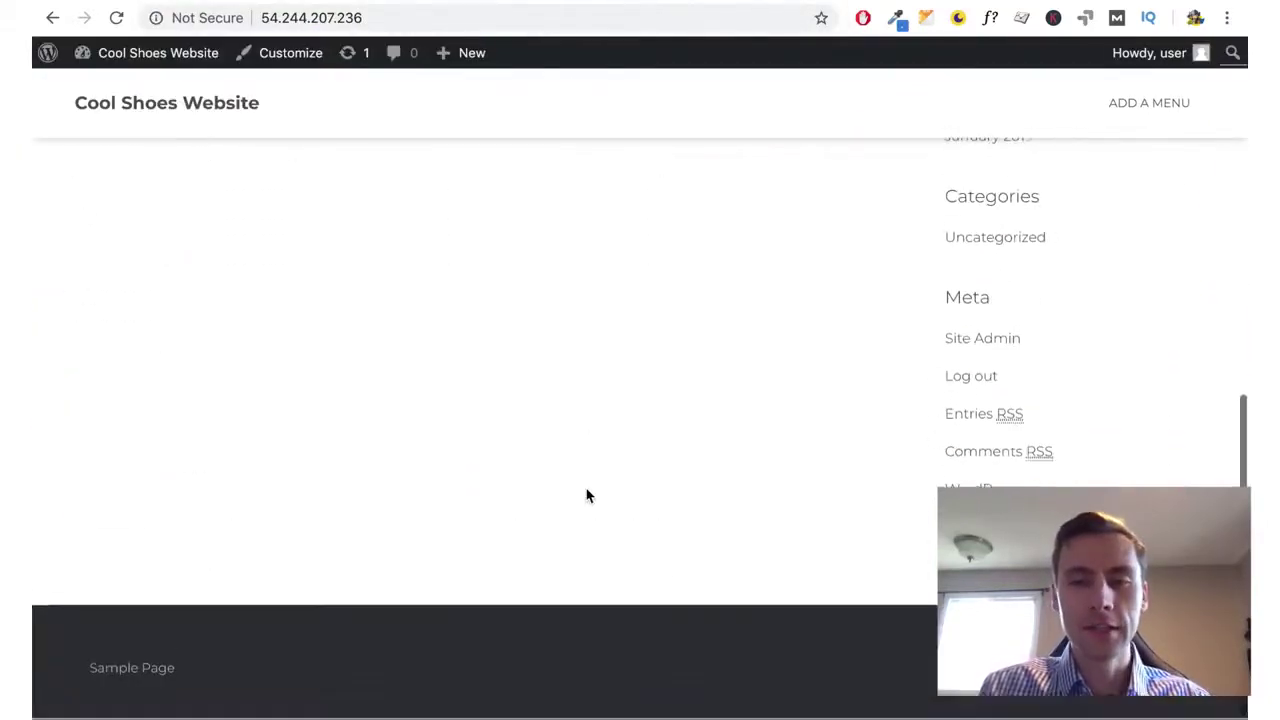
scroll(587, 496, "up", 10)
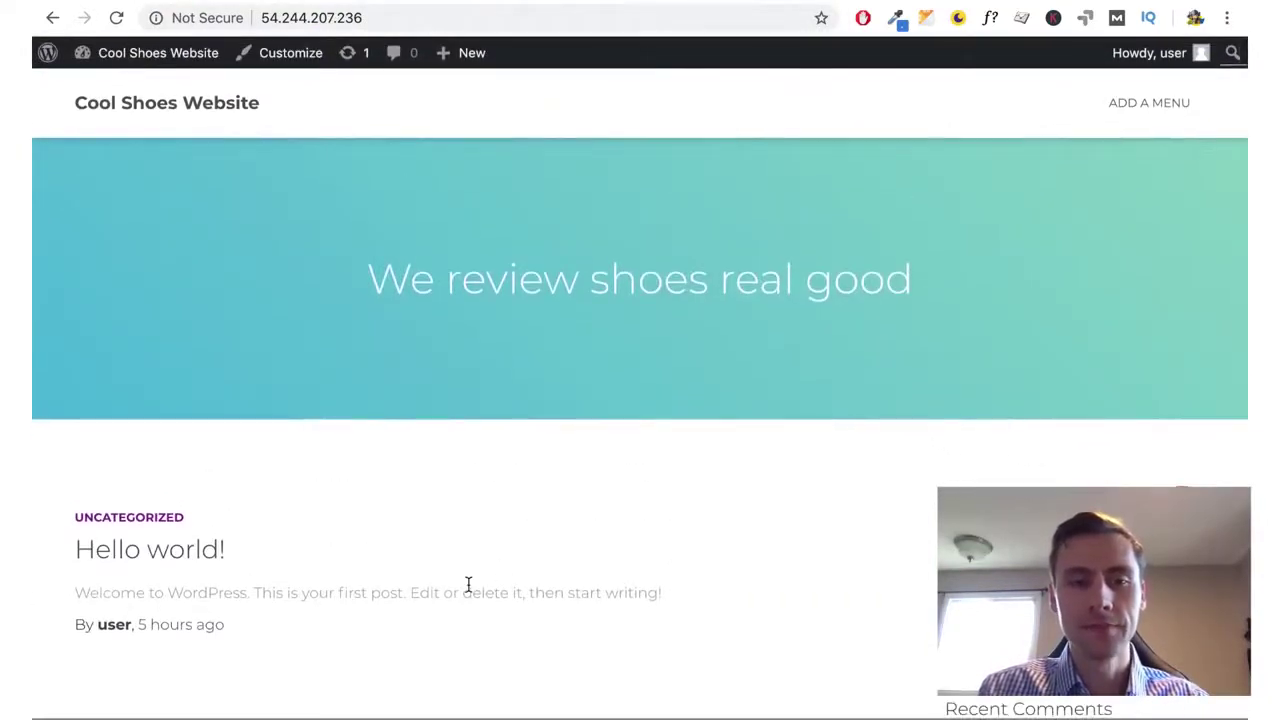